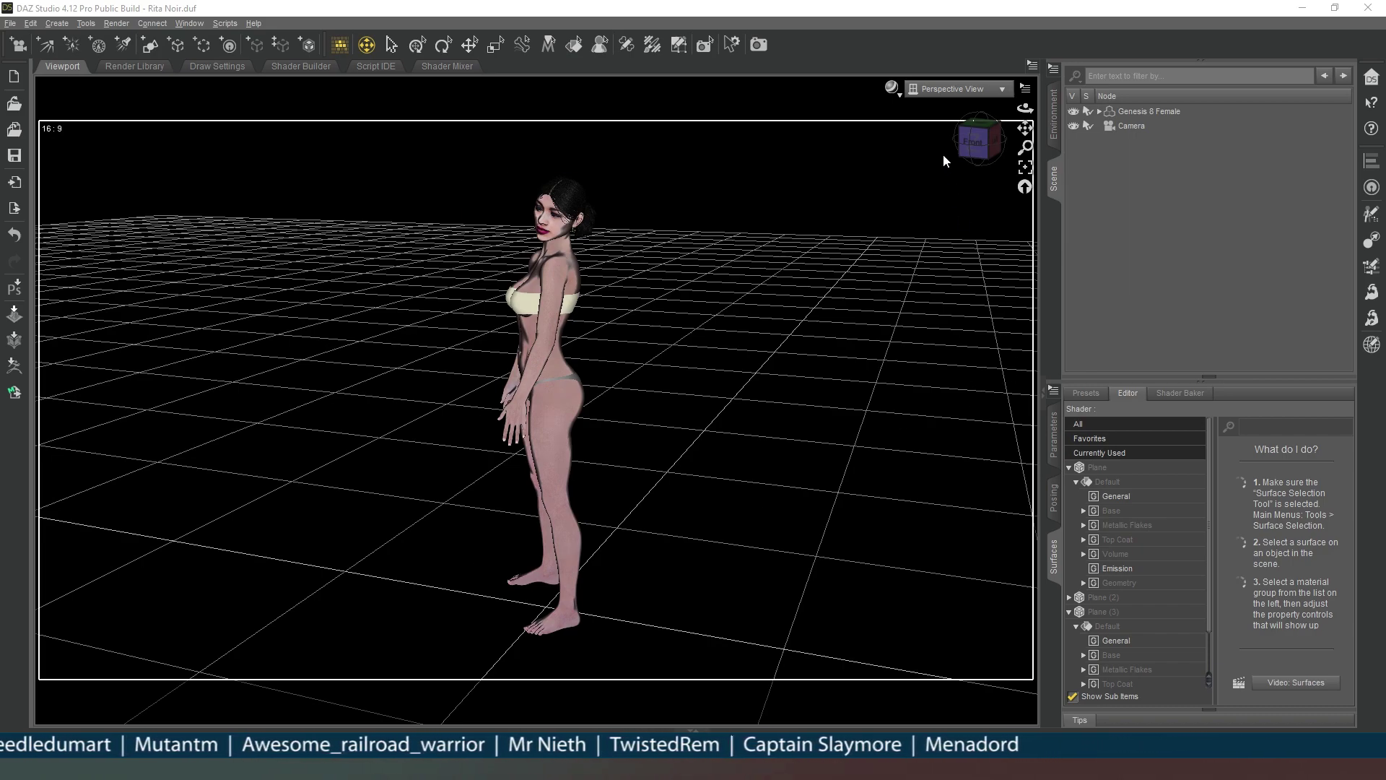
Look through the scene's Camera and examine the Dimensions parameters of the camera node.
mouse_move(979, 146)
left_mouse_down()
mouse_move(874, 171)
mouse_move(809, 119)
mouse_move(1000, 147)
left_mouse_up()
left_click(980, 91)
left_click(956, 205)
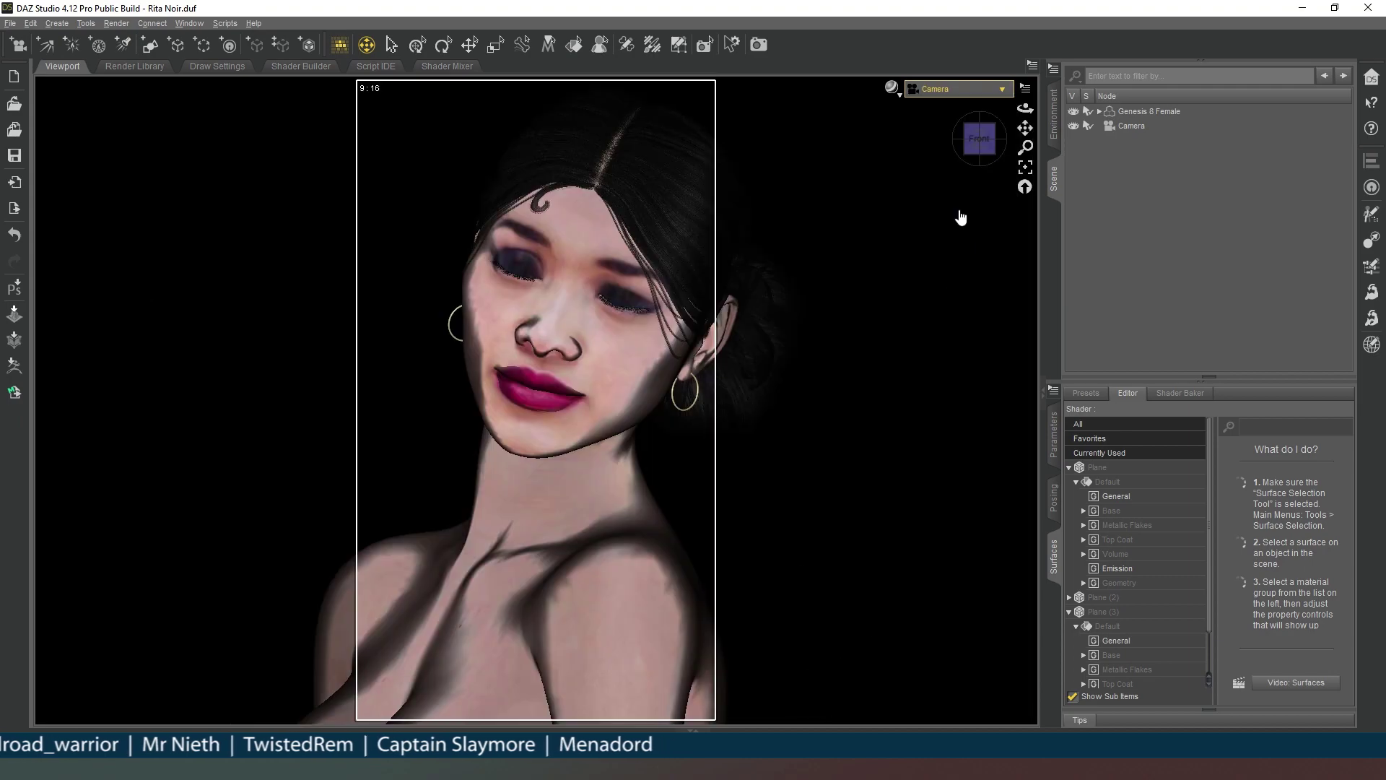
left_click(1134, 117)
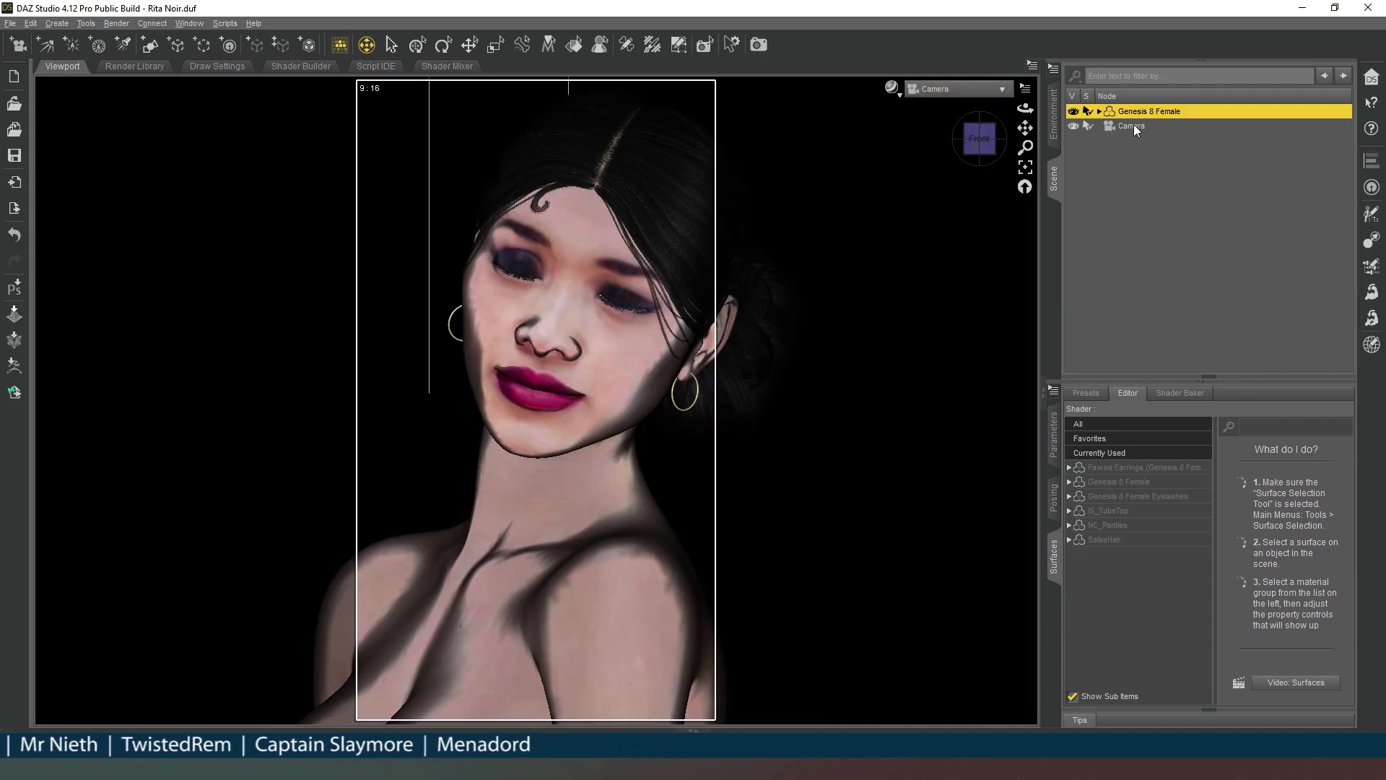
left_click(1133, 125)
left_click(1052, 446)
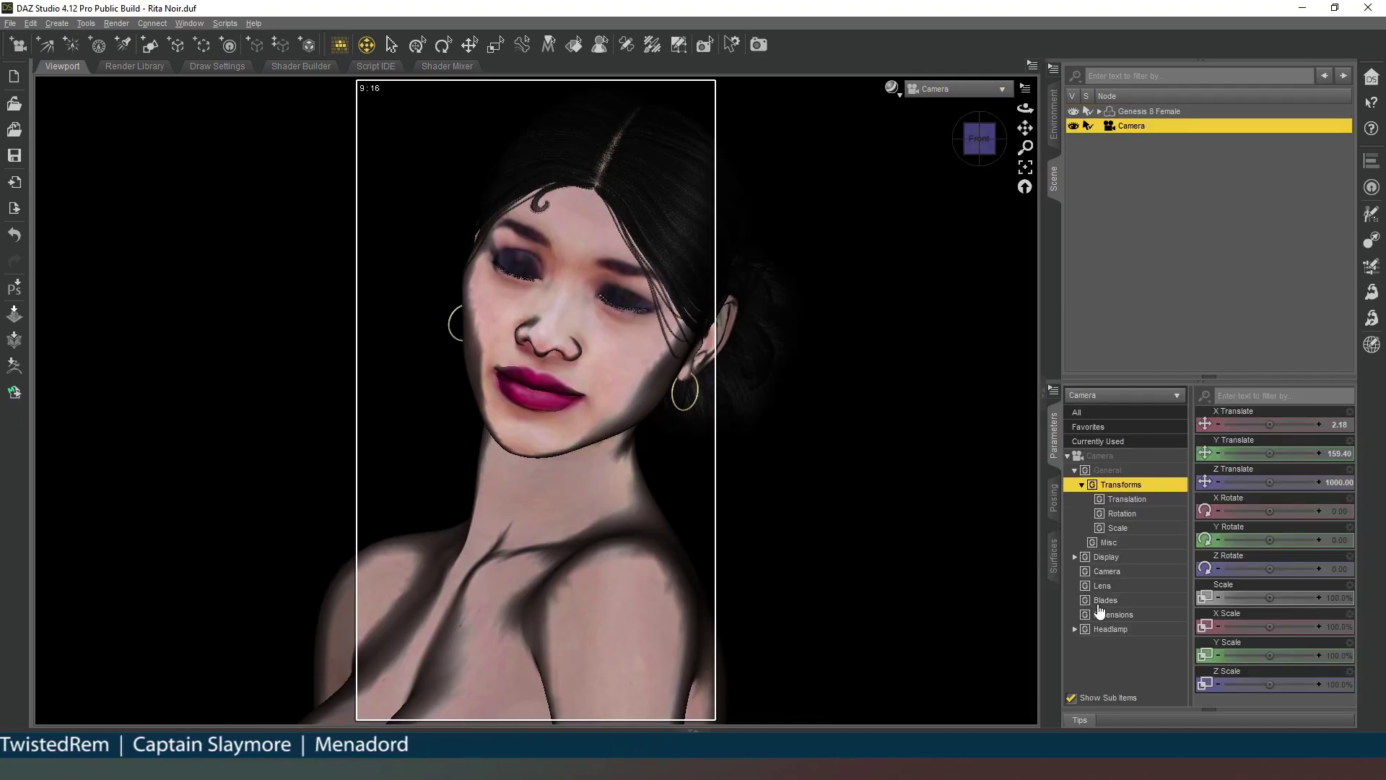
left_click(1122, 614)
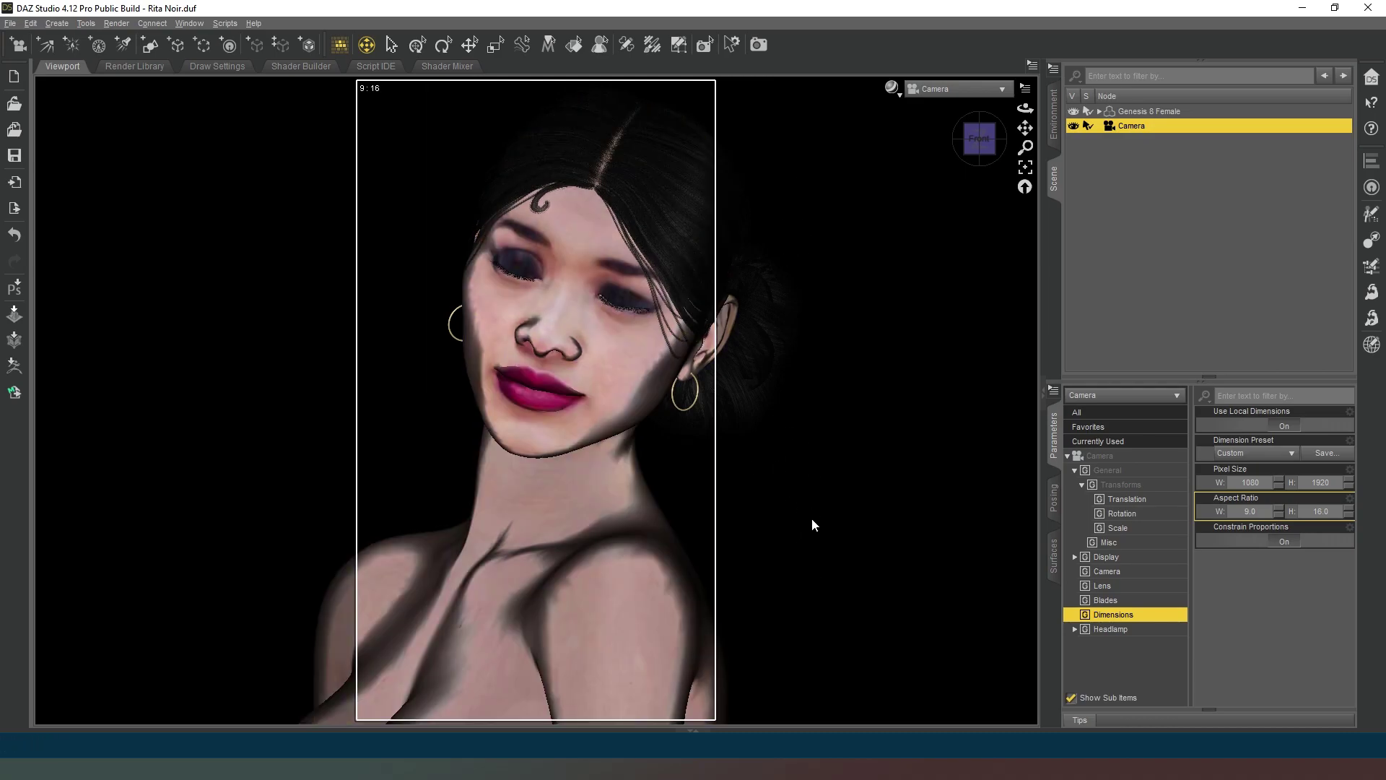
In Perspective View, create a Plane primitive at World Center with Y Positive as its primary axis.
left_click(966, 90)
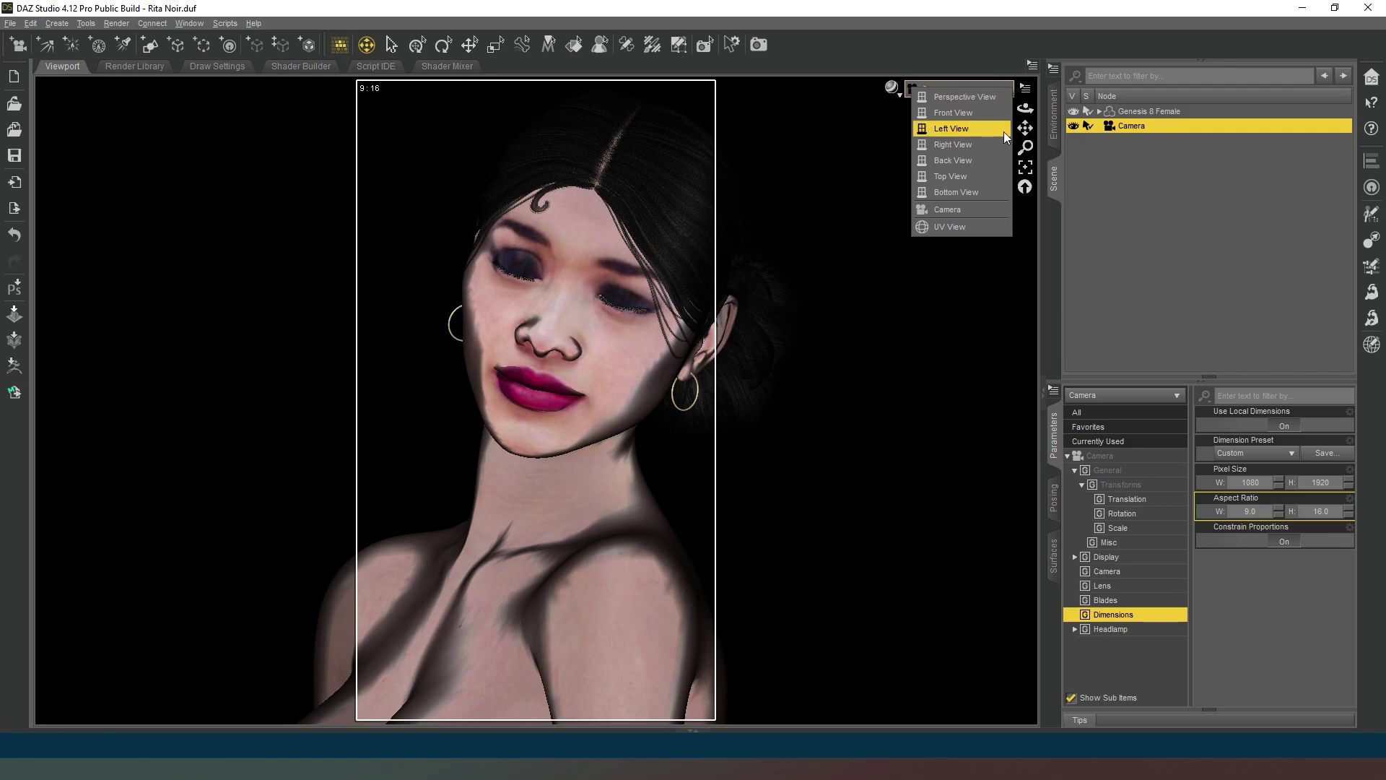
left_click(982, 98)
left_click_drag(987, 137, 935, 117)
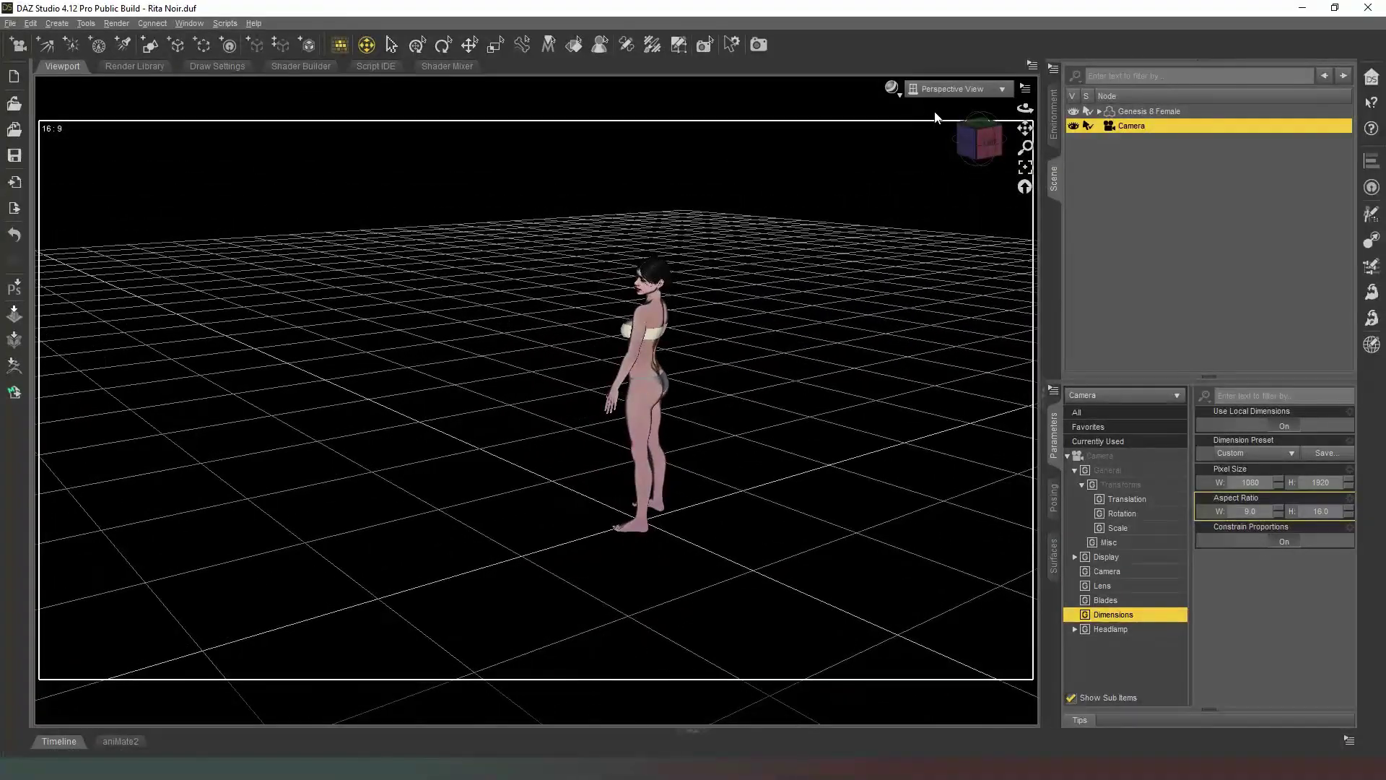
left_click(148, 45)
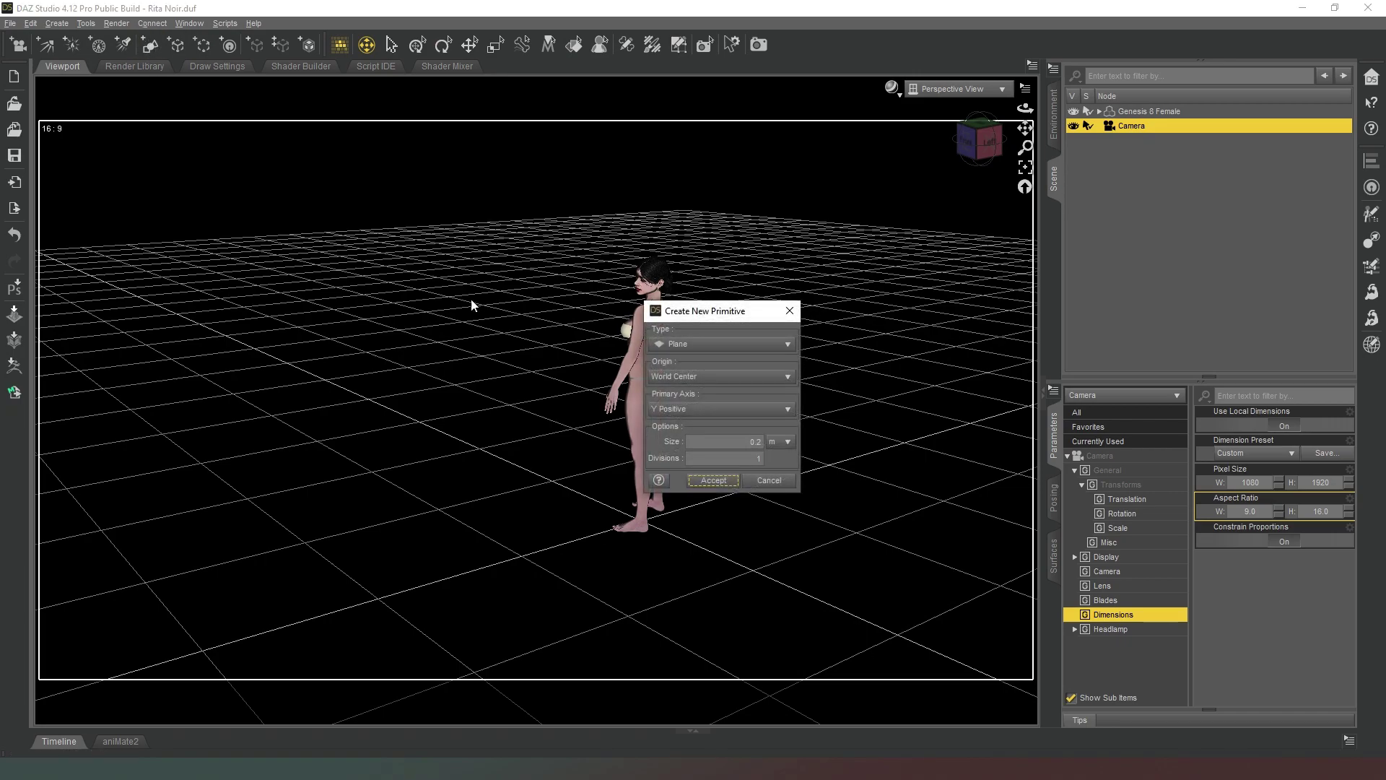
double_click(749, 442)
left_click(712, 481)
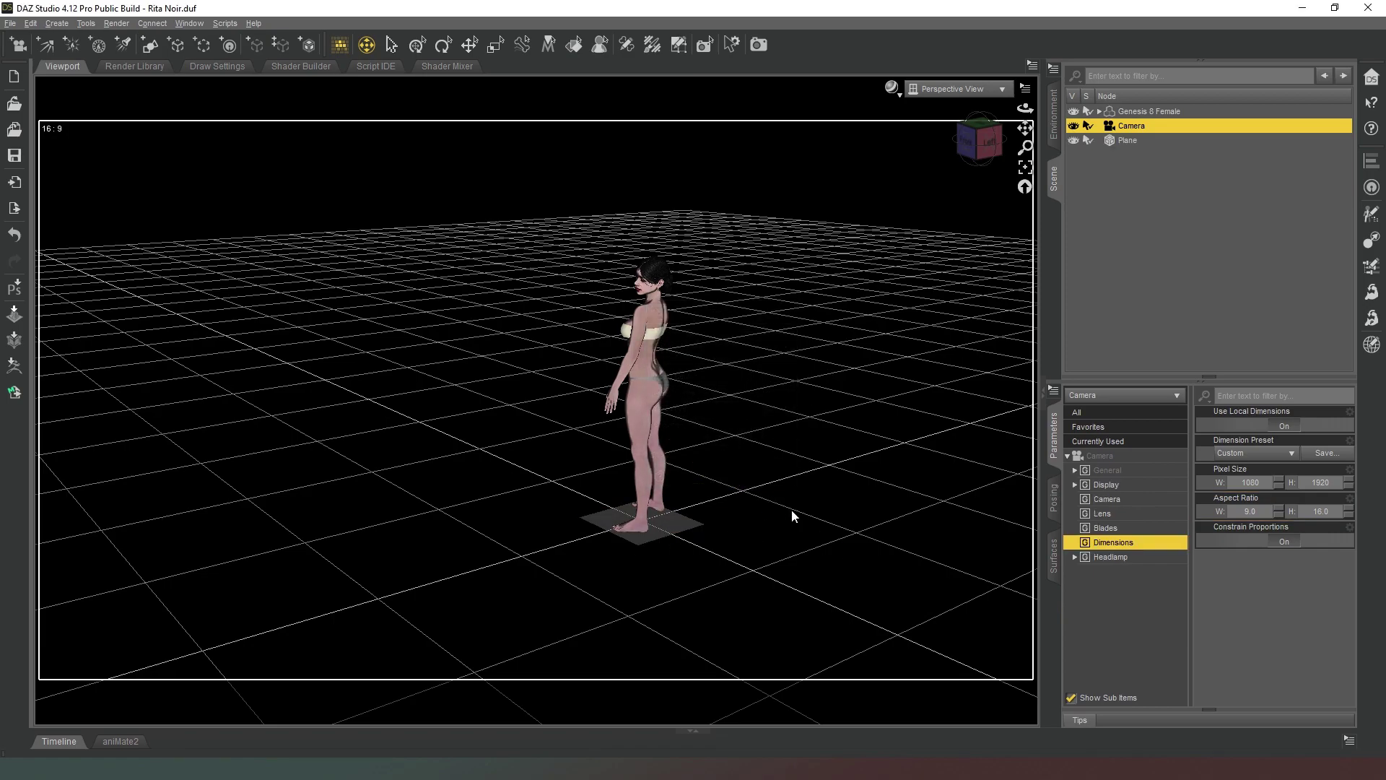
Select the new plane and set its X Rotate to -90 so it stands upright.
key("ctrl+alt+t")
left_click(676, 520)
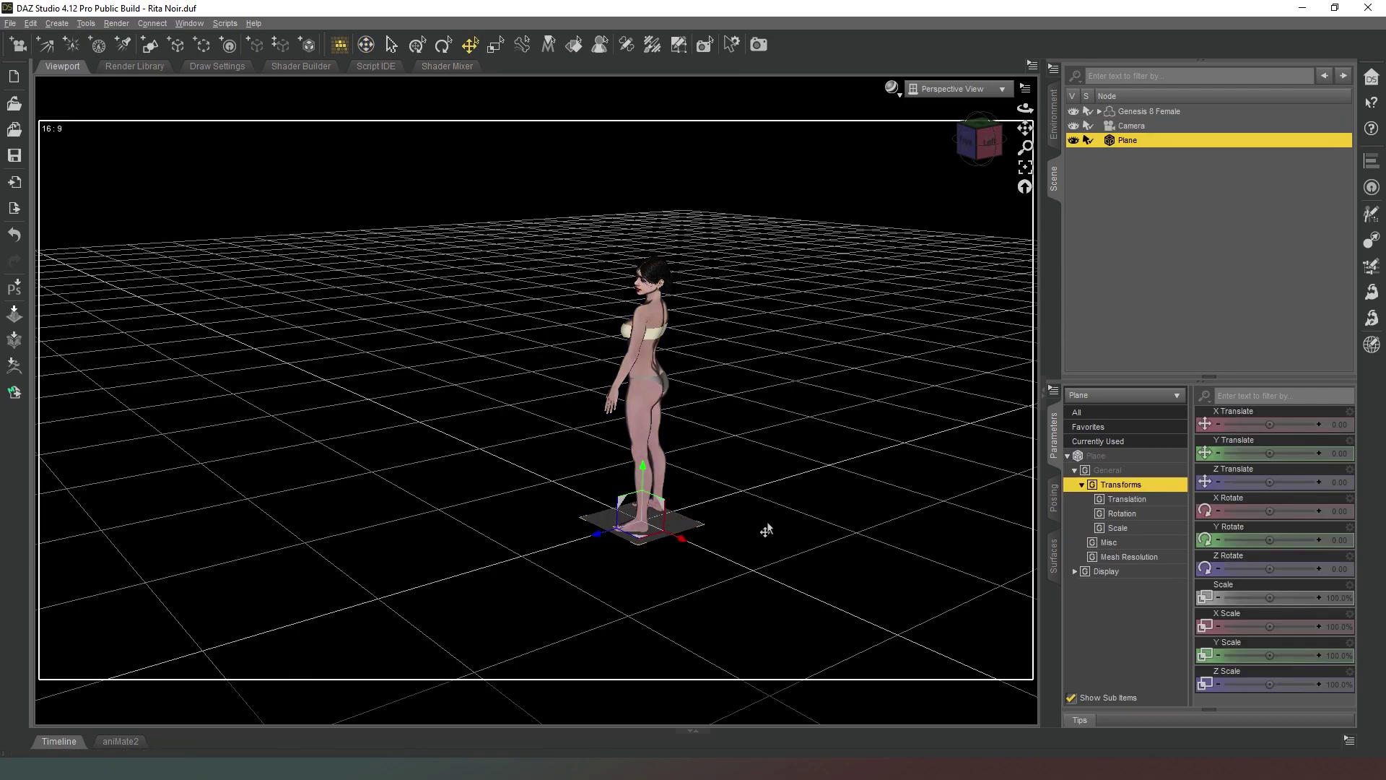
left_click(1344, 509)
type("-90")
key("Return")
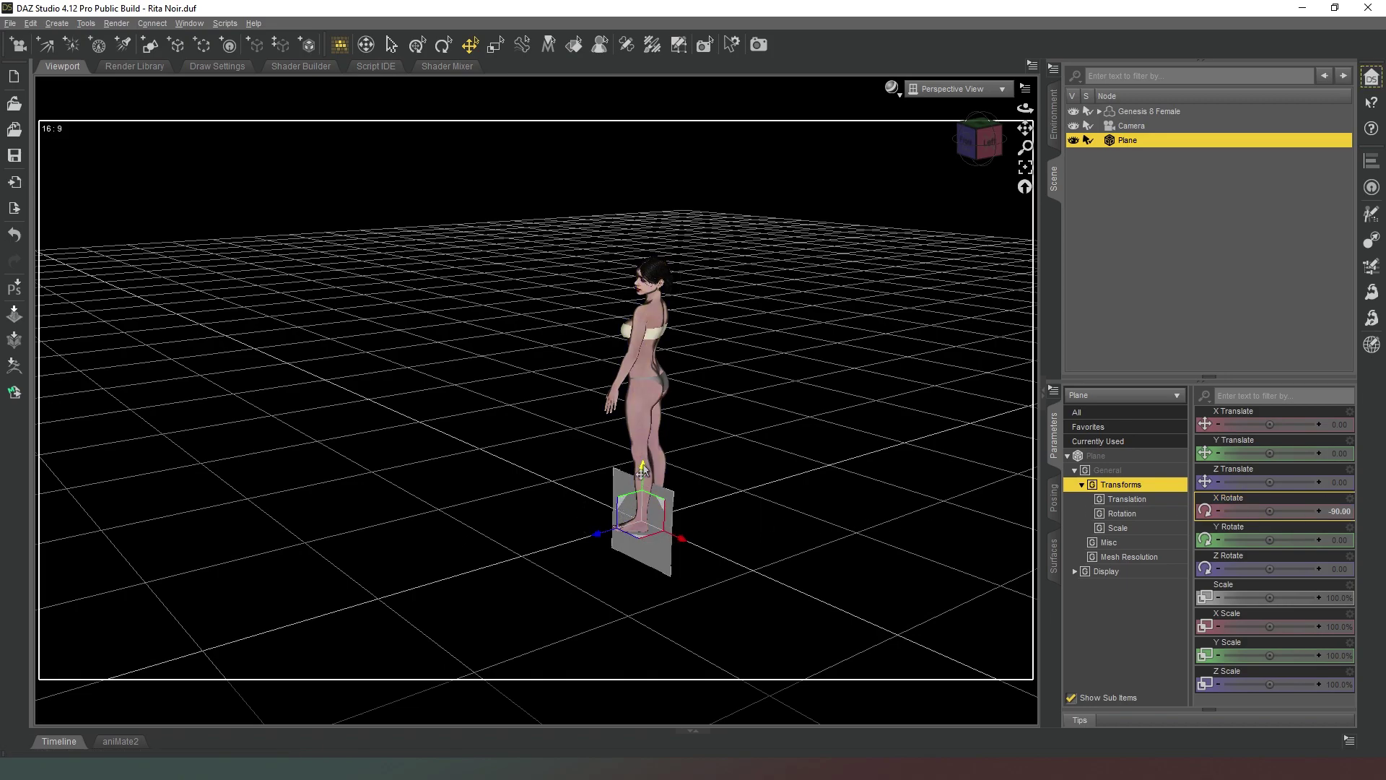
Move the upright plane behind the figure's head to about X 1.66, Y 158.10, Z -20.45, filling the Camera frame.
left_click_drag(642, 477, 638, 244)
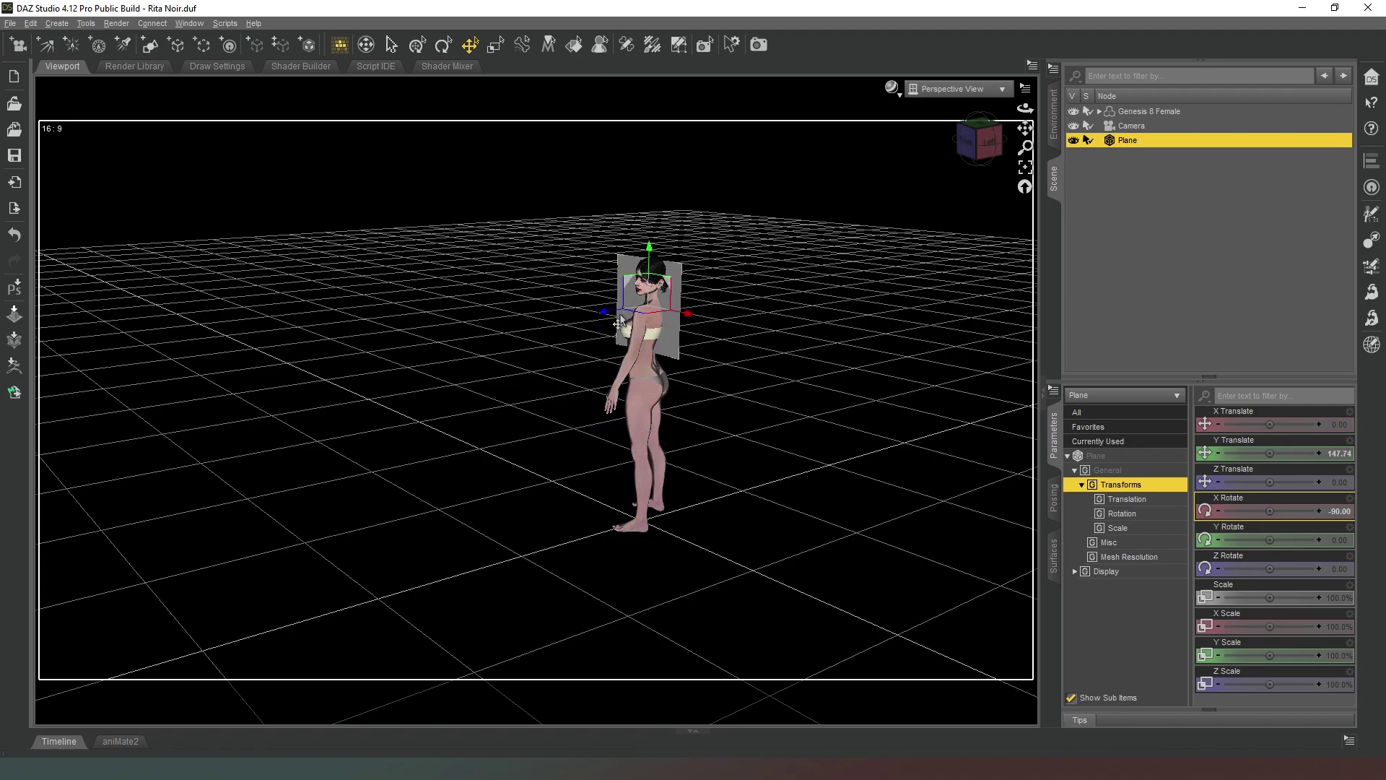
left_click_drag(605, 314, 628, 310)
left_click(957, 89)
left_click(927, 220)
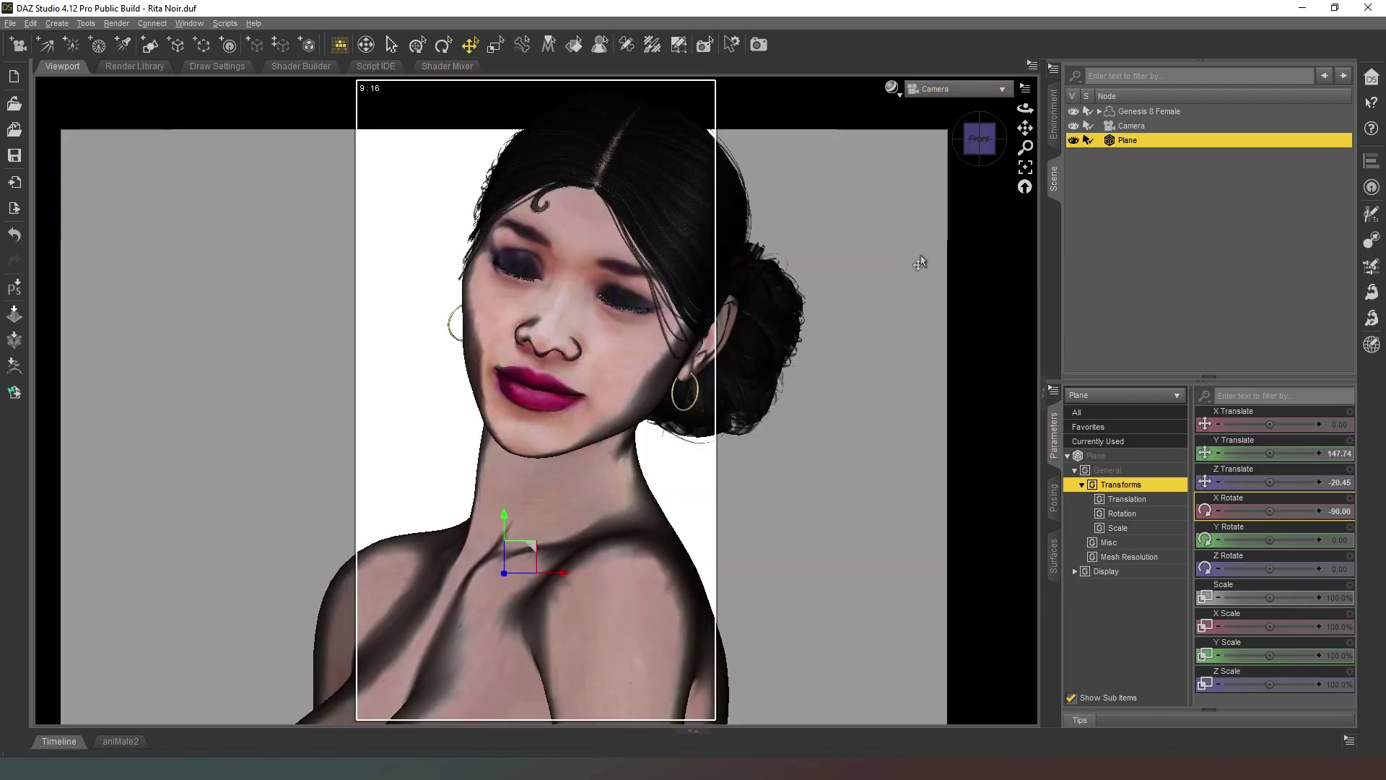
left_click_drag(529, 550, 554, 396)
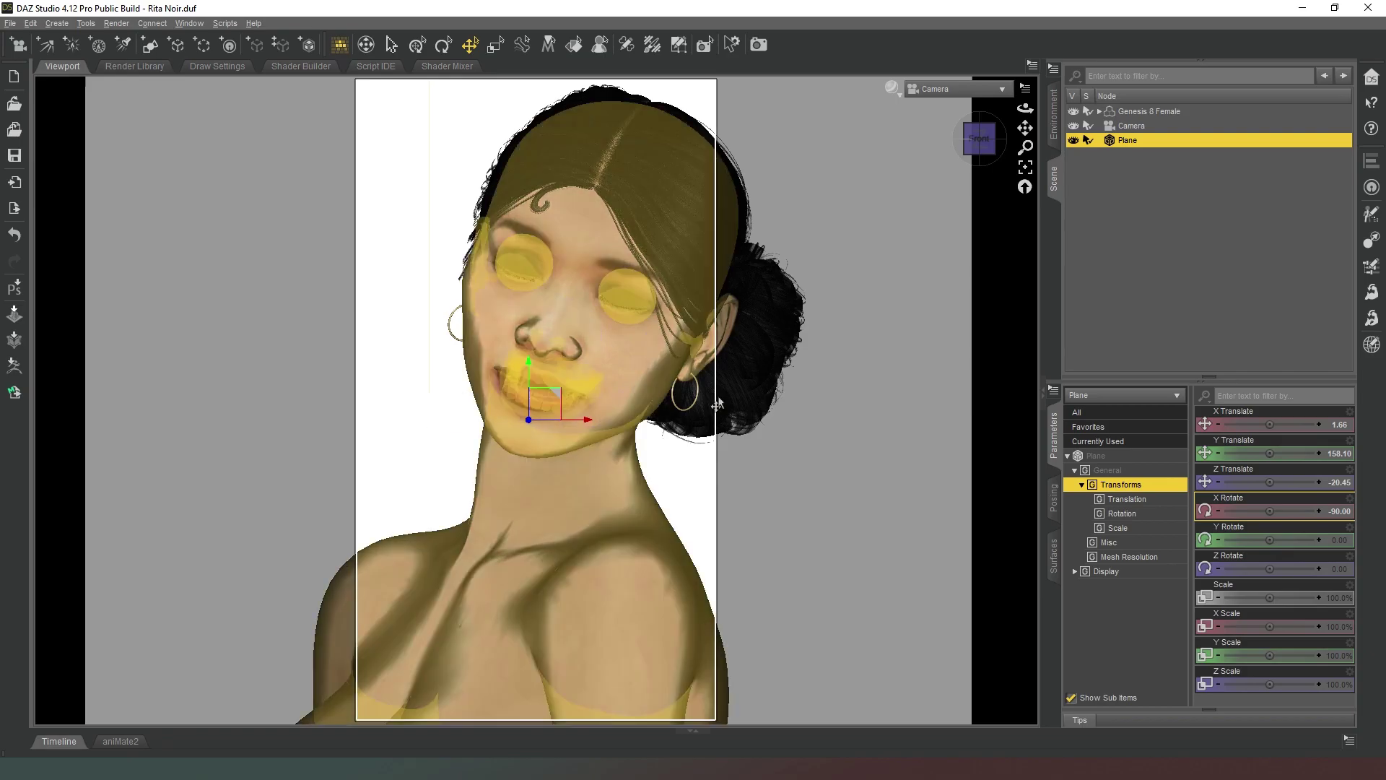
Move the plane farther behind the figure to about Z -30.54 in Perspective View, and return to the Camera view.
left_click(955, 96)
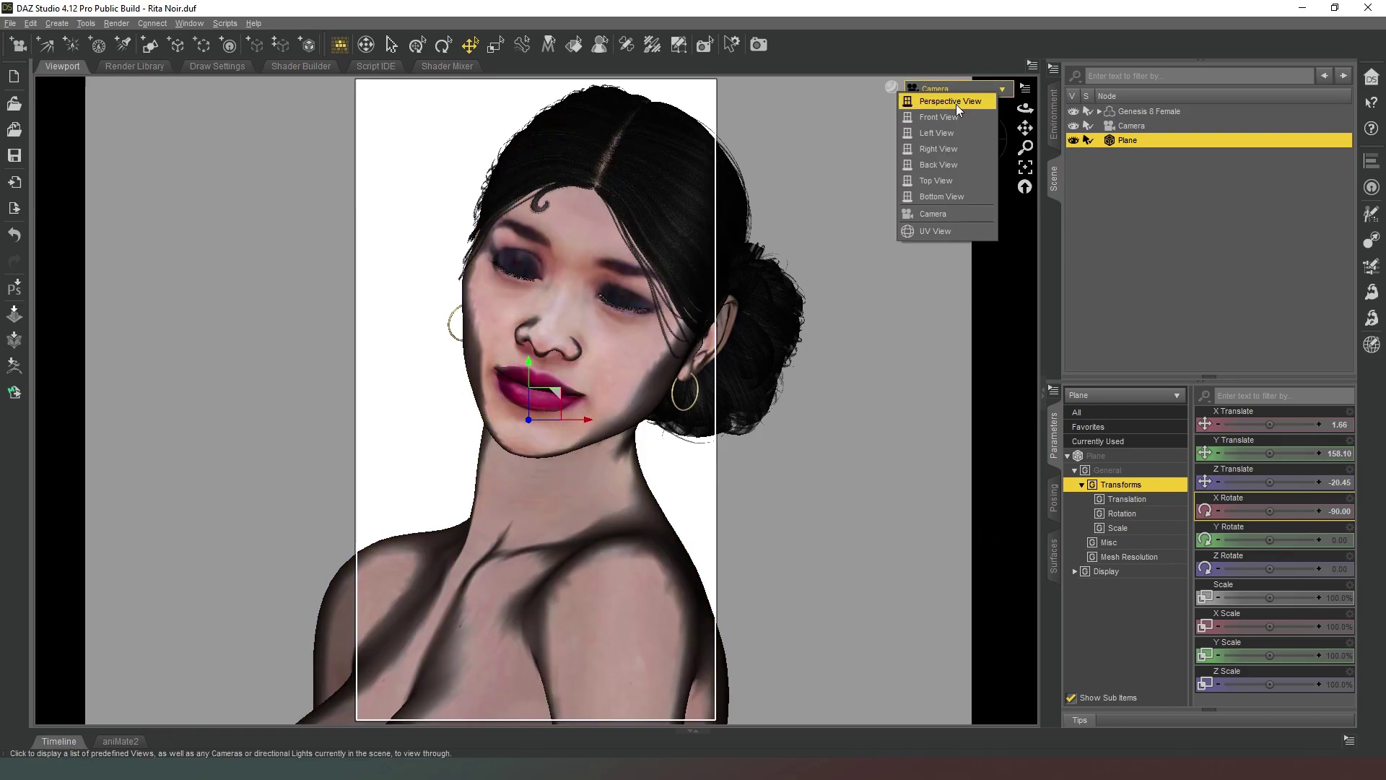
left_click(956, 104)
left_click(986, 143)
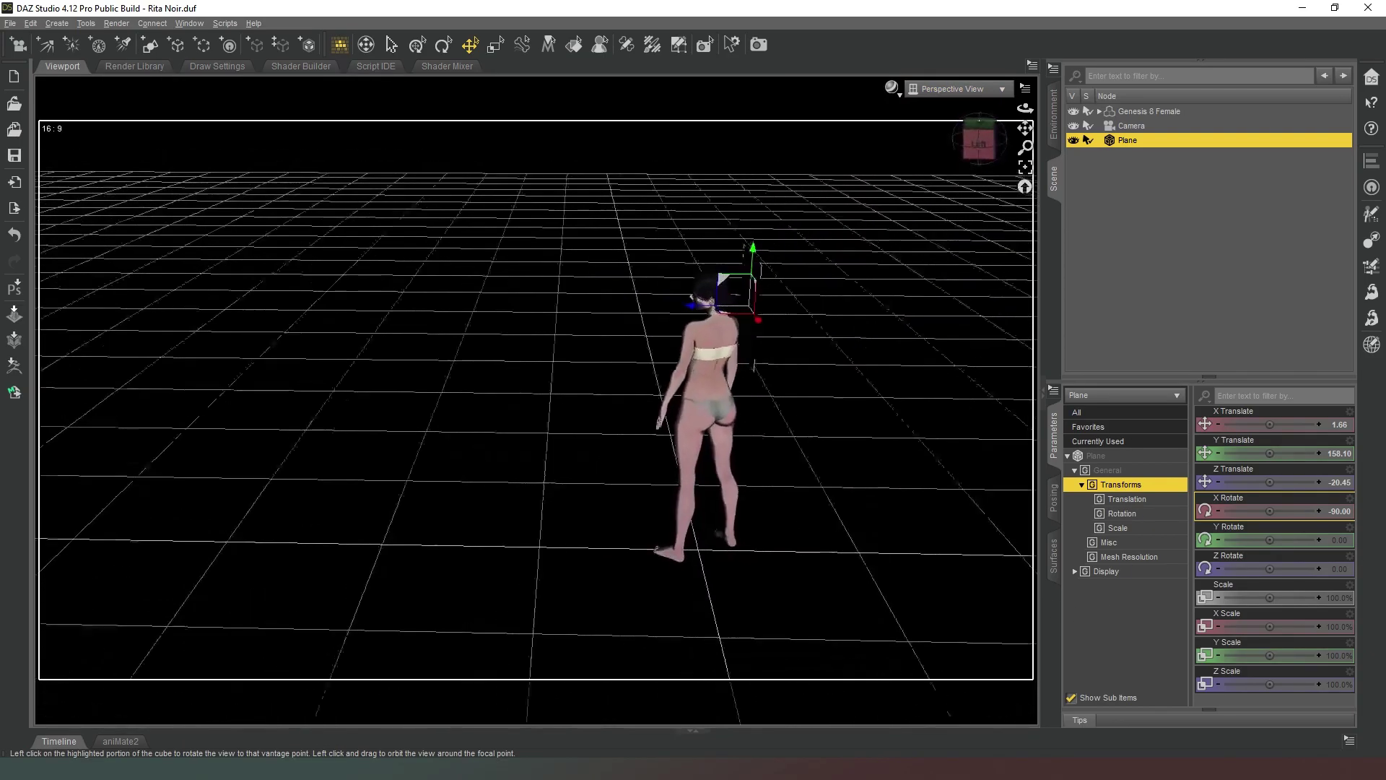
left_click_drag(697, 310, 707, 312)
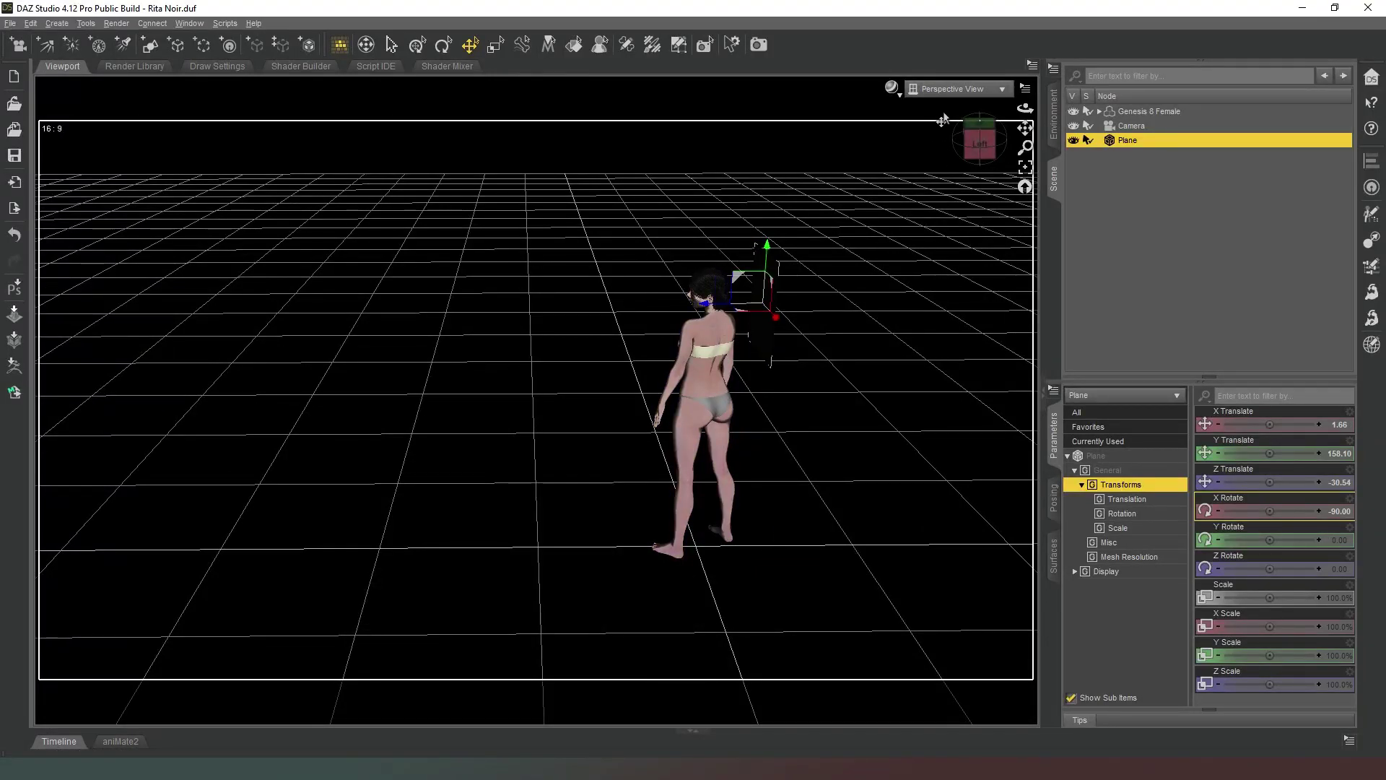
left_click(972, 89)
left_click(953, 213)
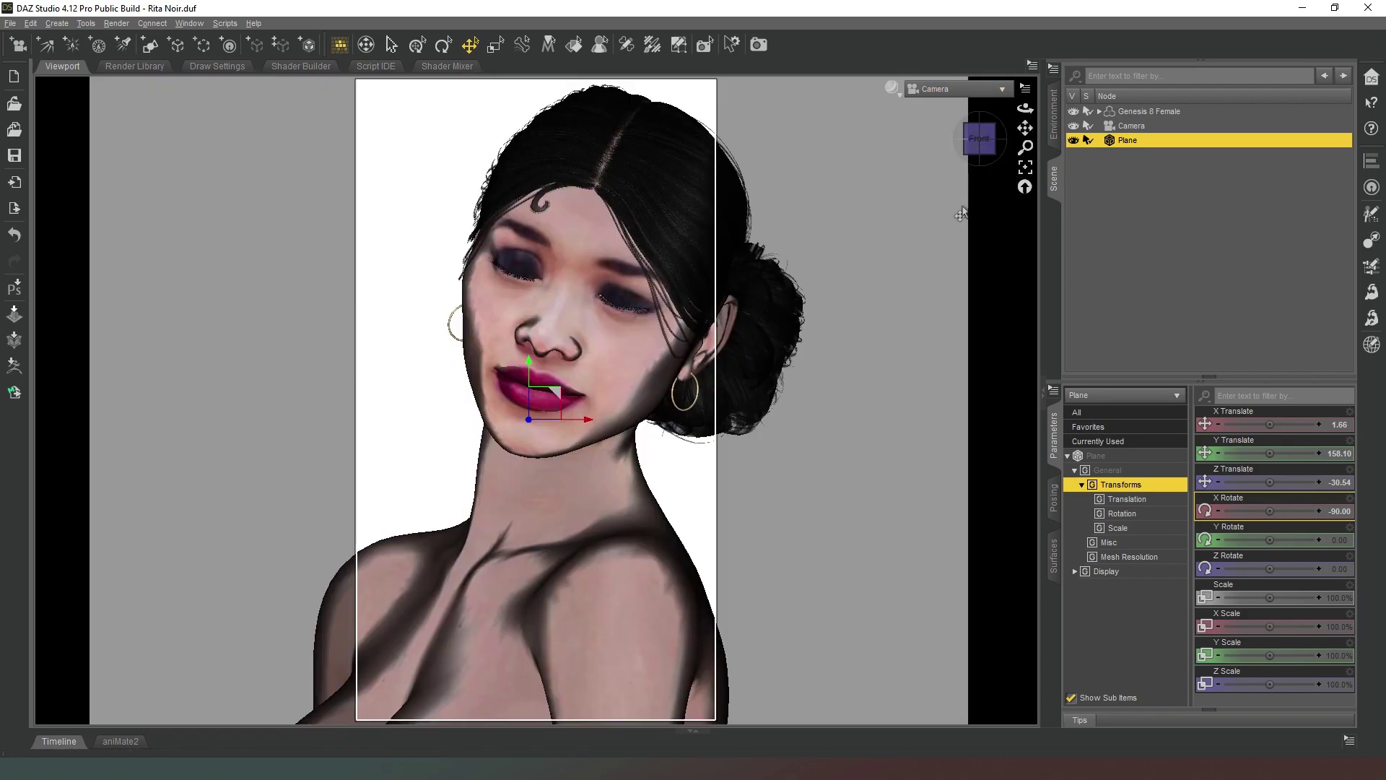
Make the plane's surface emissive by setting its Emission Color to white.
left_click(1054, 563)
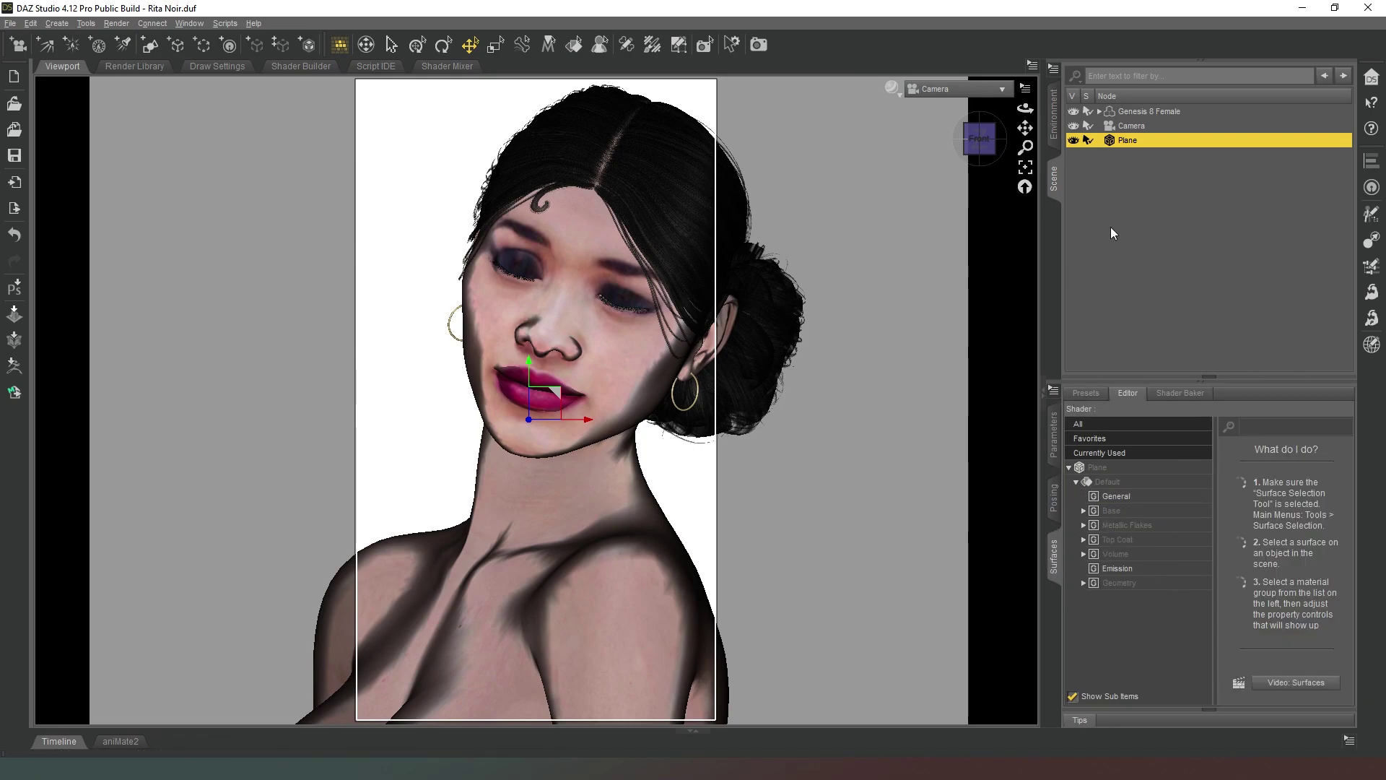
left_click(1119, 569)
left_click(1269, 452)
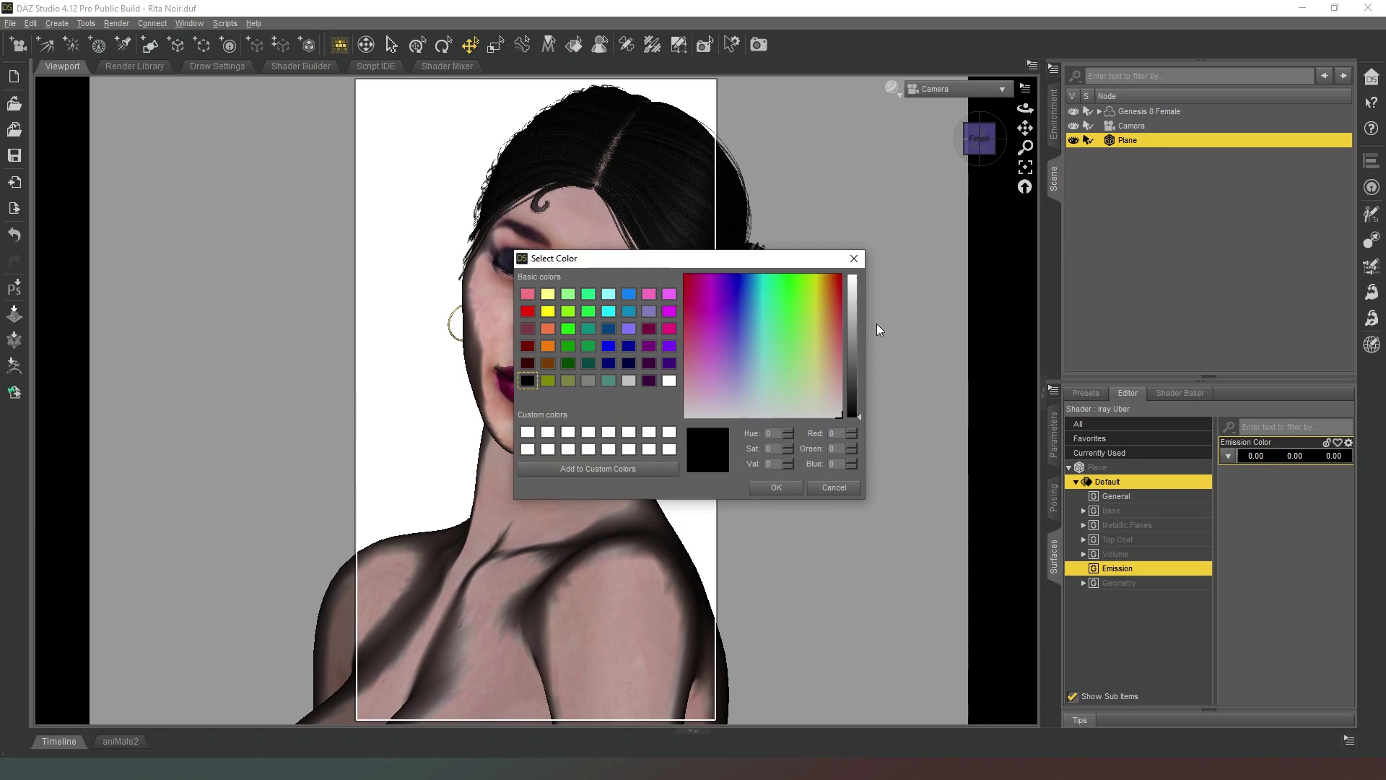
left_click_drag(853, 298, 852, 221)
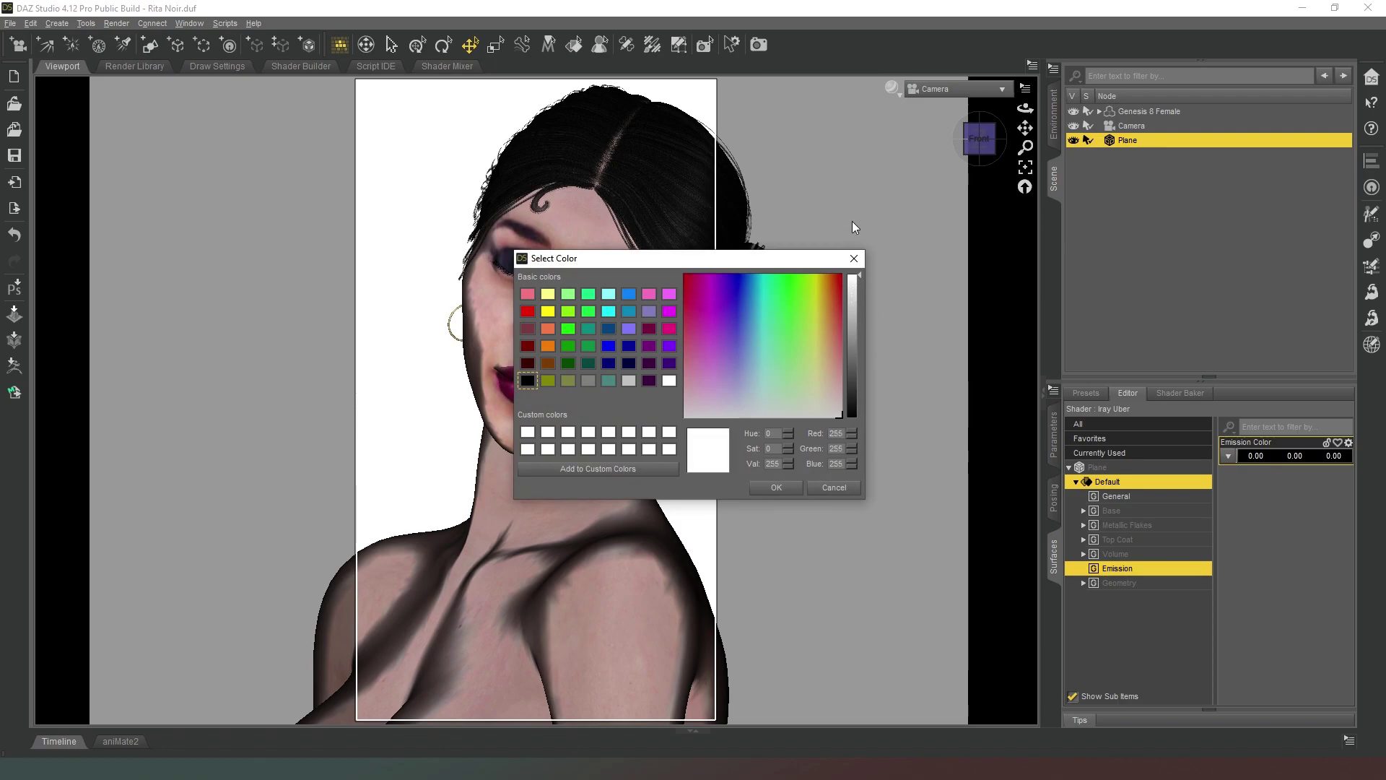
left_click(786, 488)
Set the plane's emission Luminance Units to kcd/m^2 and its Luminance to 500.
left_click(1274, 599)
left_click(1256, 636)
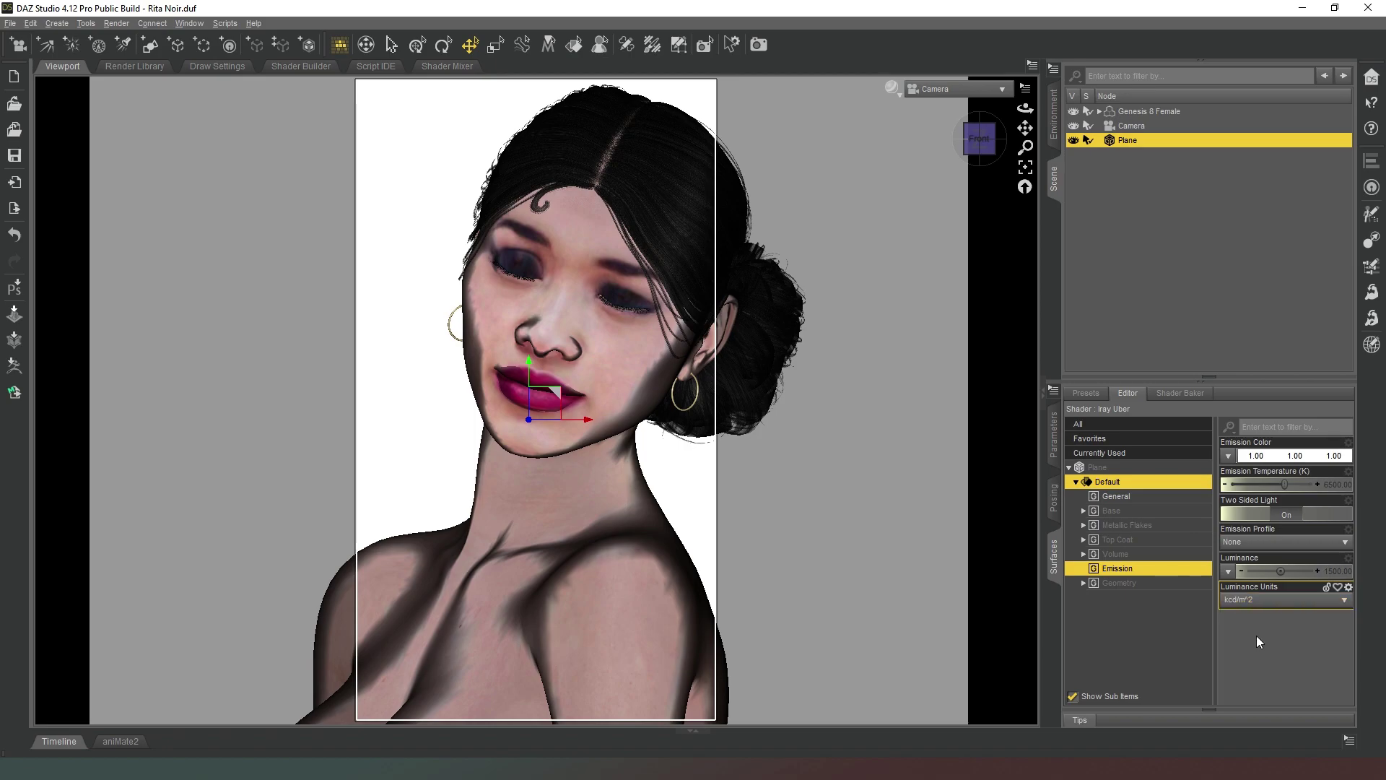
left_click(1335, 571)
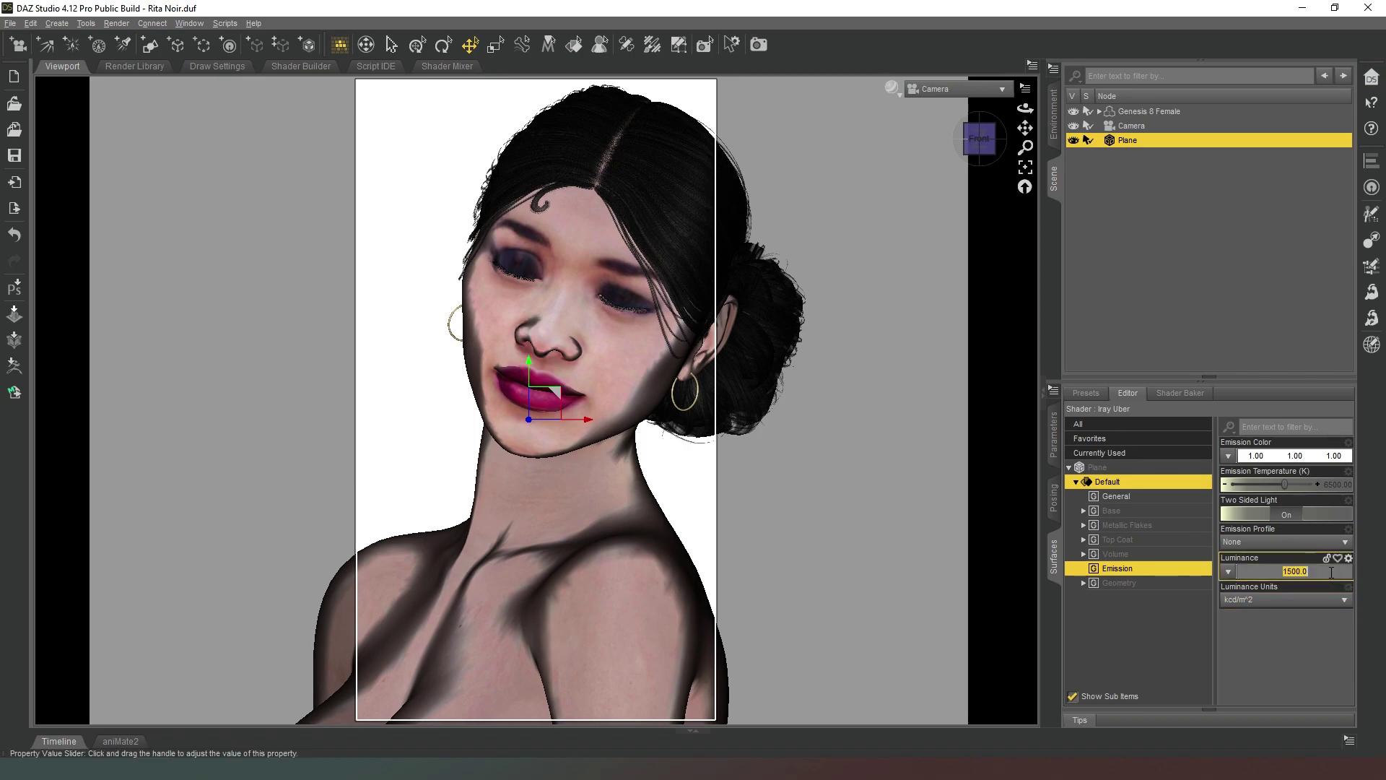
type("500")
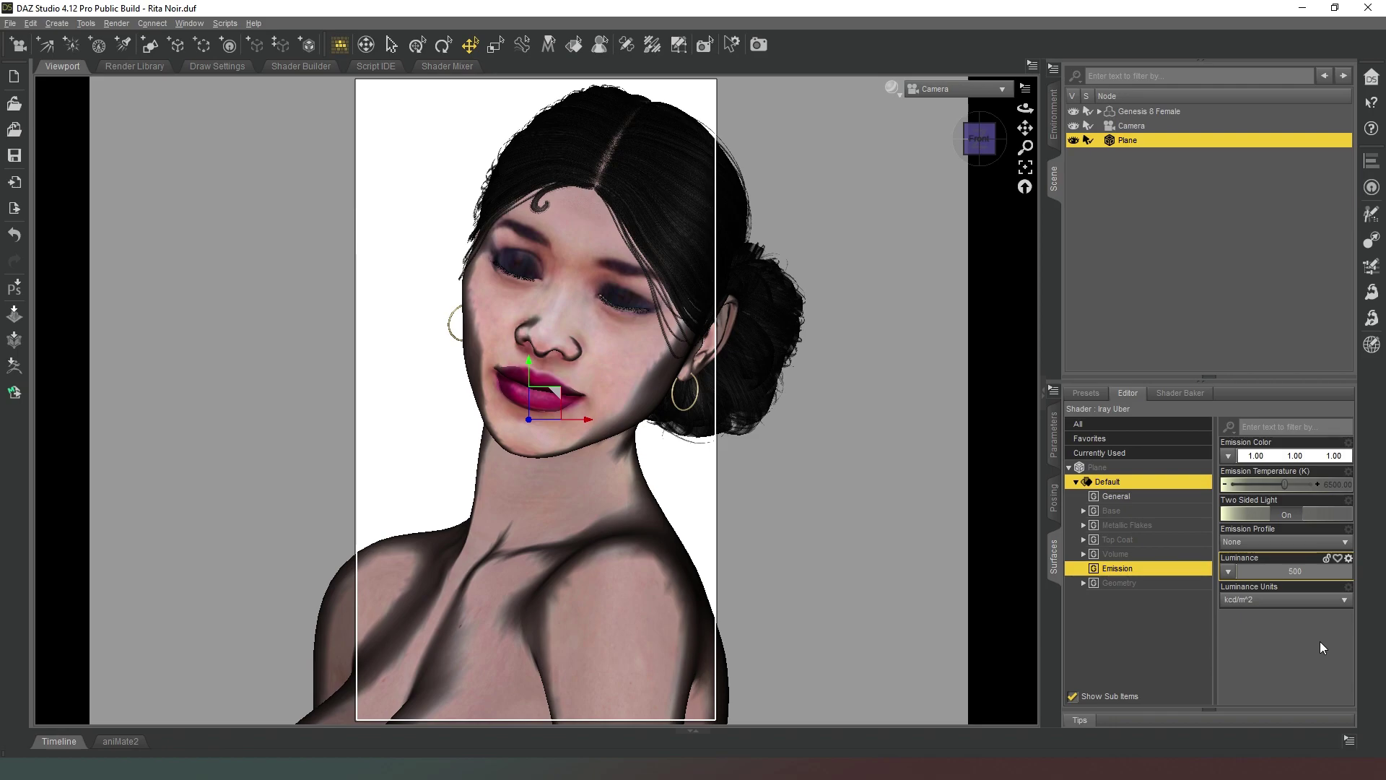
key("Return")
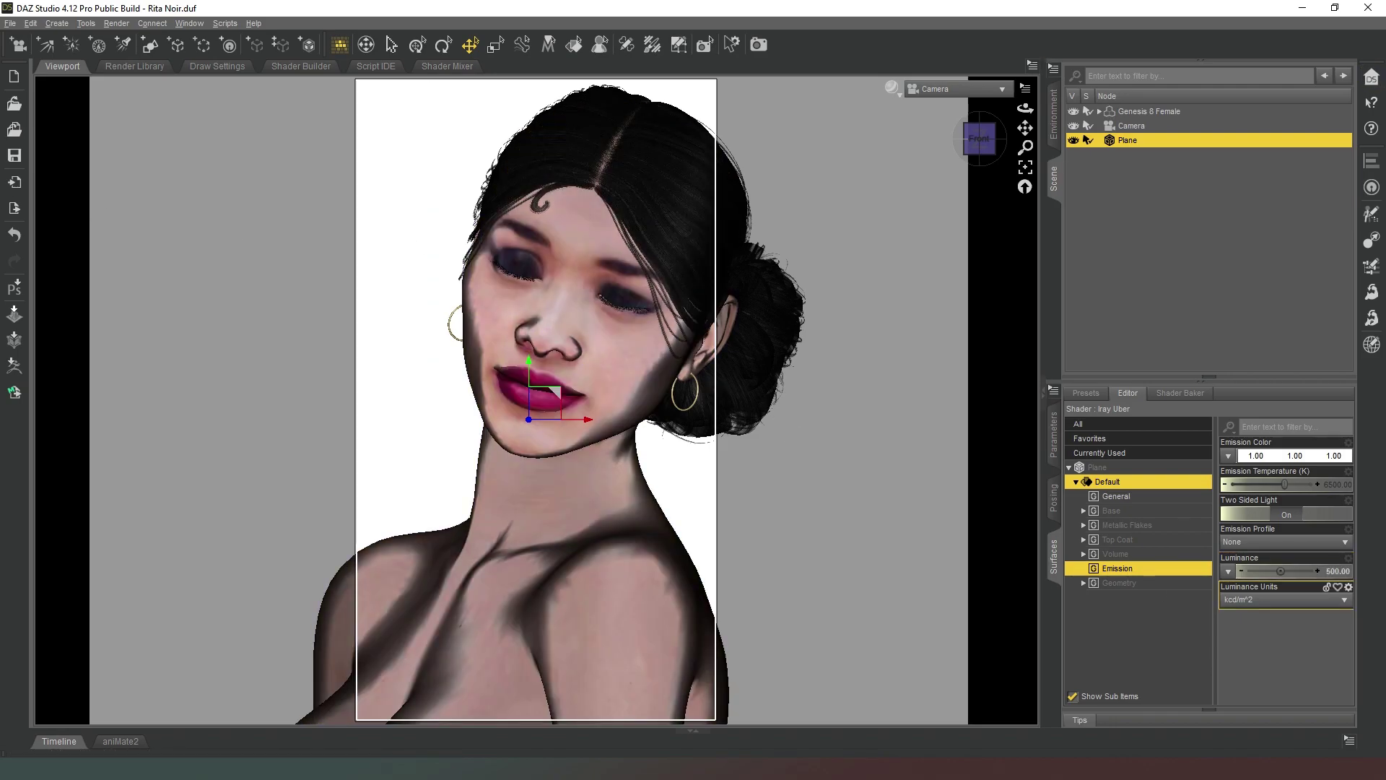
Check the Environment render settings, preview the Camera view in NVIDIA Iray, and deselect the plane to examine the backlit silhouette.
left_click_drag(0, 188, 662, 200)
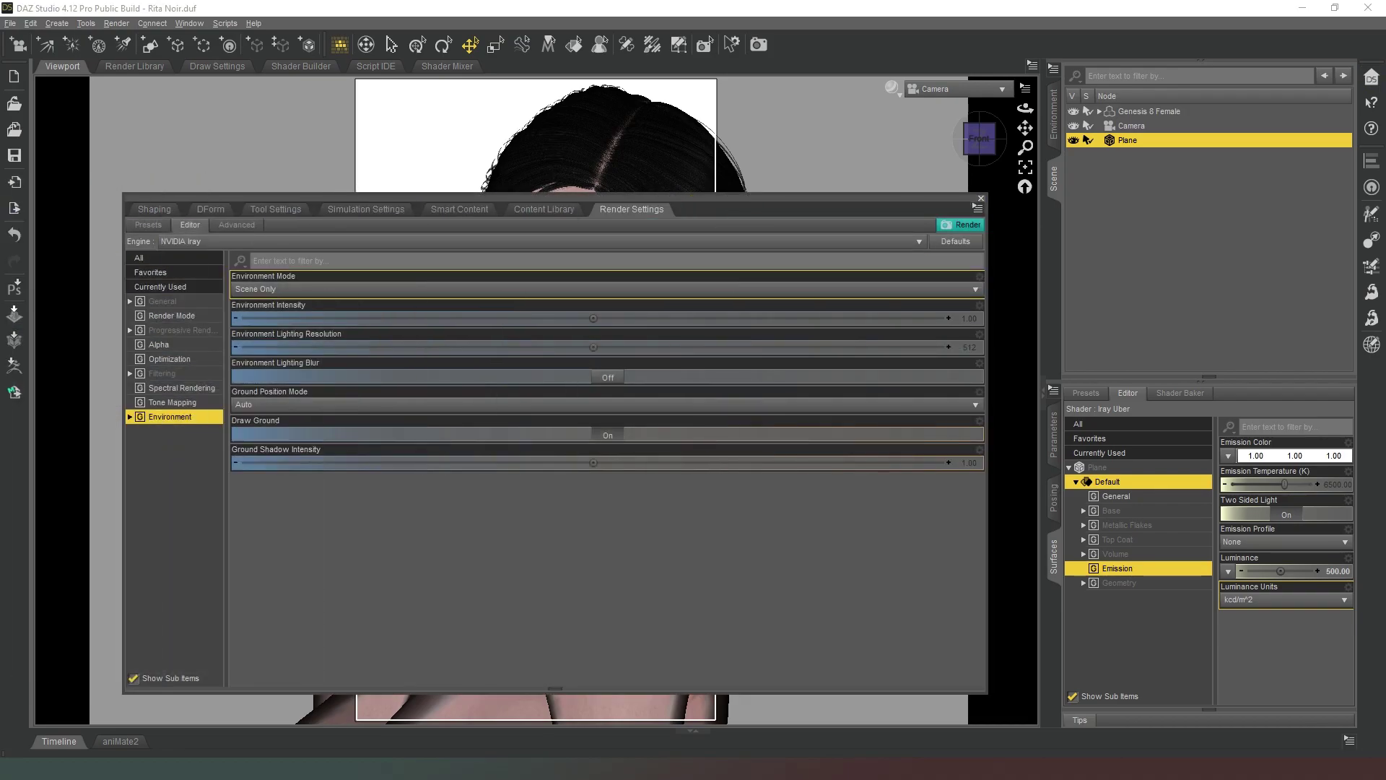
left_click(980, 198)
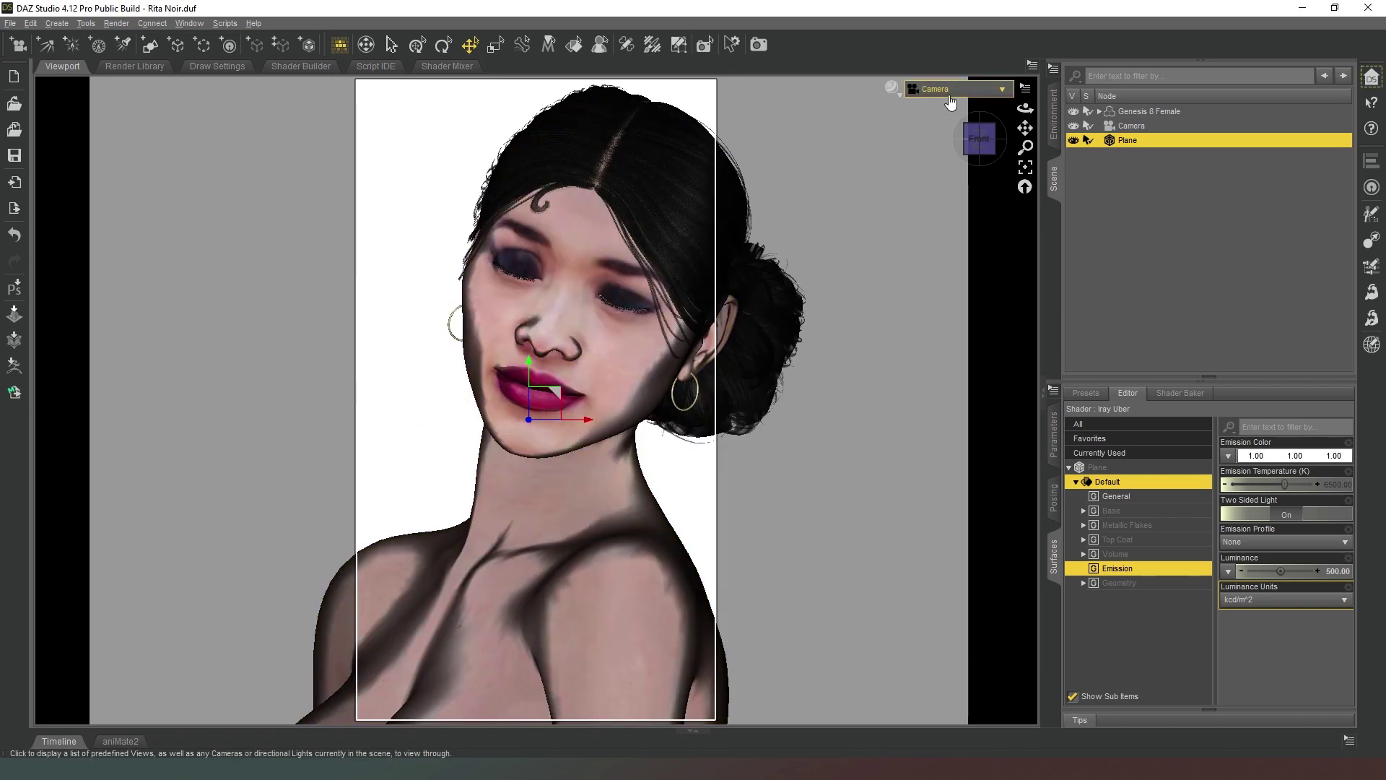
left_click(894, 89)
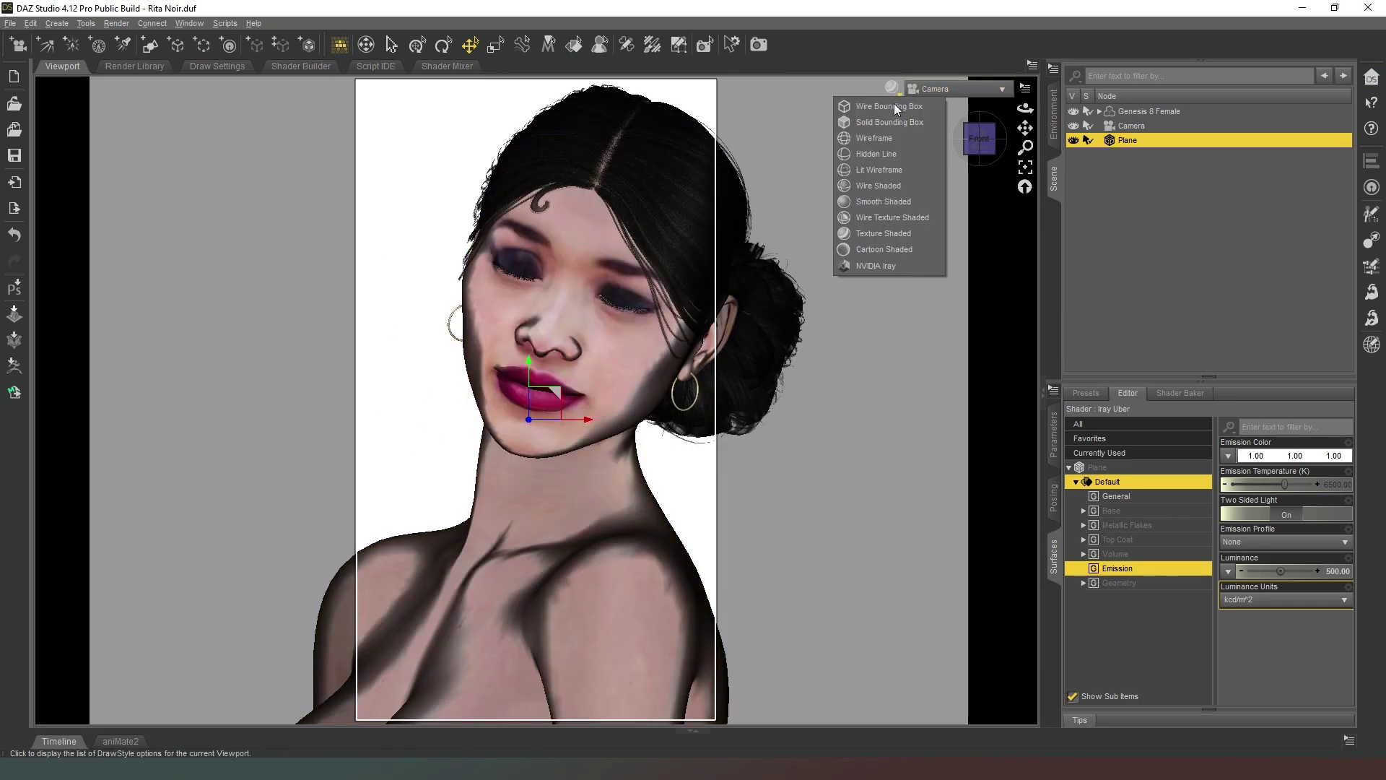
left_click(894, 265)
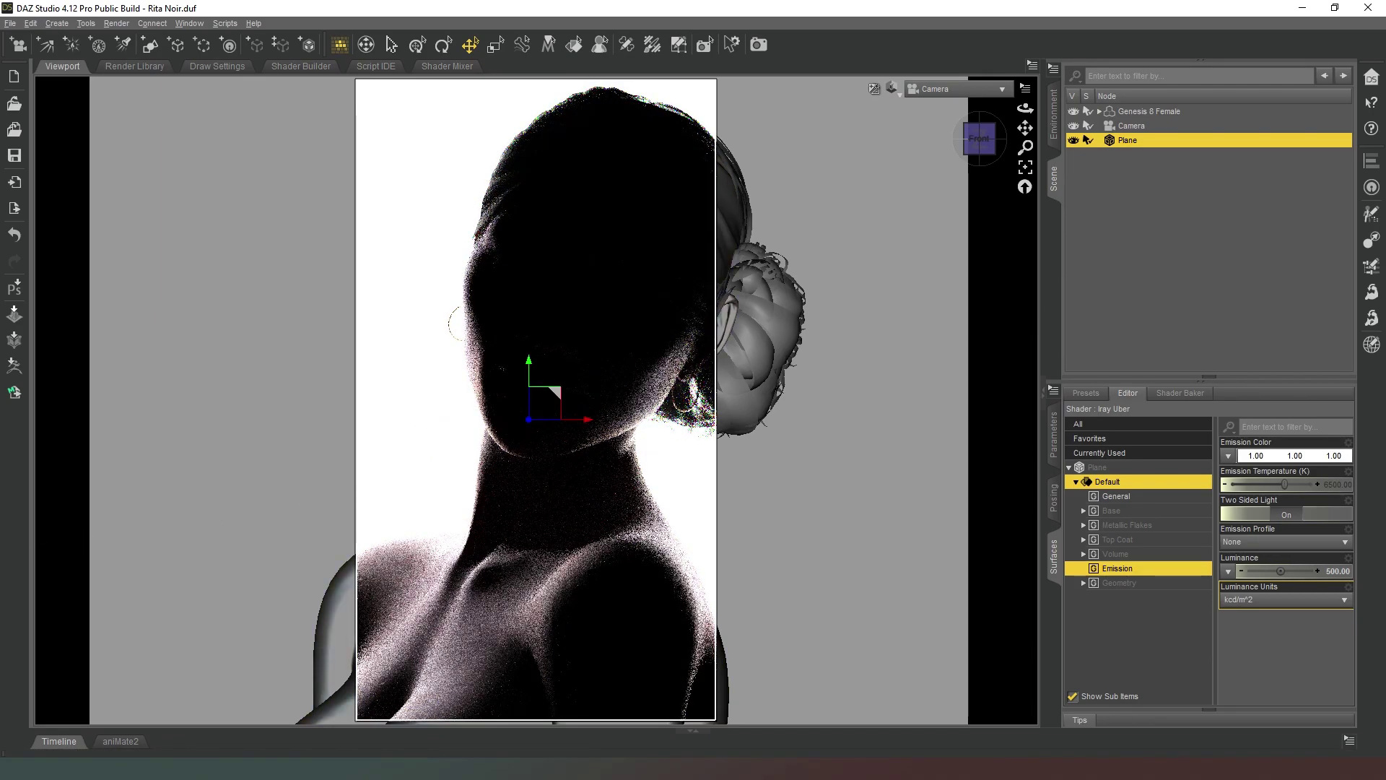
left_click(78, 433)
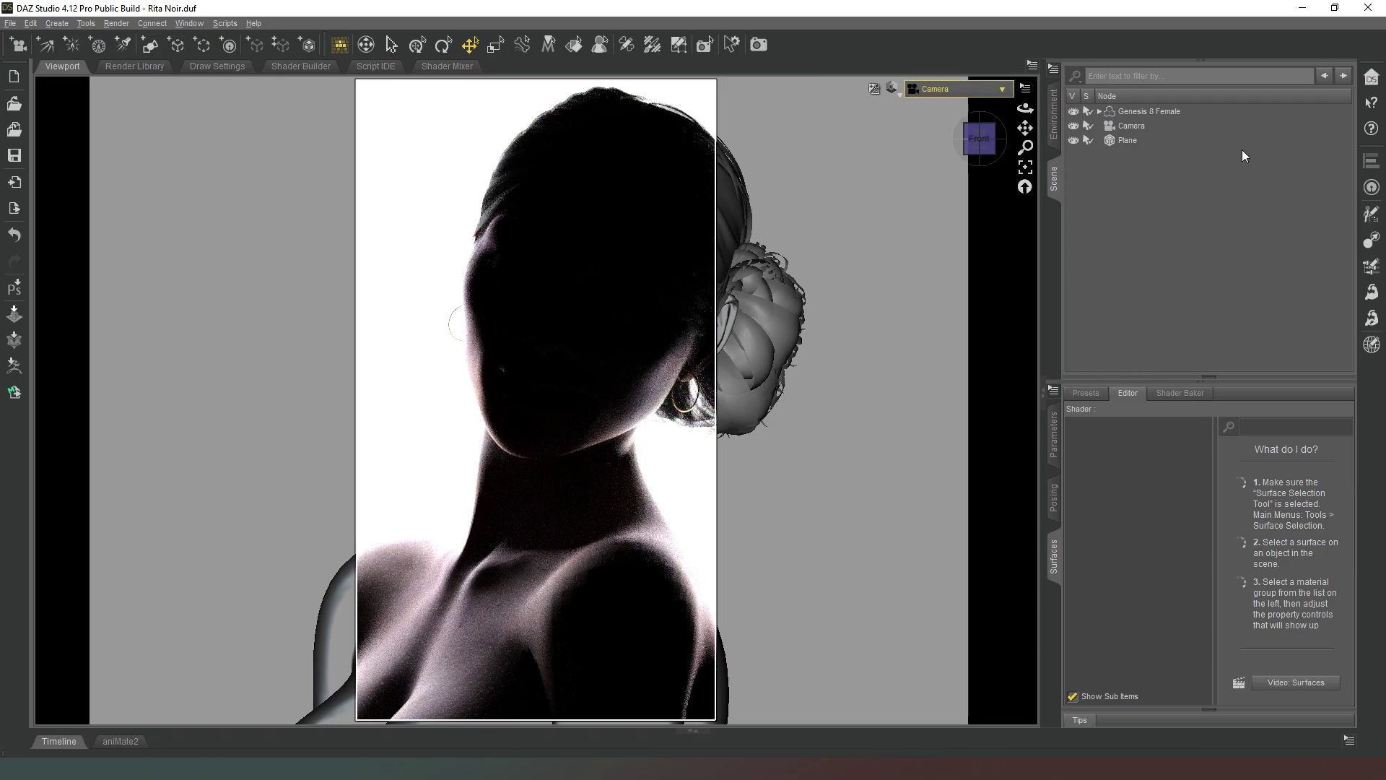
Take the Camera view out of the NVIDIA Iray draw style and show the figure and backlight in Perspective View.
left_click(893, 88)
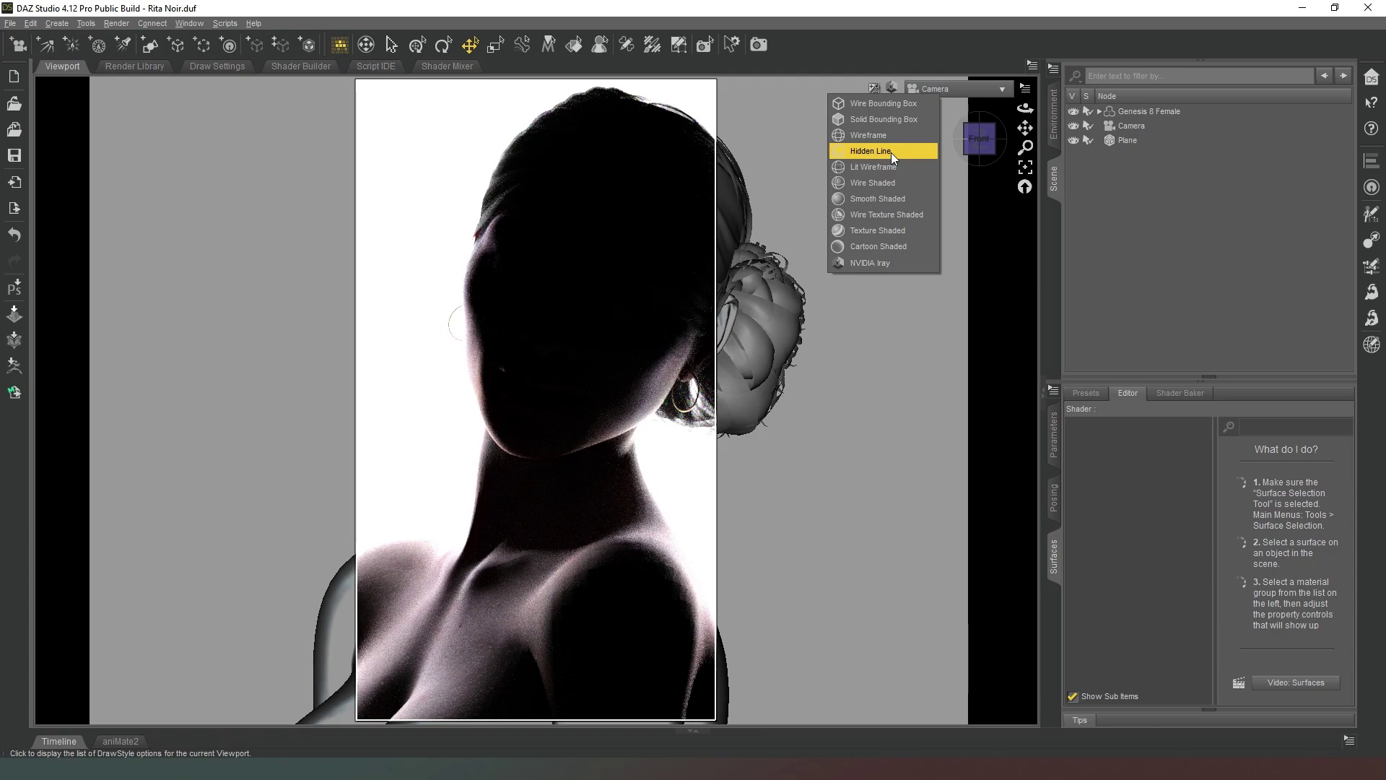
left_click(891, 151)
left_click(949, 88)
left_click(945, 95)
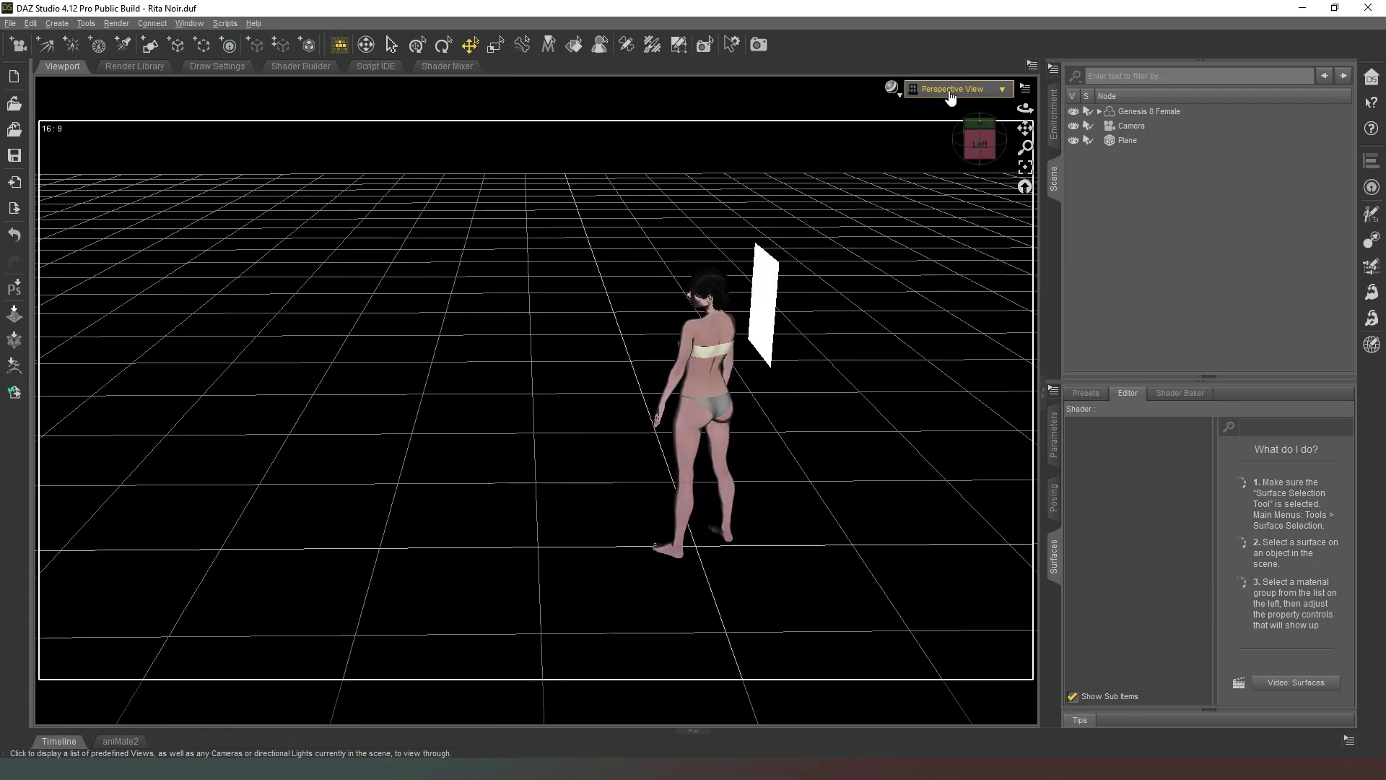
left_click_drag(978, 141, 976, 101)
left_click_drag(913, 168, 981, 143)
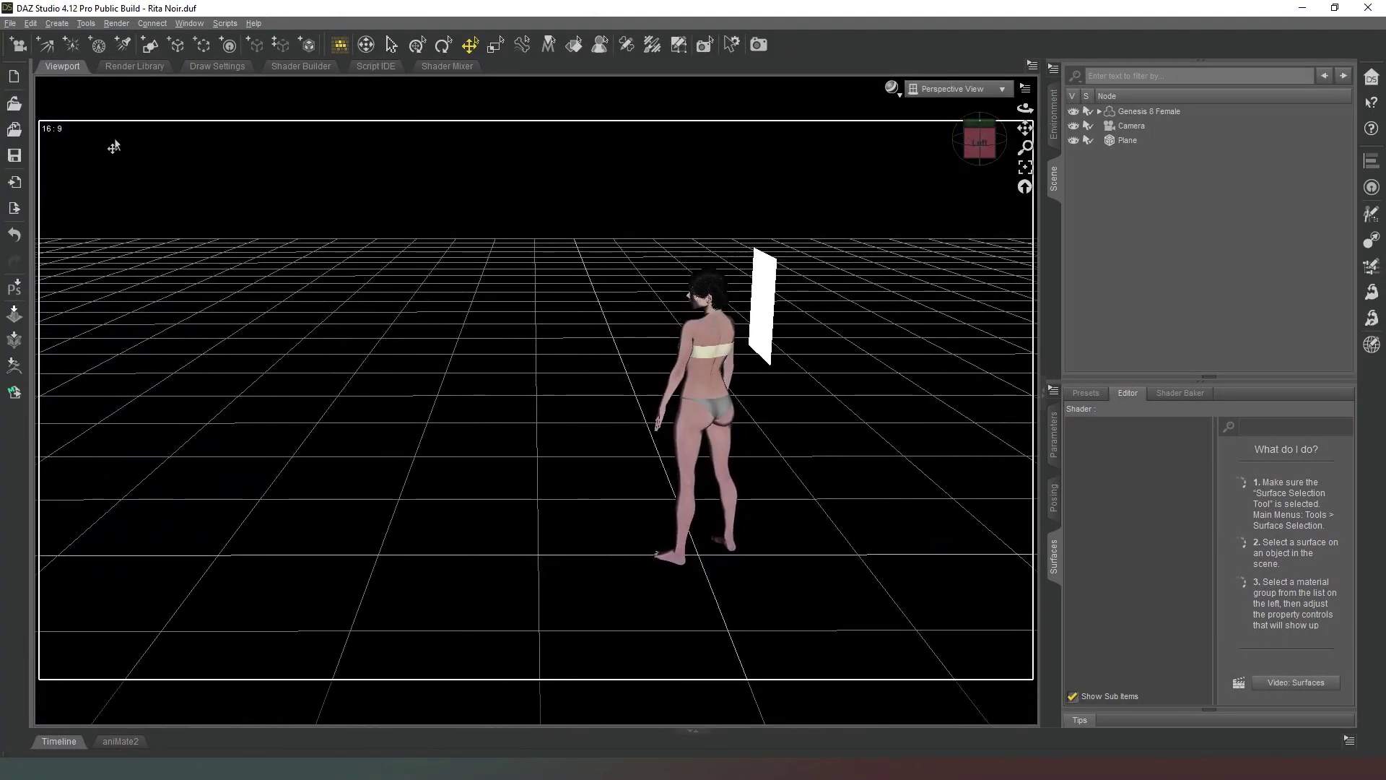
Create a second Plane primitive, 0.6 m in size with 1 division, and raise it above the figure's head.
left_click(155, 43)
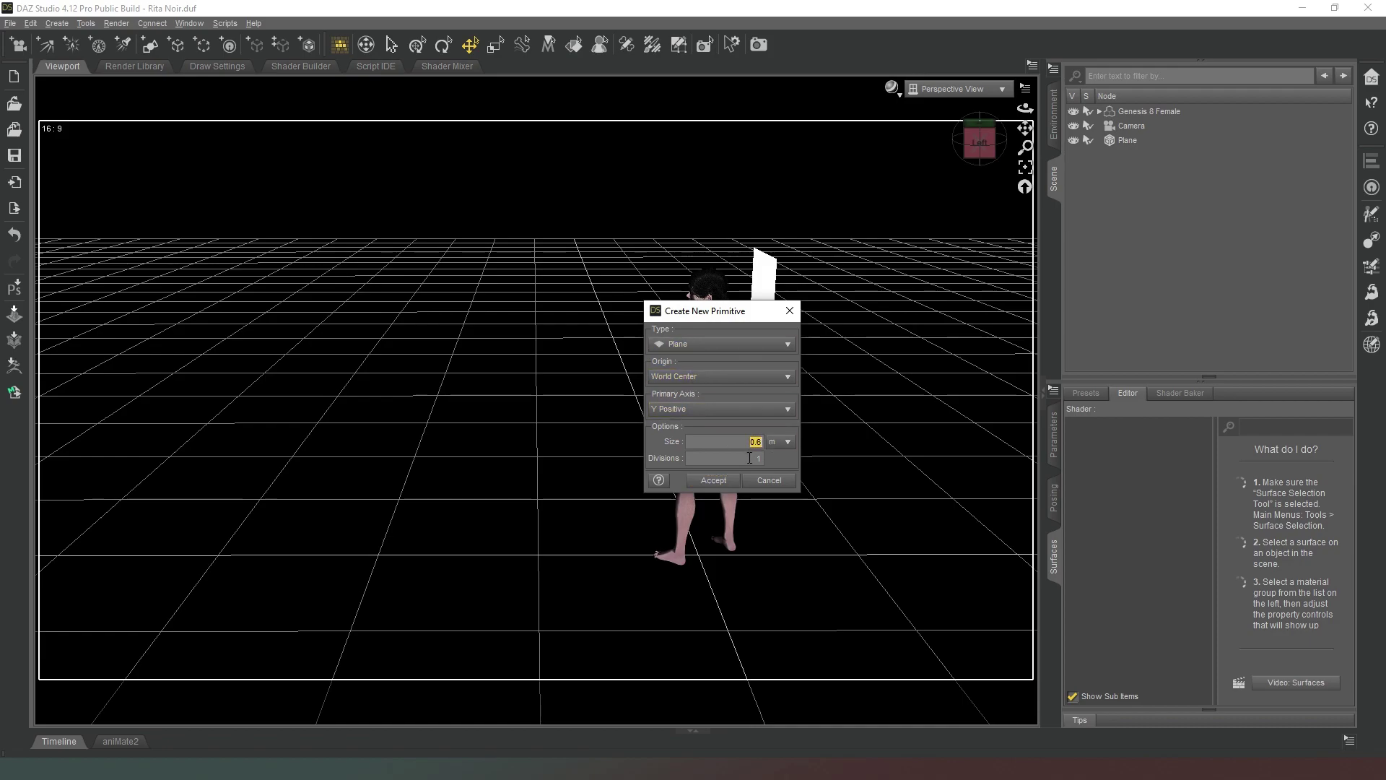
left_click(756, 458)
left_click(726, 481)
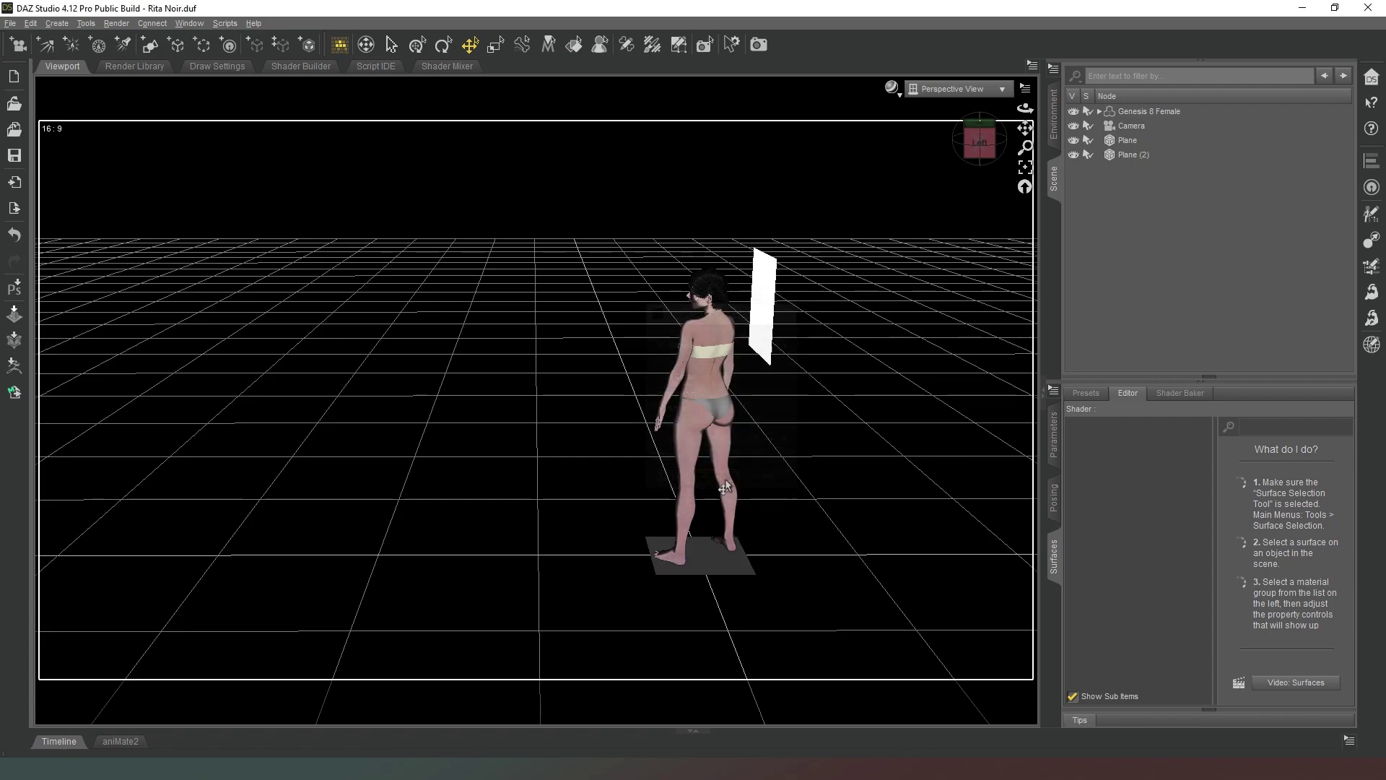
left_click_drag(668, 537, 792, 180)
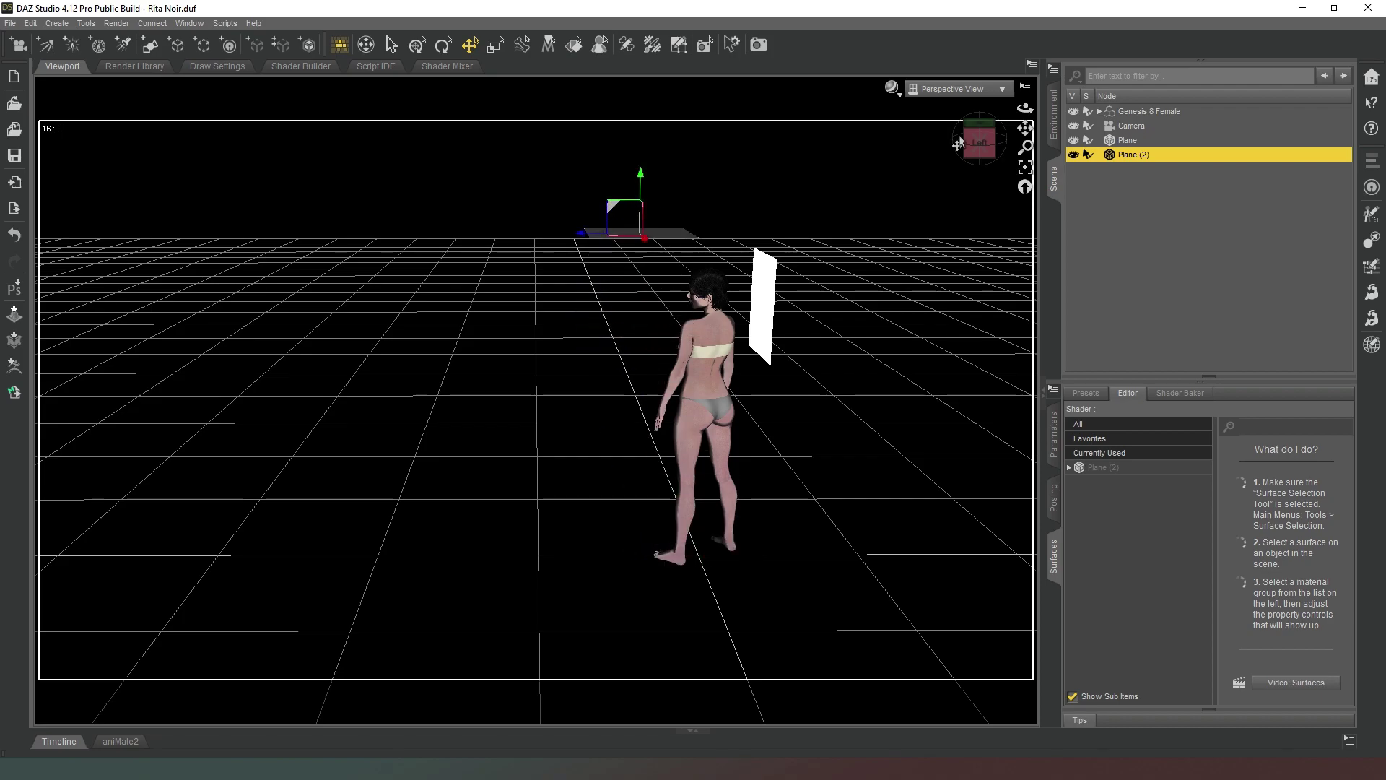
Tilt the second plane toward the figure's face by setting its X Rotate to about 45 degrees.
left_click(1056, 437)
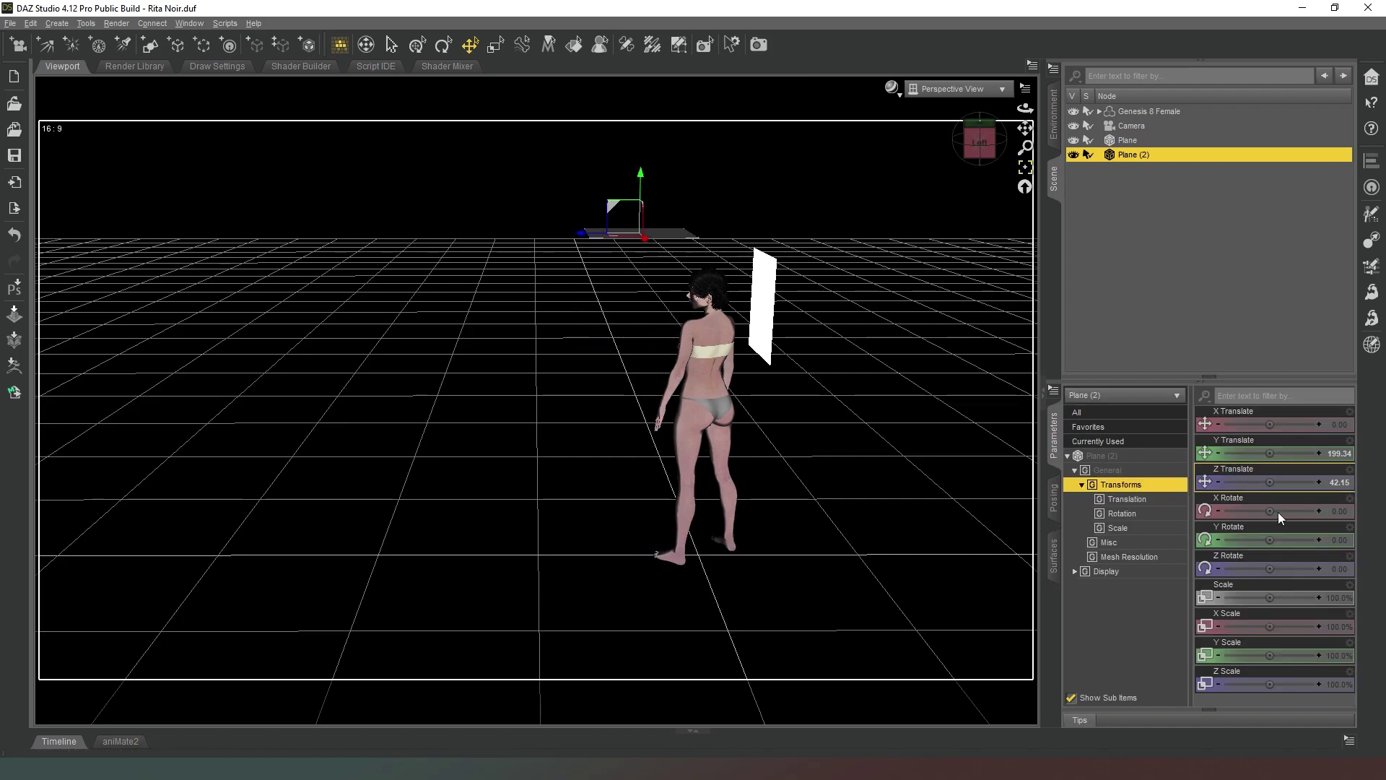
mouse_move(1278, 513)
left_mouse_down()
mouse_move(1262, 513)
mouse_move(1290, 510)
left_mouse_up()
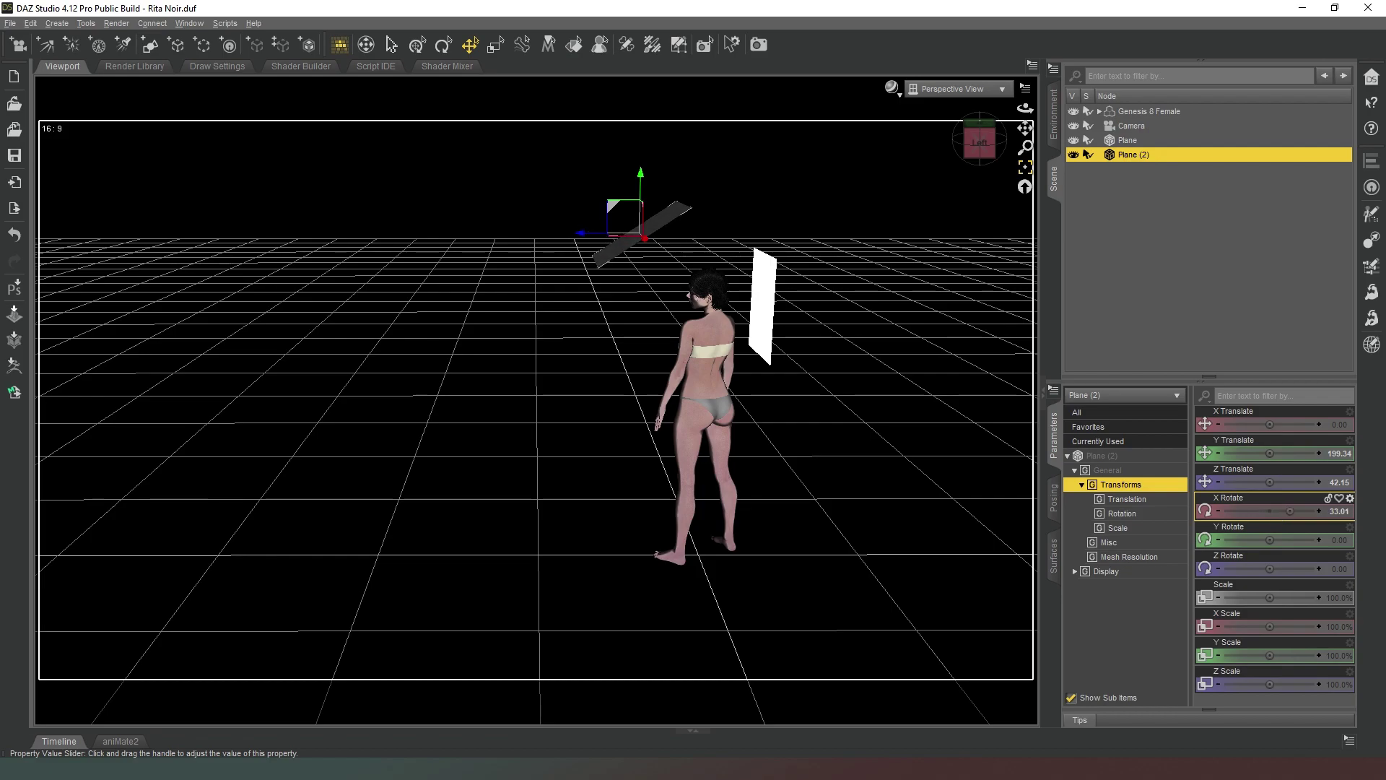
left_click_drag(987, 150, 966, 143)
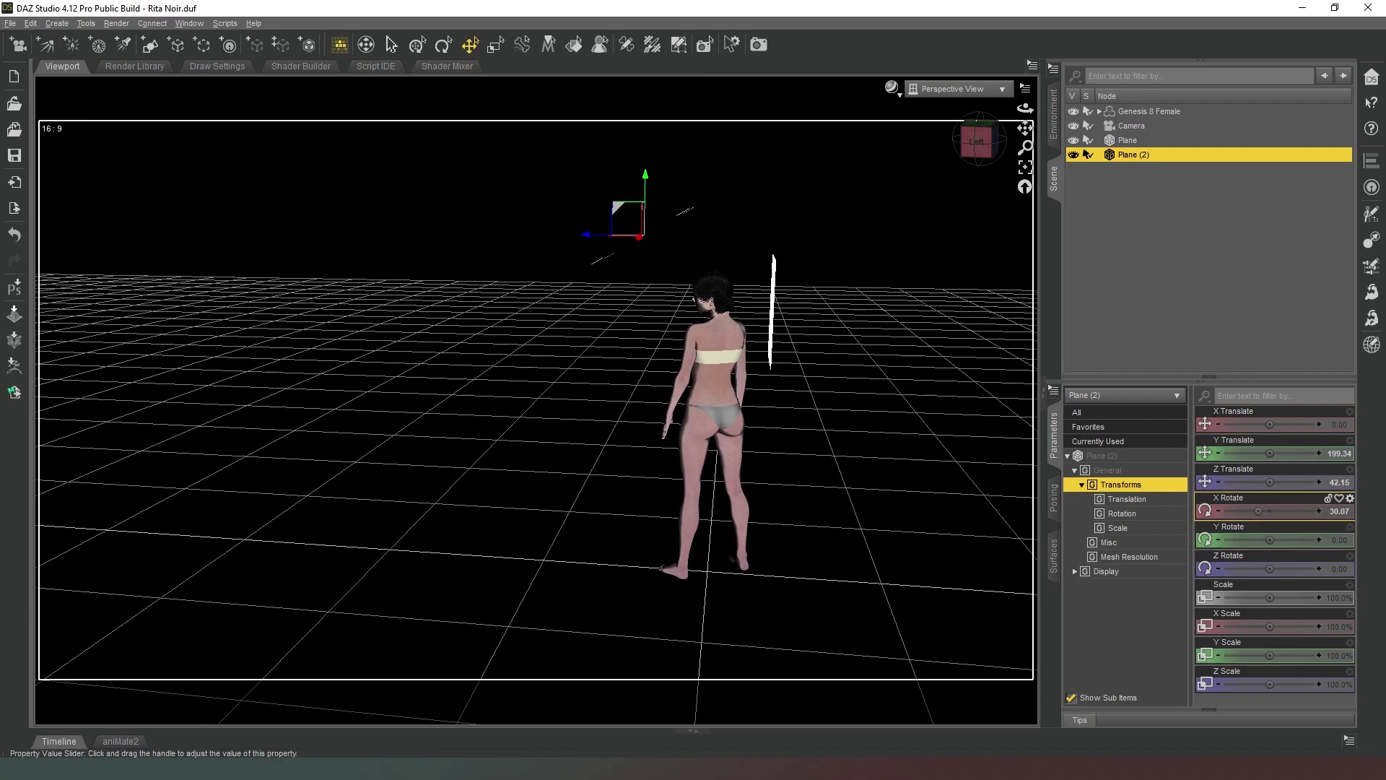
left_click_drag(1286, 510, 1289, 510)
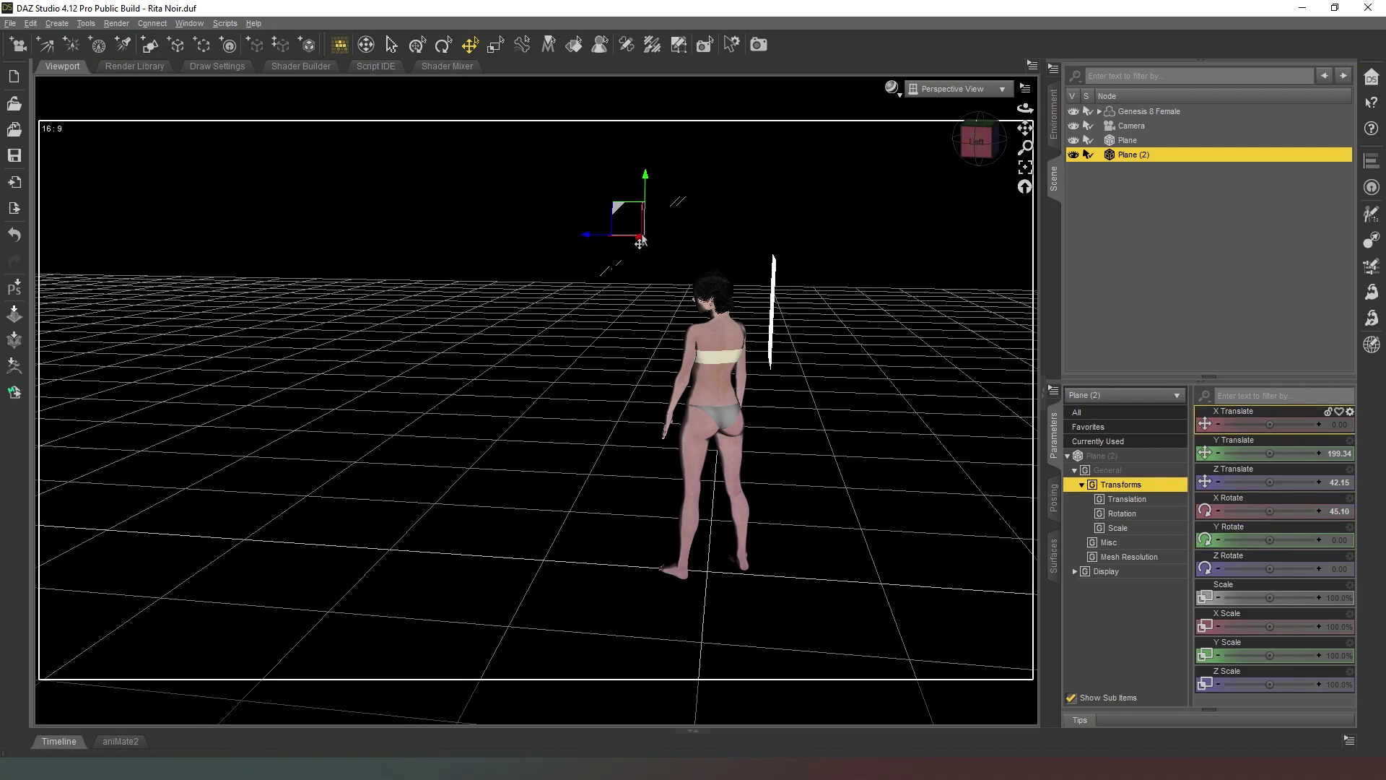
Look through the Camera and raise the second plane to a Y Translate of about 201.30, out of the portrait frame.
left_click(964, 89)
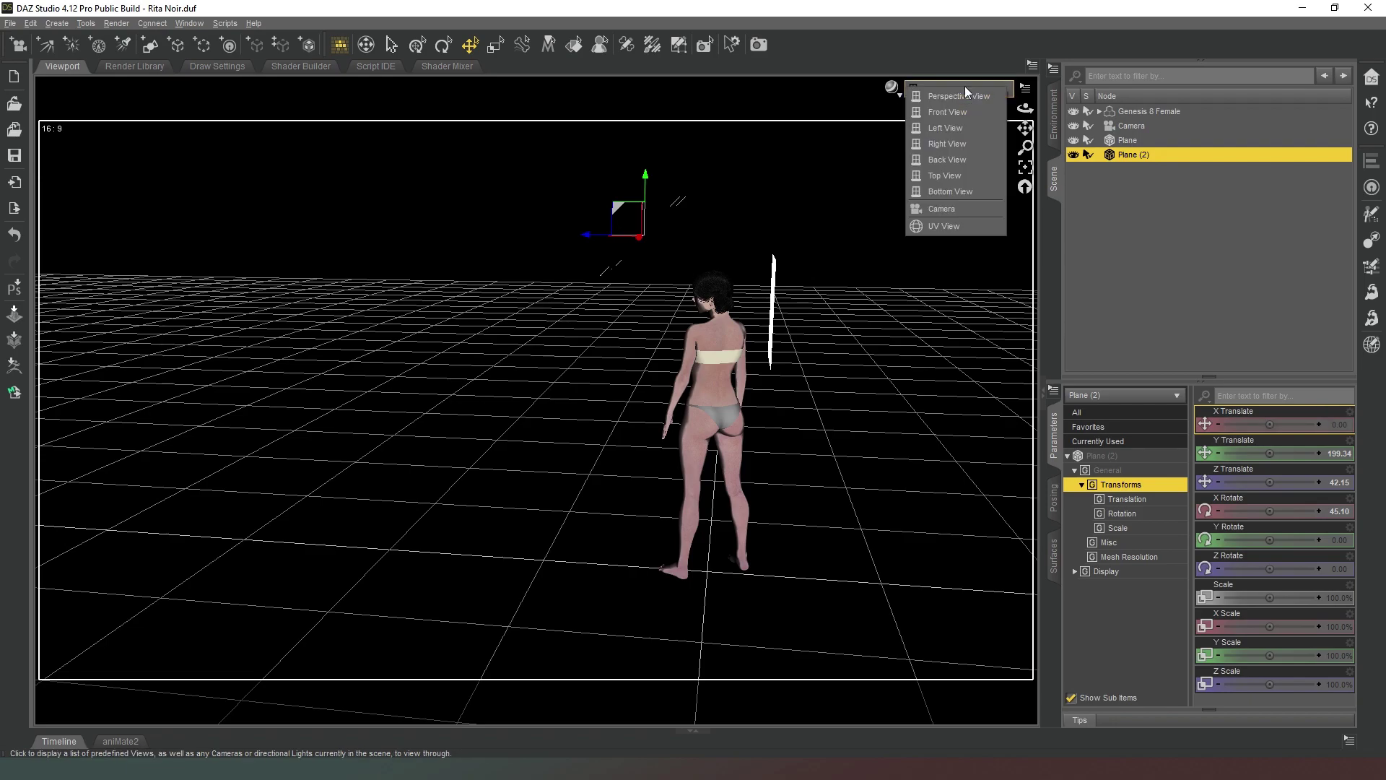
left_click(954, 209)
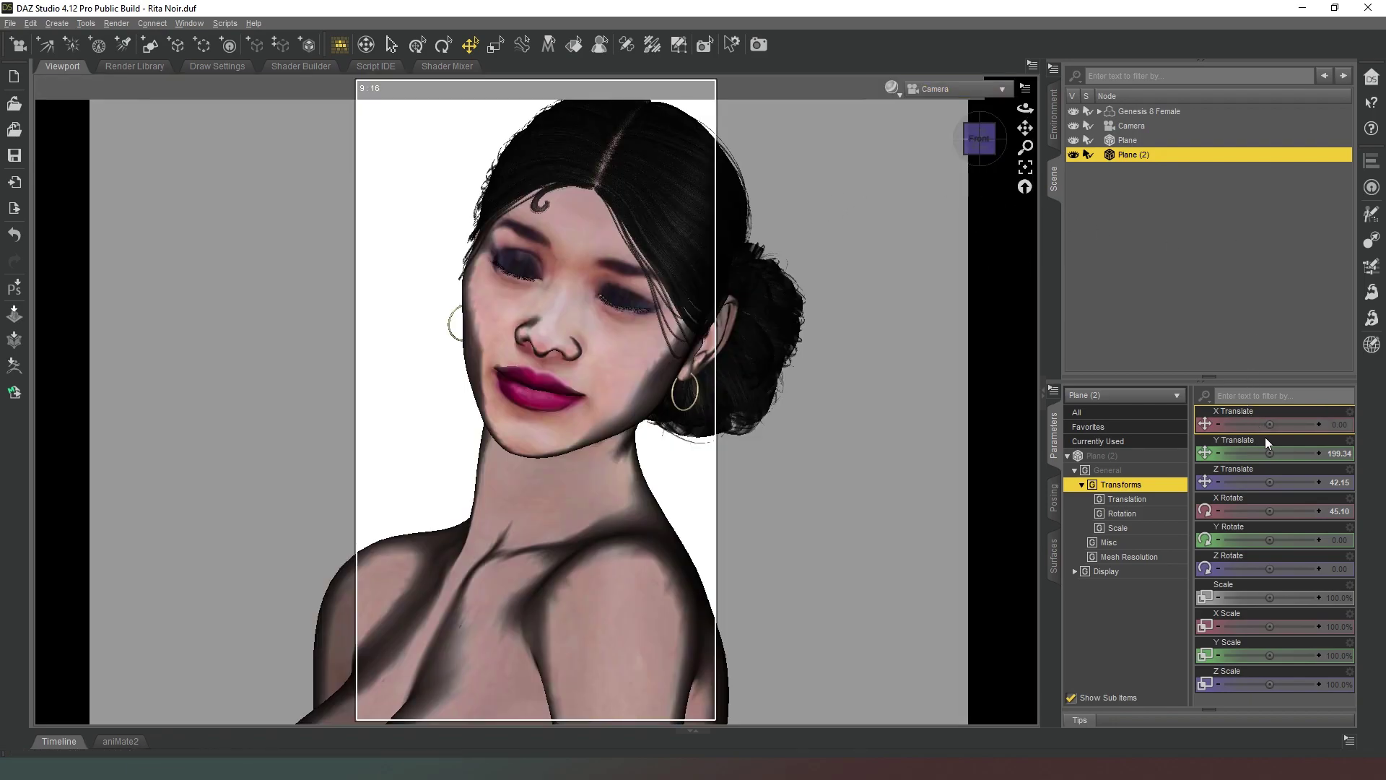
left_click_drag(1268, 450, 1272, 451)
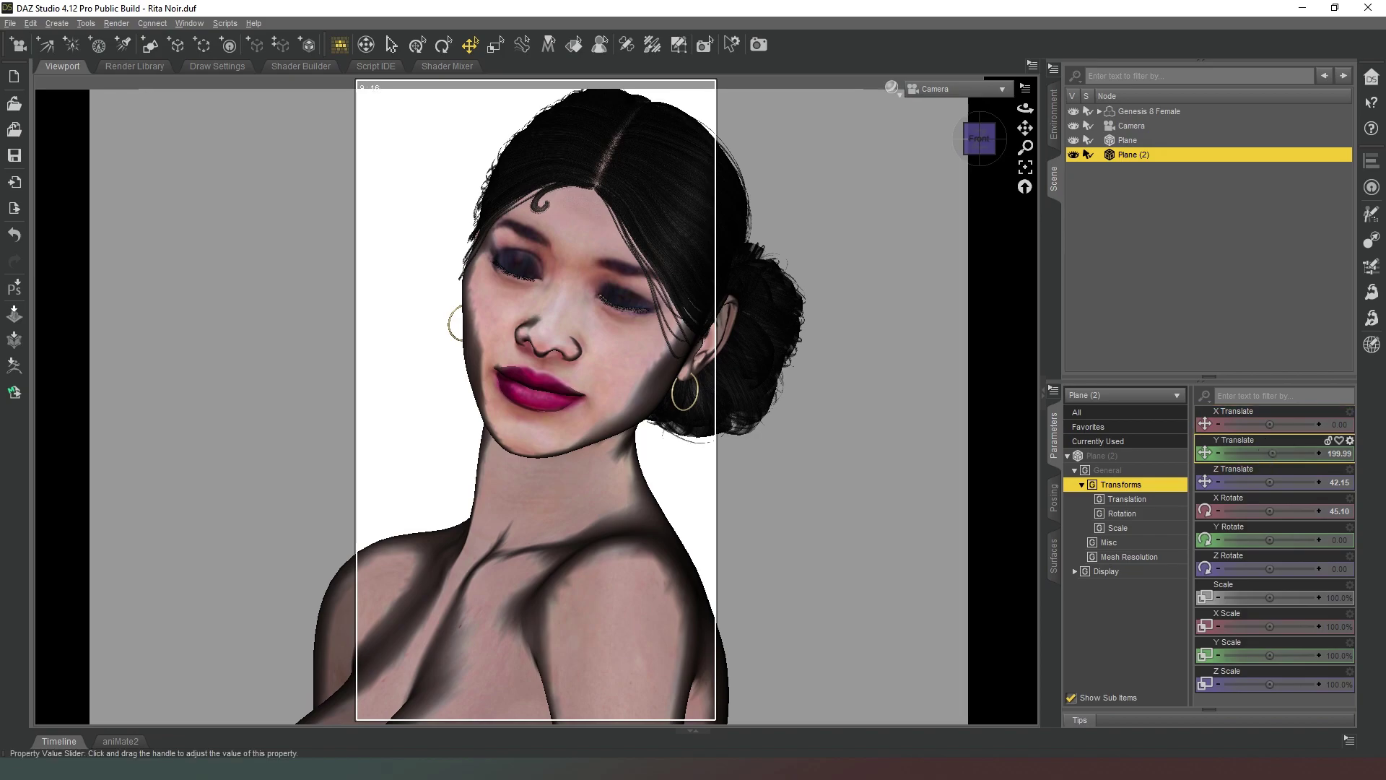
left_click_drag(1272, 451, 1279, 452)
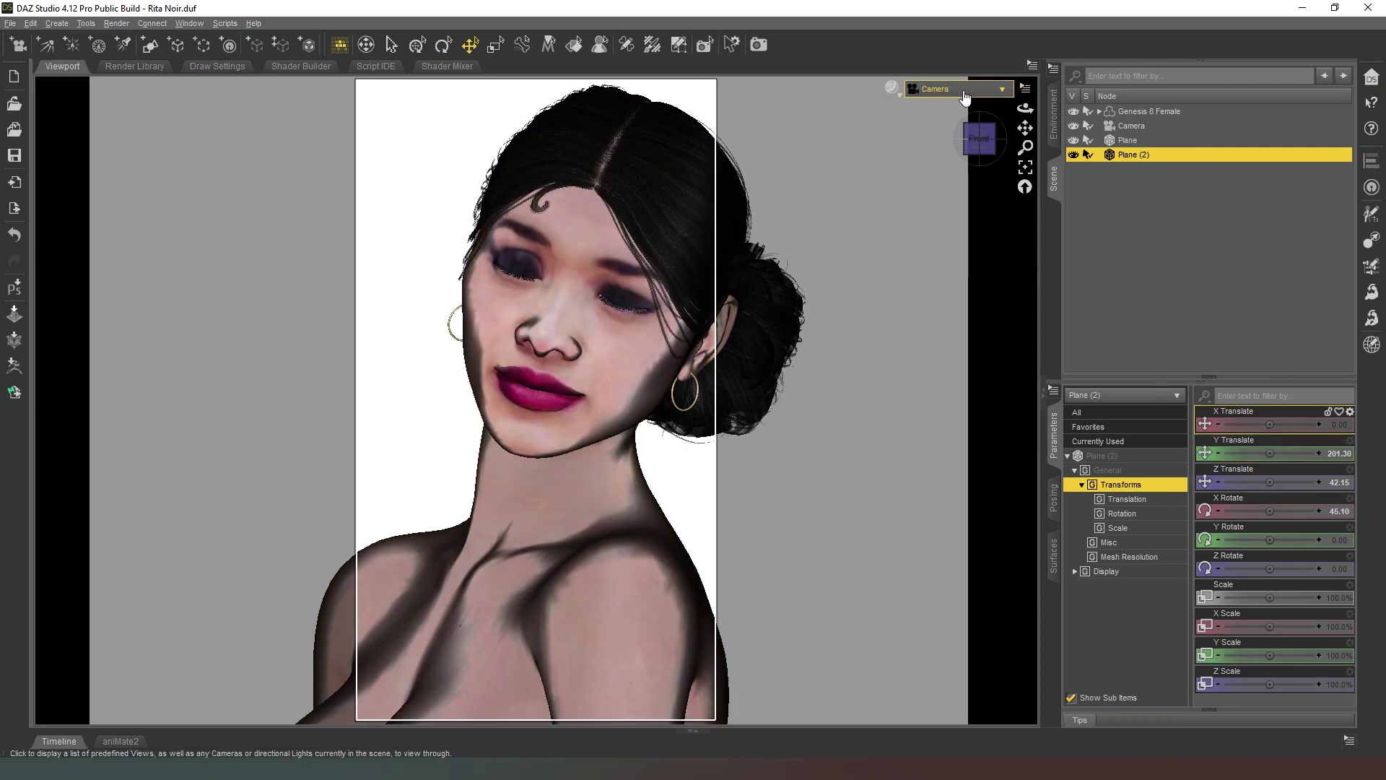
Show the scene from the front in Perspective View with the Wire Texture Shaded draw style to reveal the second plane's polygons.
left_click(961, 93)
left_click(966, 105)
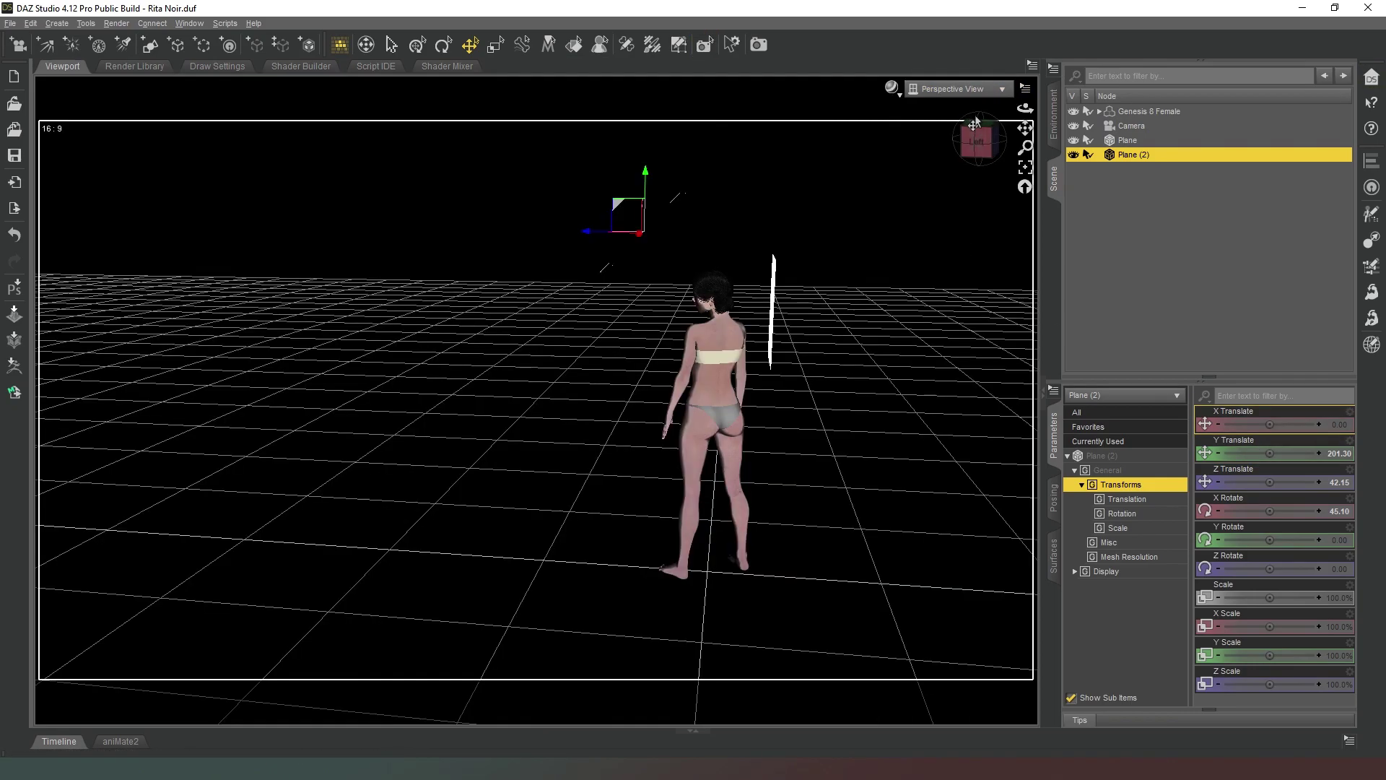
left_click_drag(978, 141, 1014, 163)
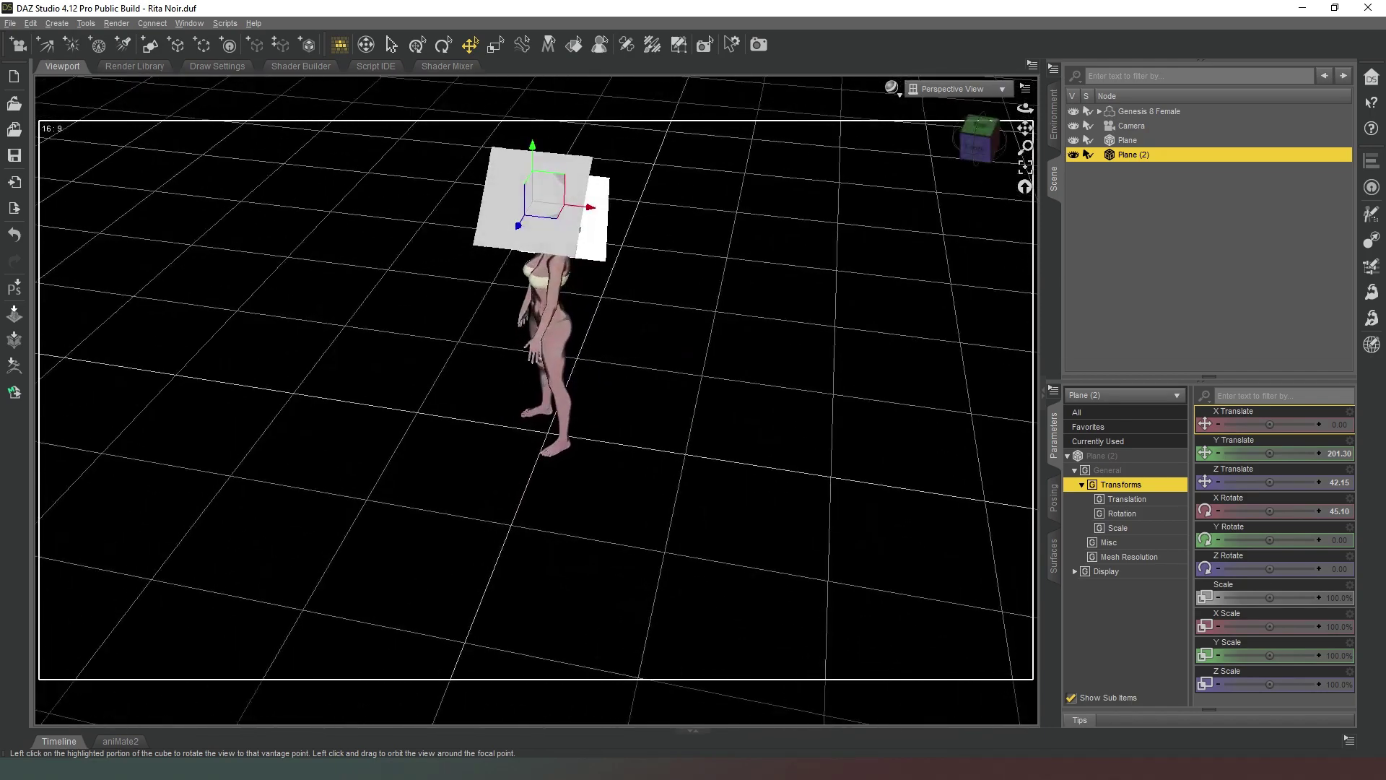
left_click(893, 88)
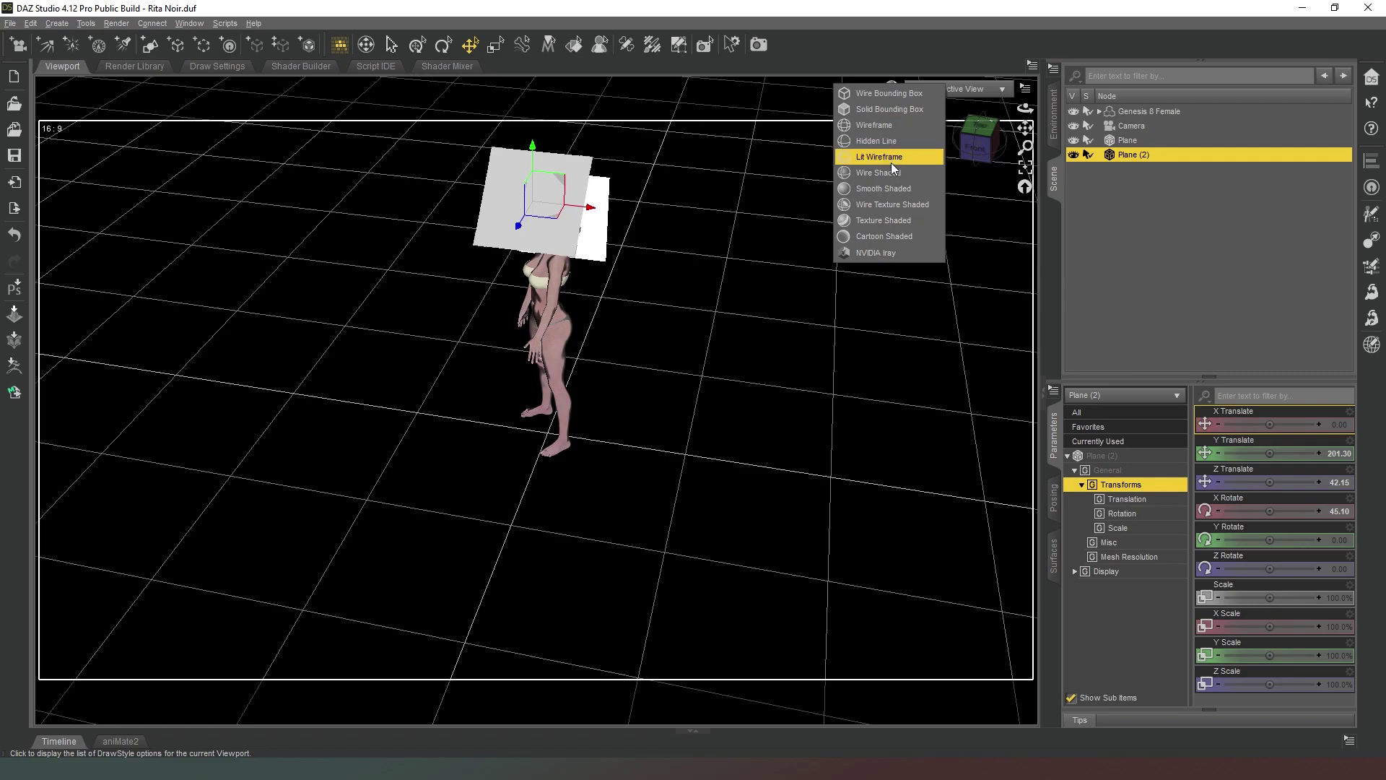
left_click(892, 205)
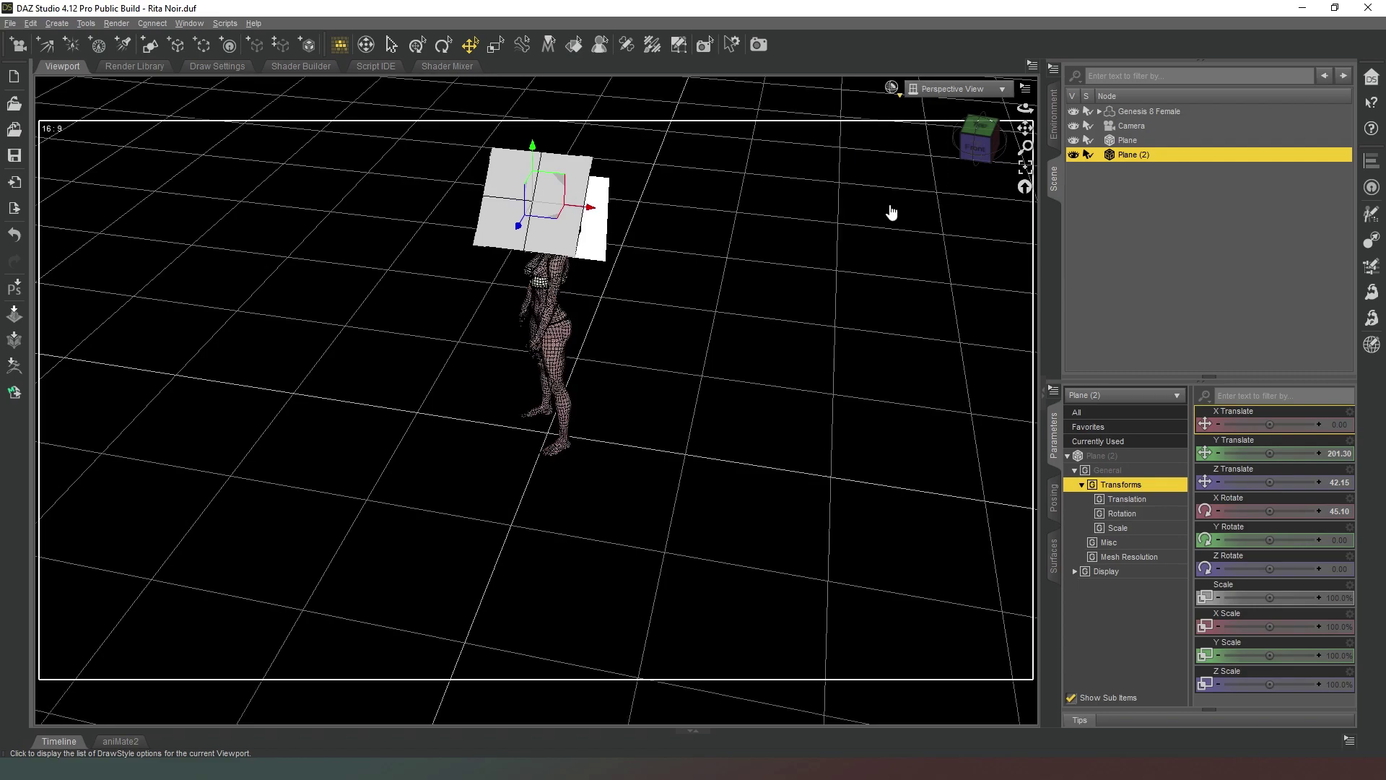
left_click(987, 142)
left_click_drag(1025, 129, 1025, 151)
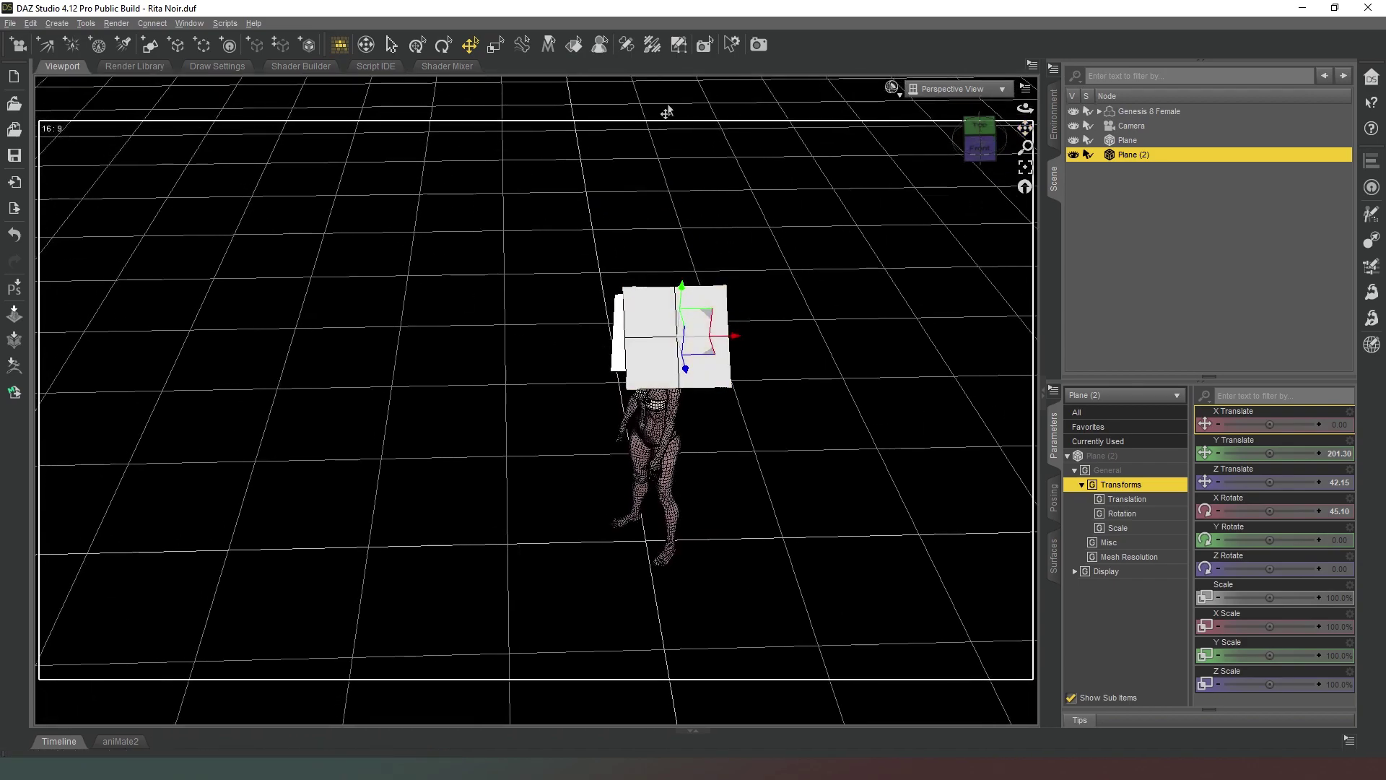
With the Geometry Editor in Lasso Selection mode, delete the second plane's lower-left polygon as seen from the front.
left_click(679, 47)
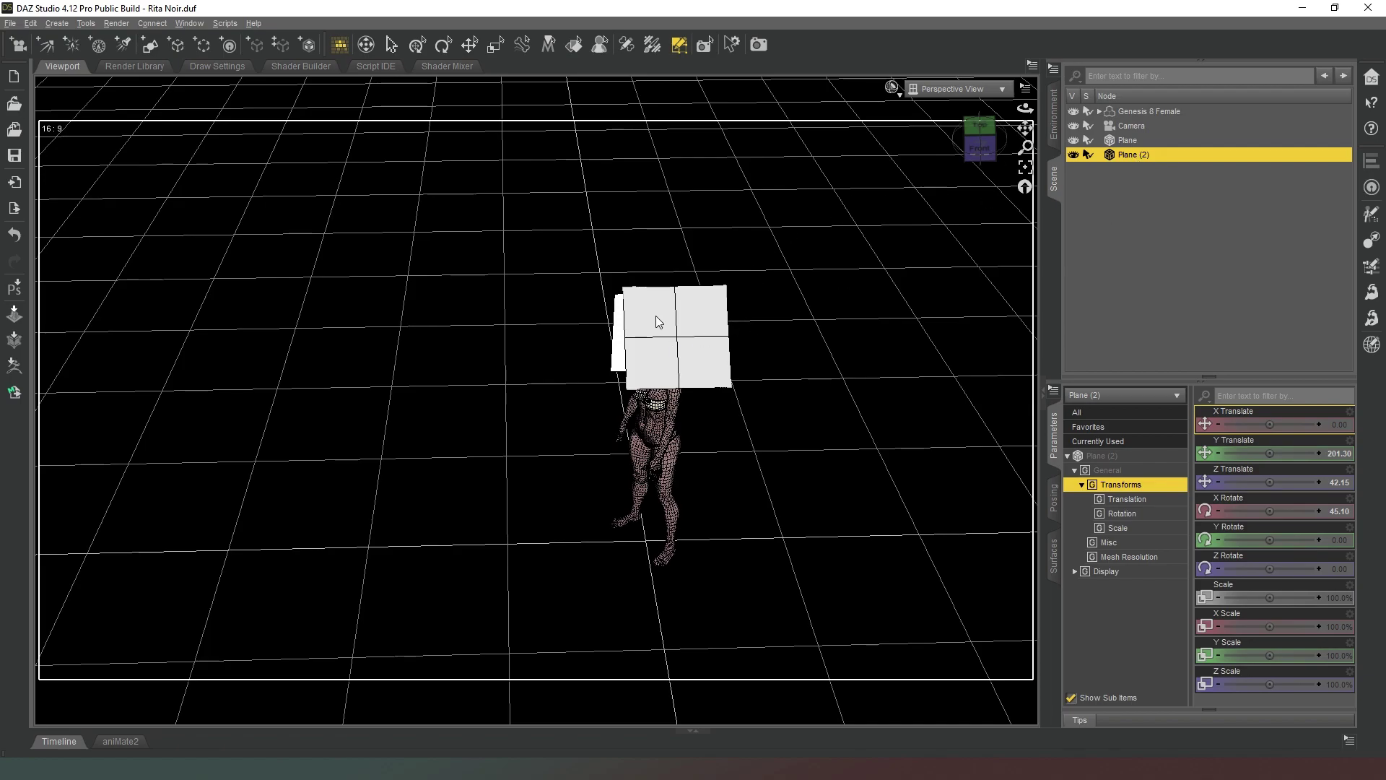
right_click(676, 355)
mouse_move(739, 365)
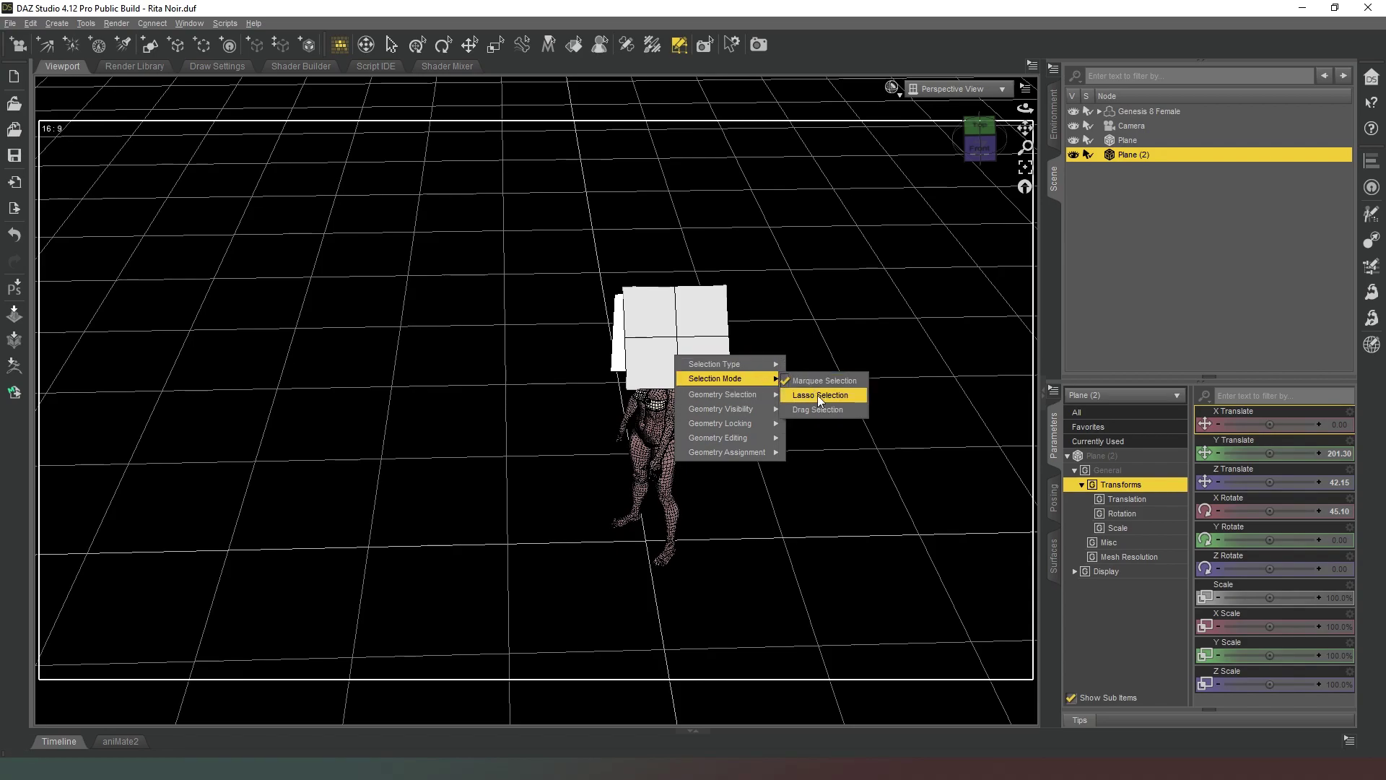
left_click(823, 397)
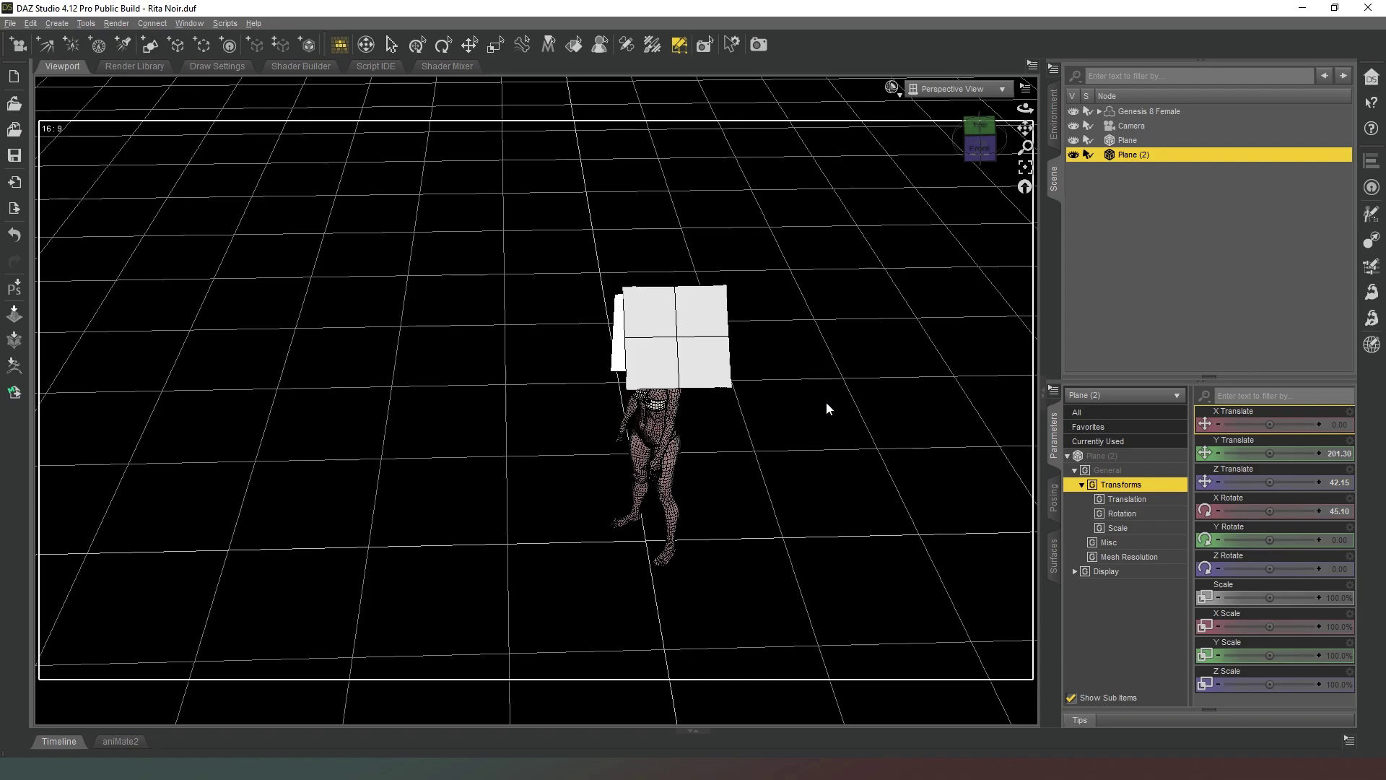
right_click(655, 361)
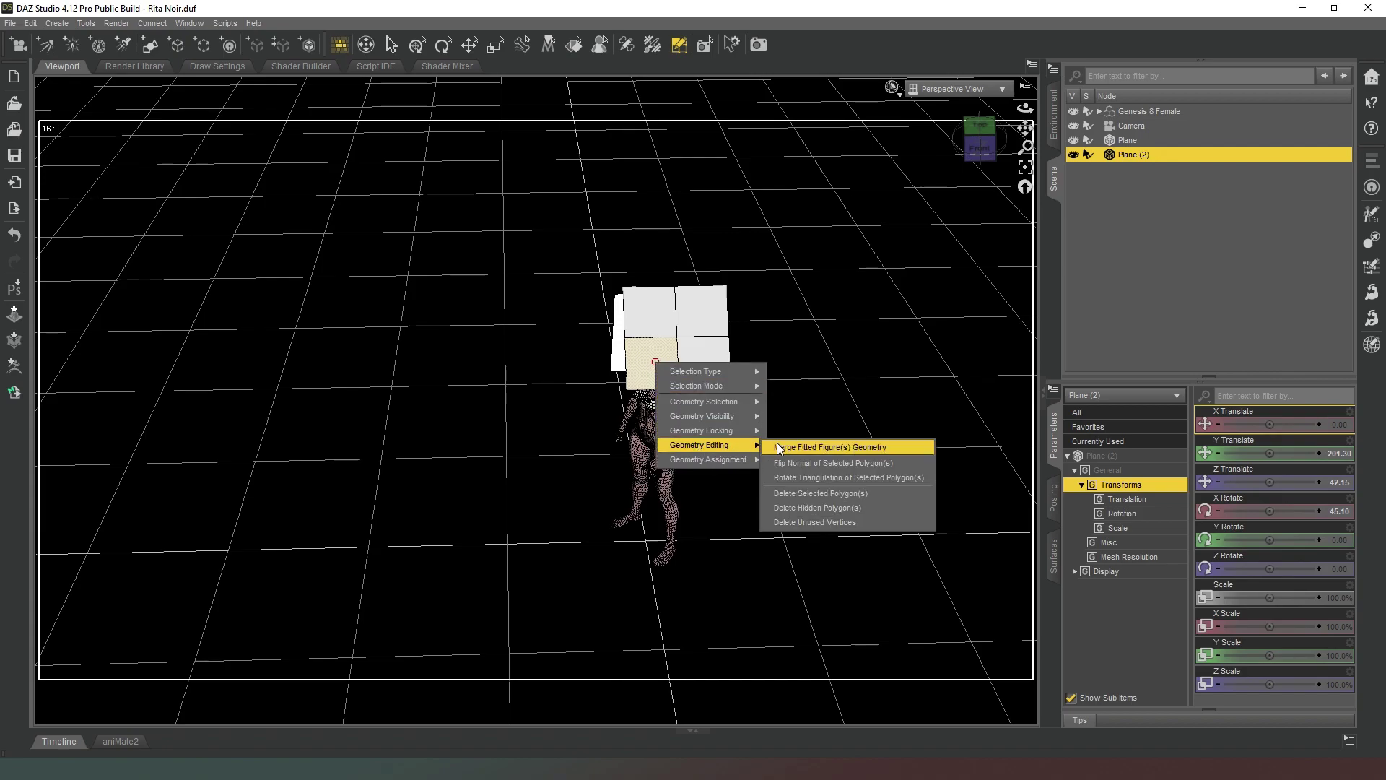
left_click(813, 490)
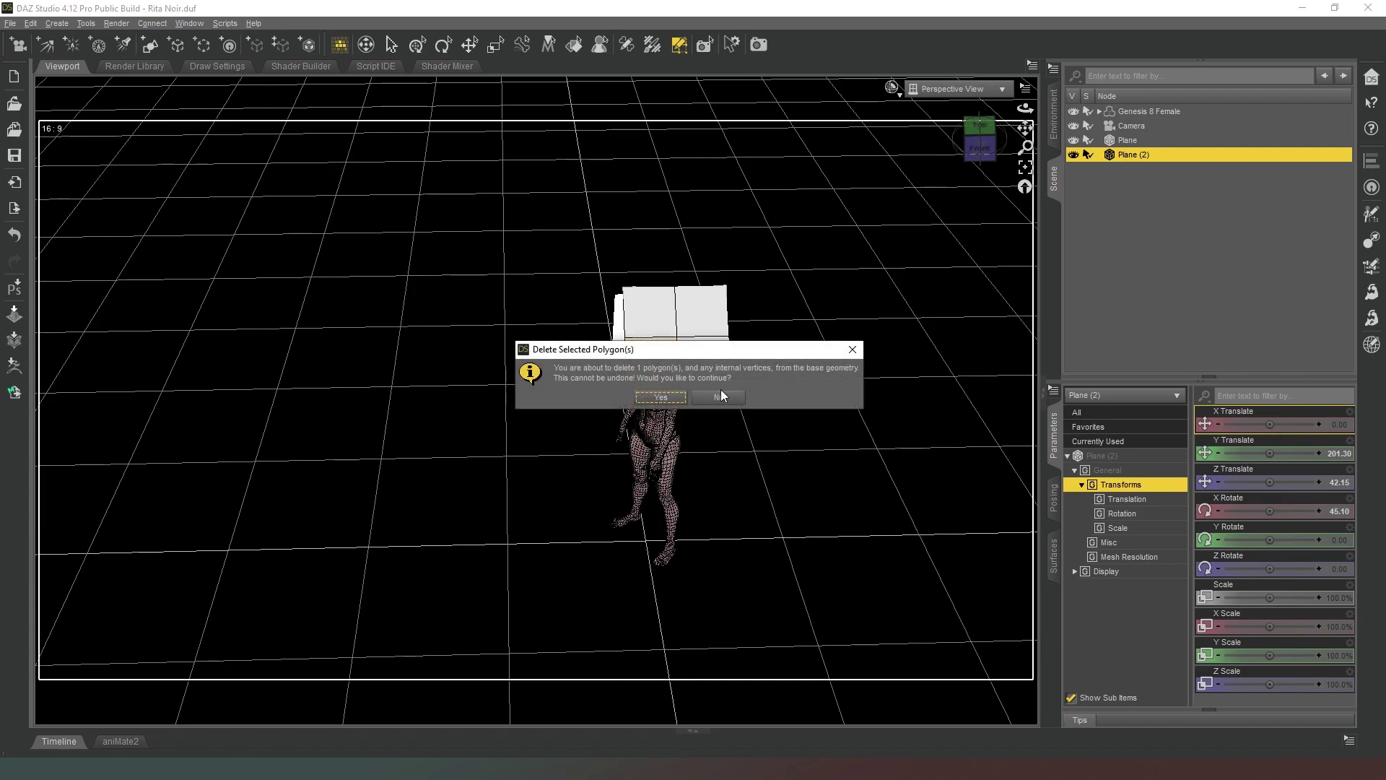
left_click(671, 394)
Turn the cut plane to a Y Rotate of -24 and move it forward to about X -0.49, Z 50.72.
mouse_move(979, 139)
left_mouse_down()
mouse_move(938, 137)
mouse_move(953, 87)
mouse_move(1011, 90)
mouse_move(979, 140)
mouse_move(992, 142)
left_mouse_up()
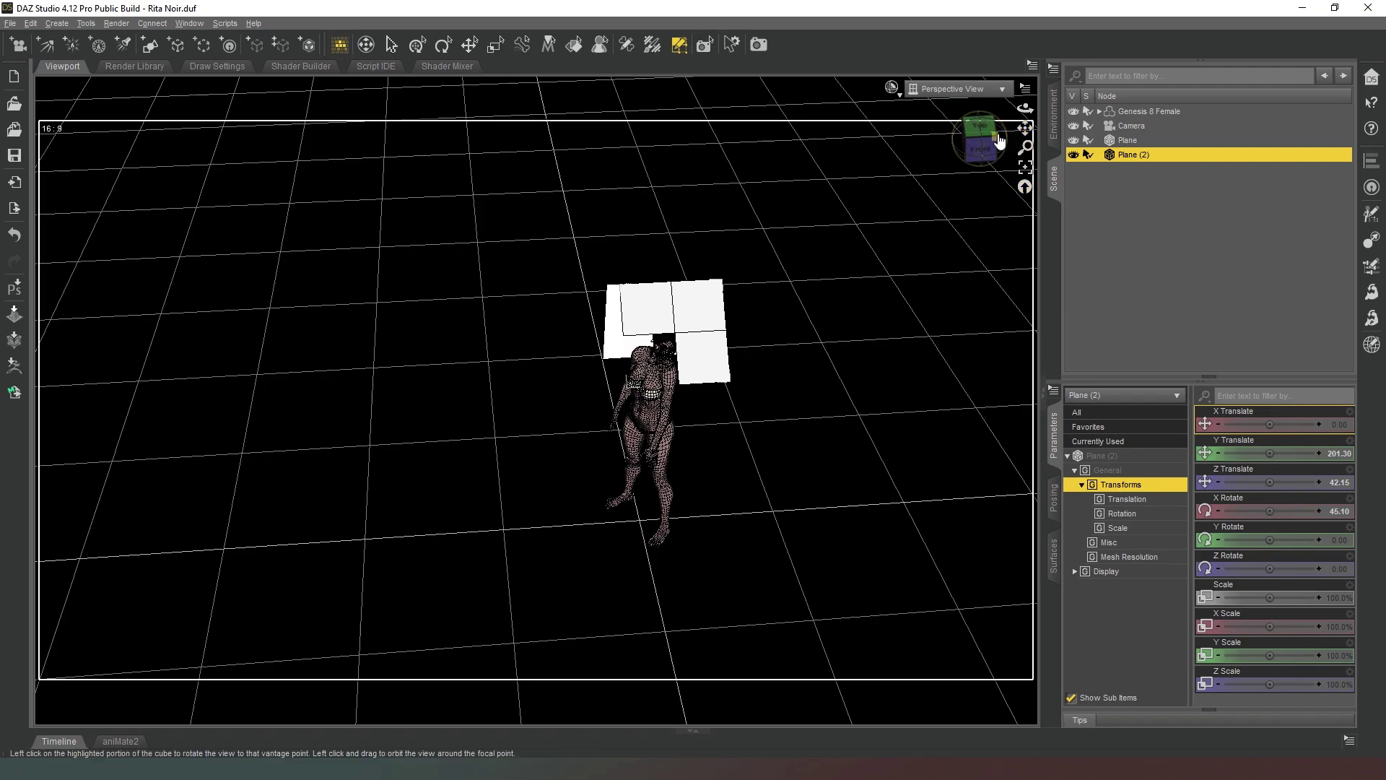
scroll(1002, 133, "up", 4)
left_click_drag(1025, 128, 970, 122)
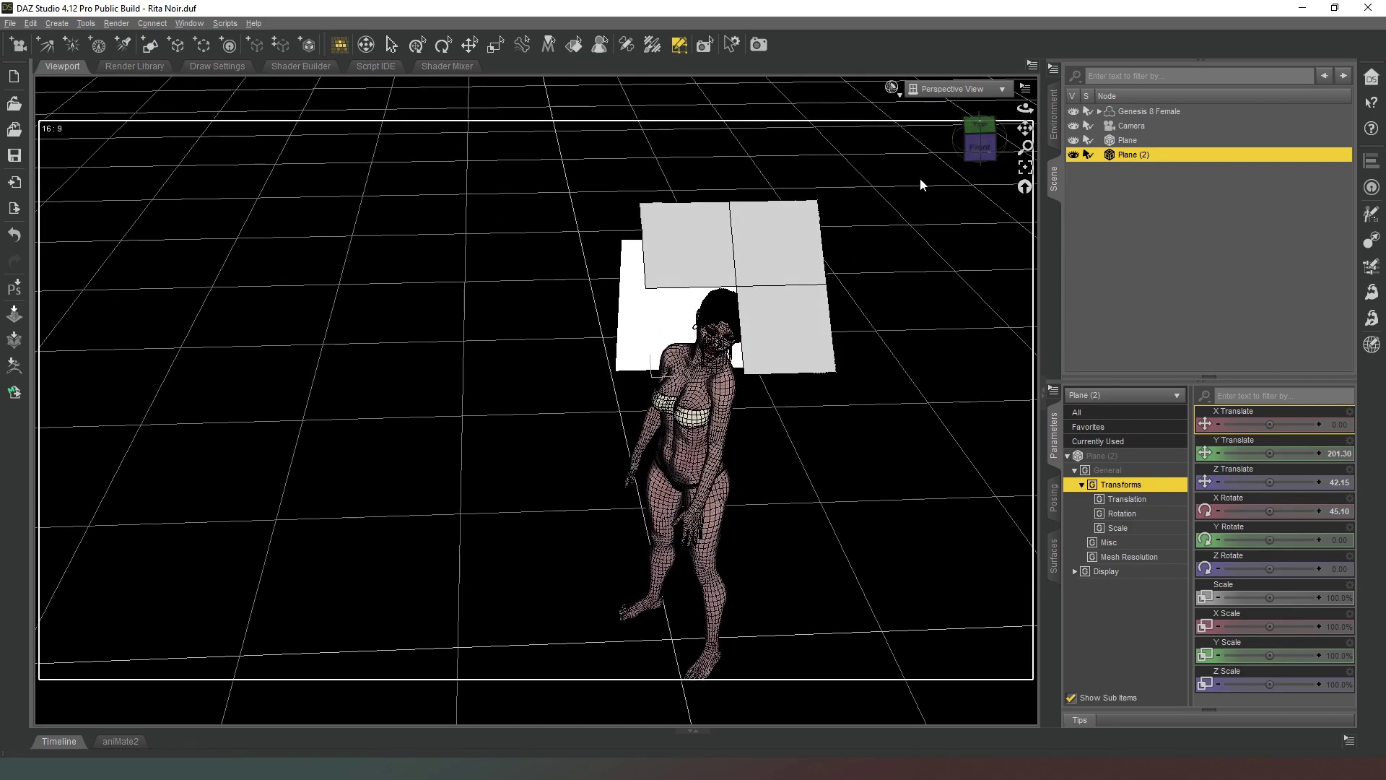
scroll(921, 179, "up", 4)
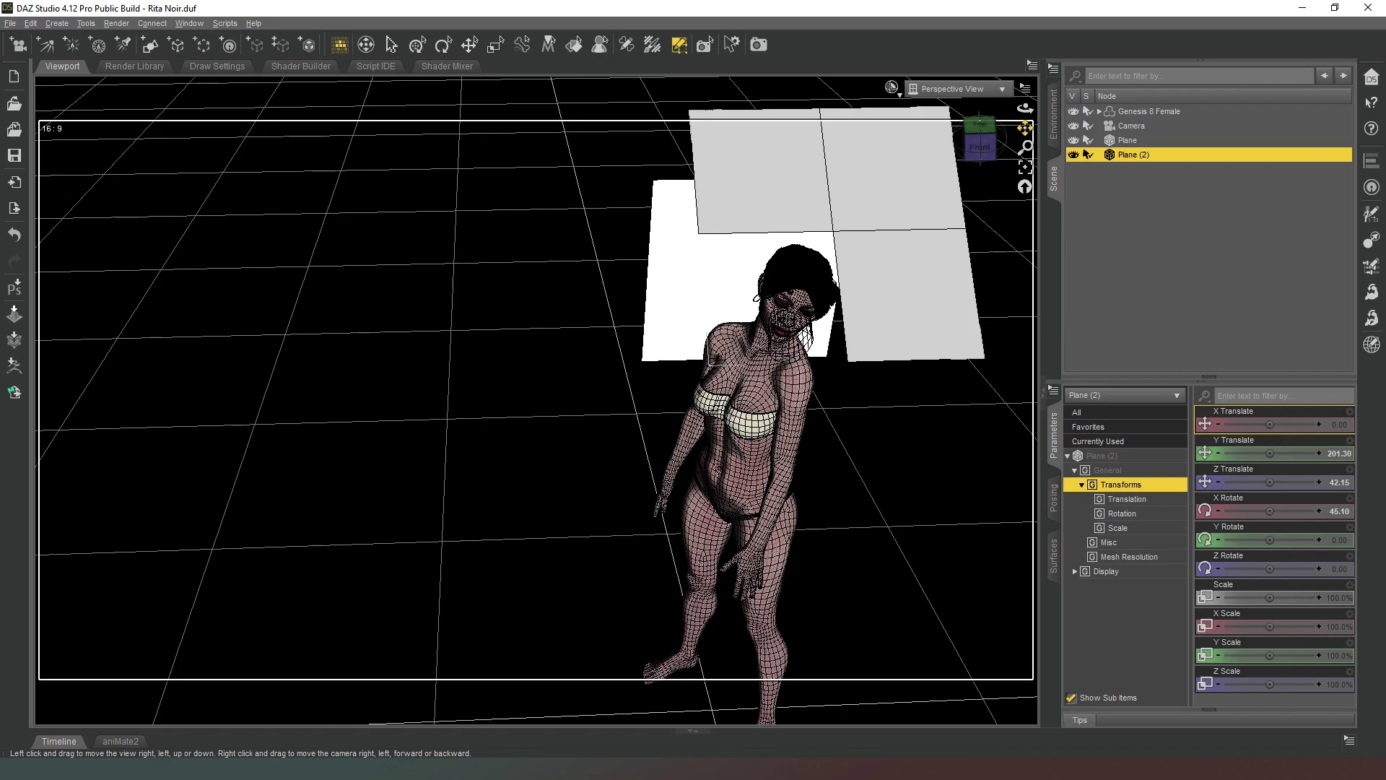
mouse_move(1024, 129)
left_mouse_down()
mouse_move(989, 153)
mouse_move(1035, 112)
left_mouse_up()
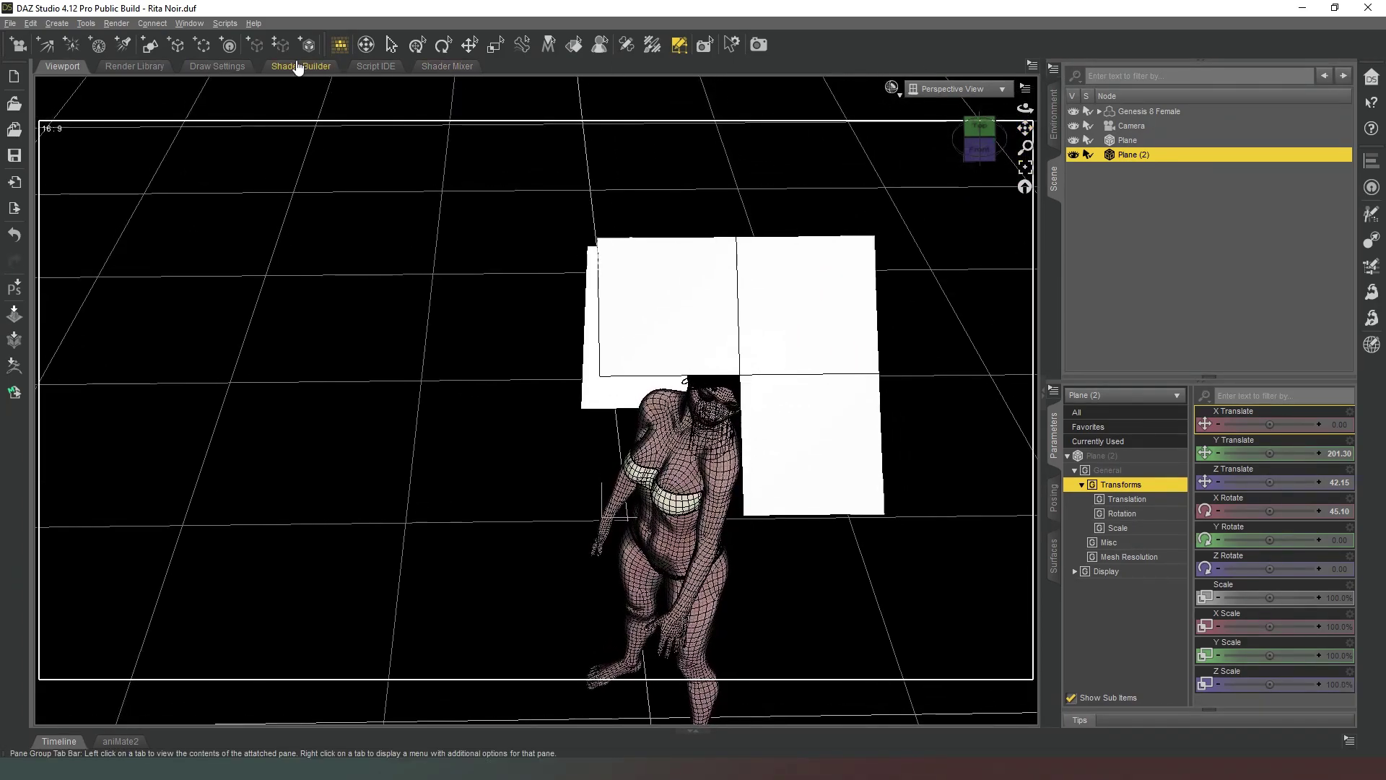
left_click(470, 44)
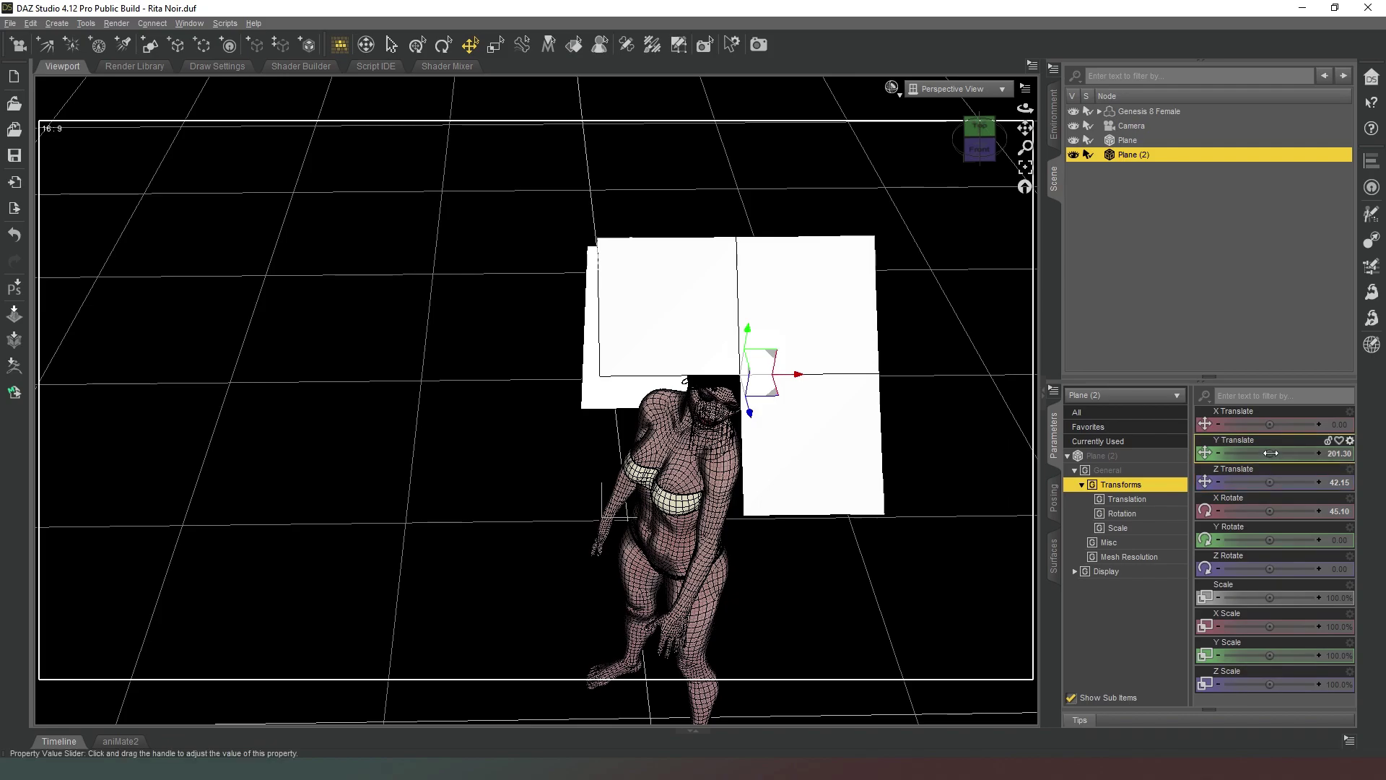
left_click_drag(1270, 540, 1227, 540)
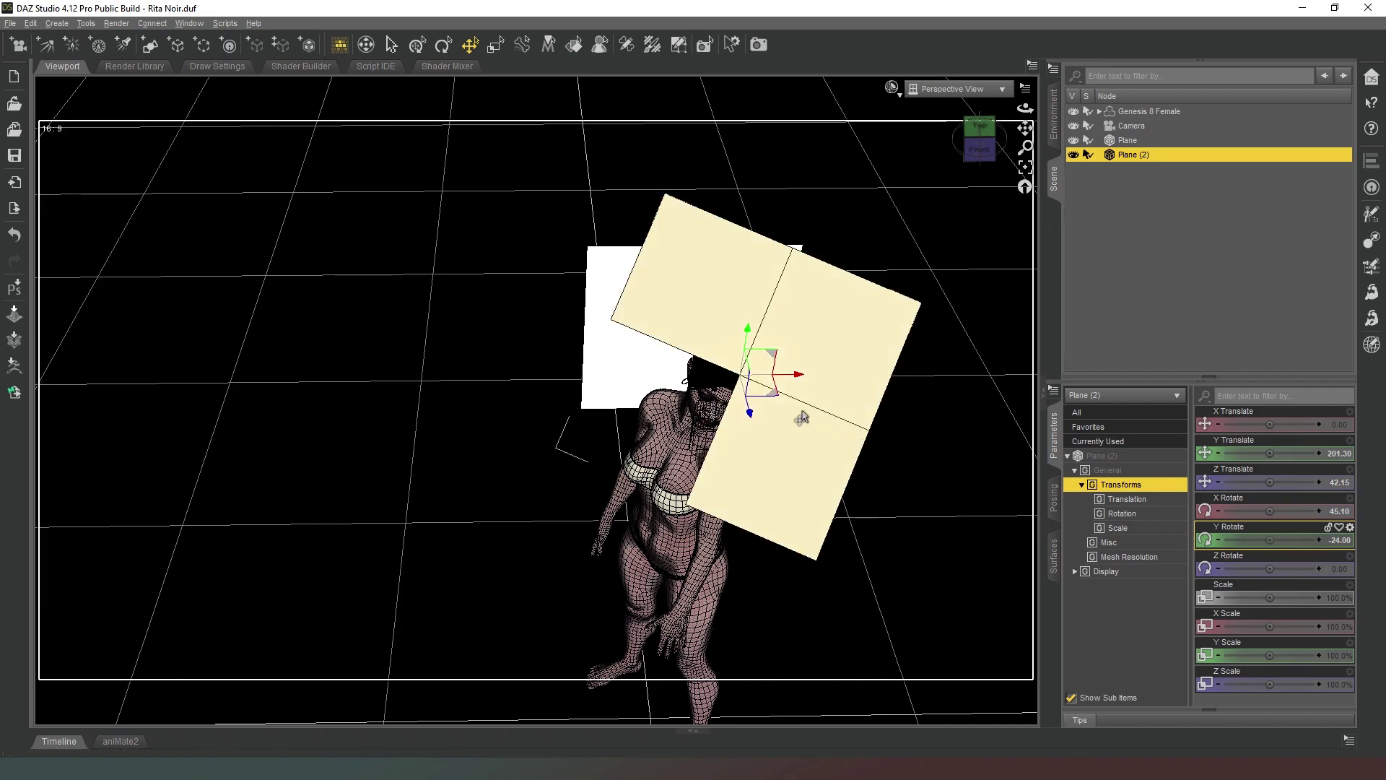
left_click_drag(772, 401, 776, 427)
left_click_drag(989, 143, 1025, 128)
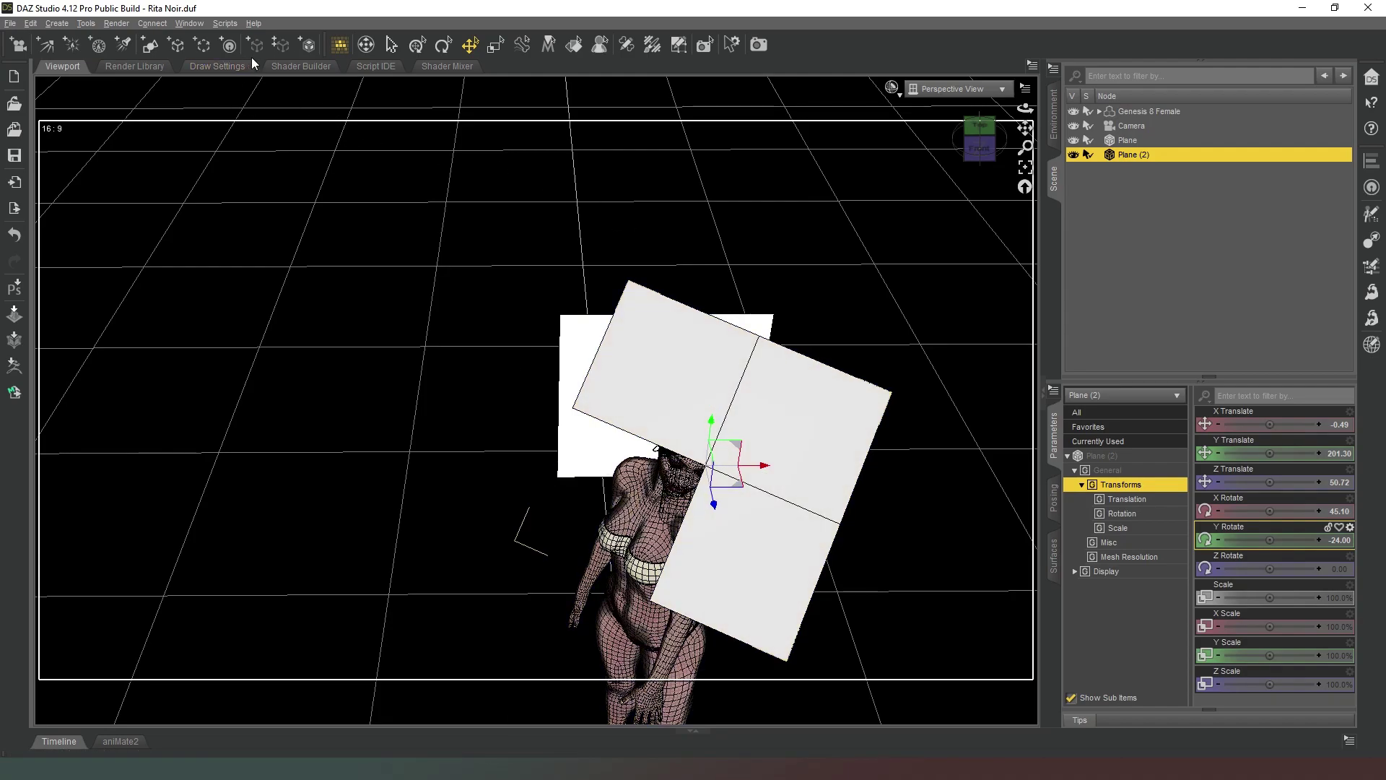
Create a Null that takes the active Perspective View's transforms.
left_click(177, 48)
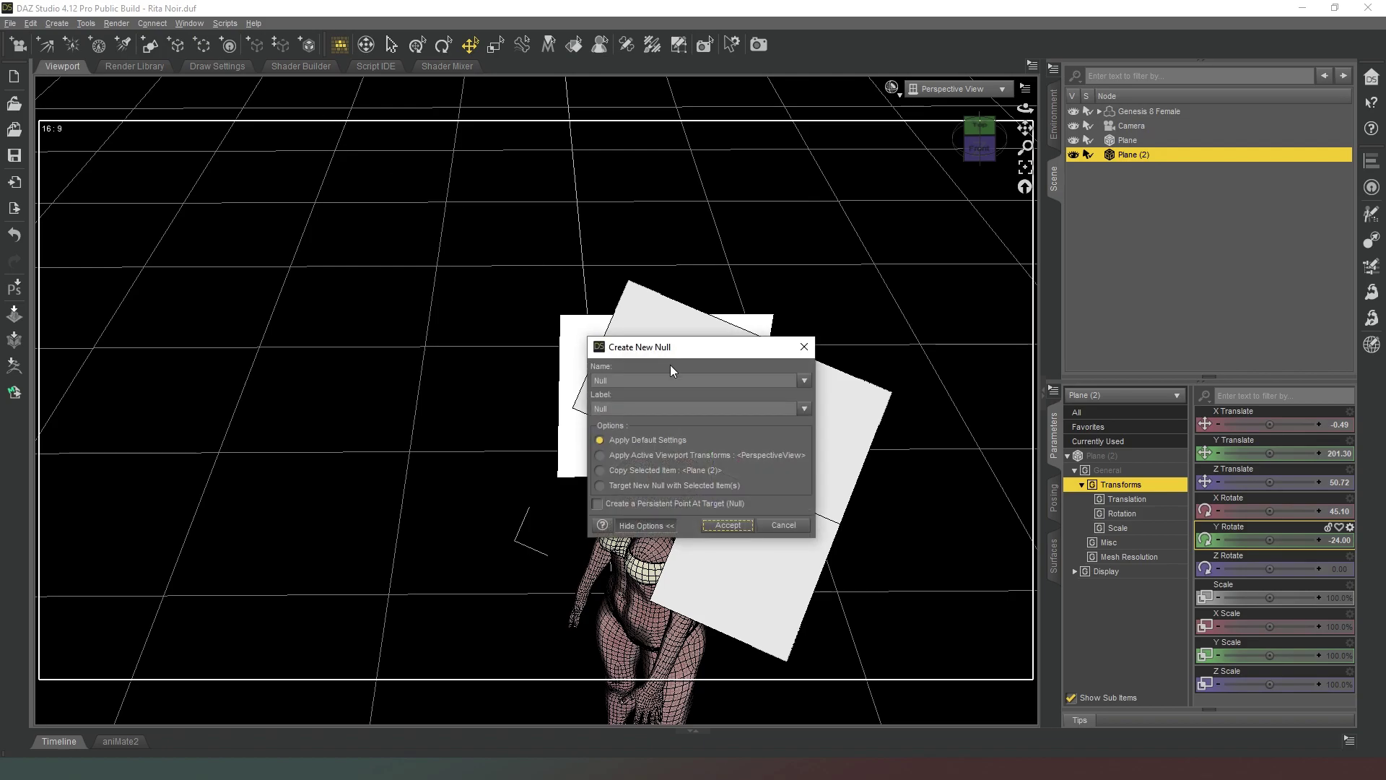
left_click(664, 446)
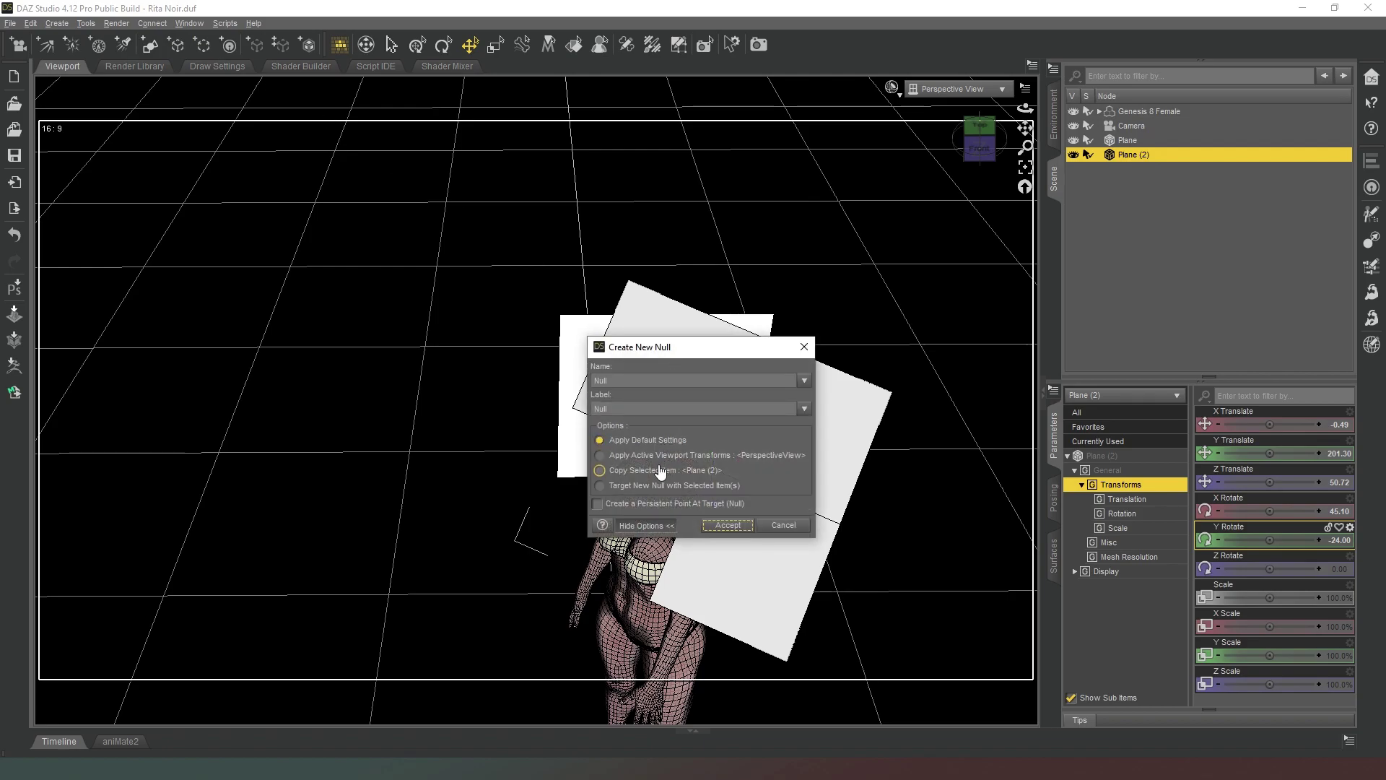
left_click(619, 458)
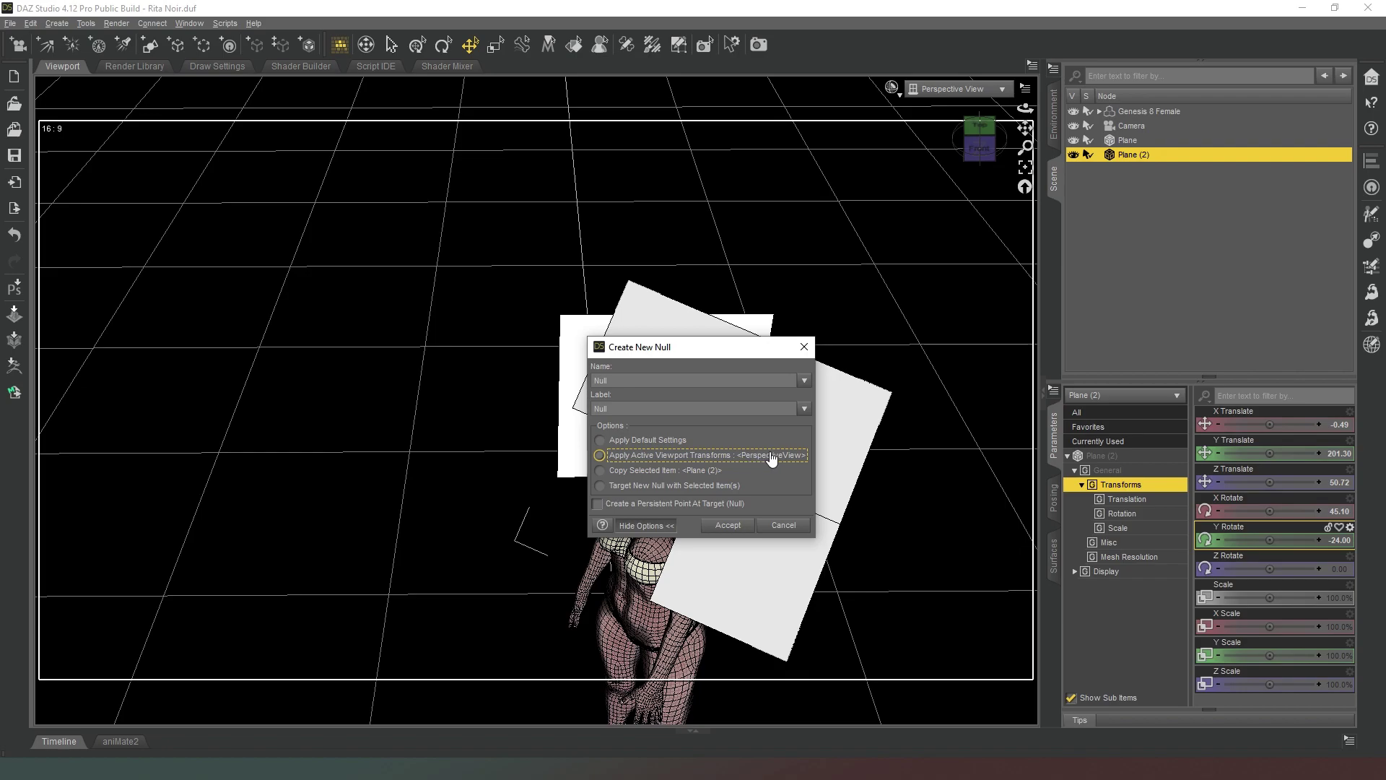
left_click(728, 526)
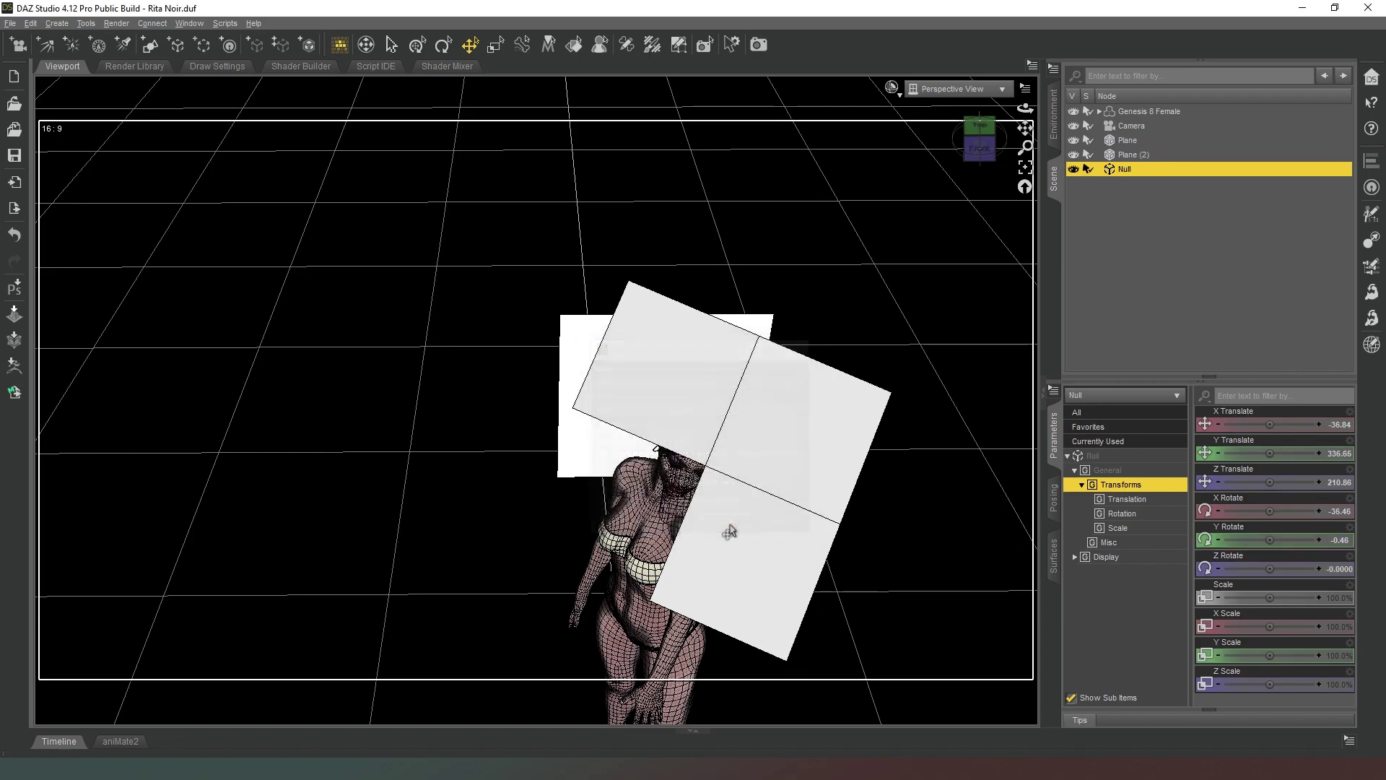
Create a third Plane primitive at the world center, 0.1 m in size with 2 divisions.
left_click_drag(980, 148, 801, 239)
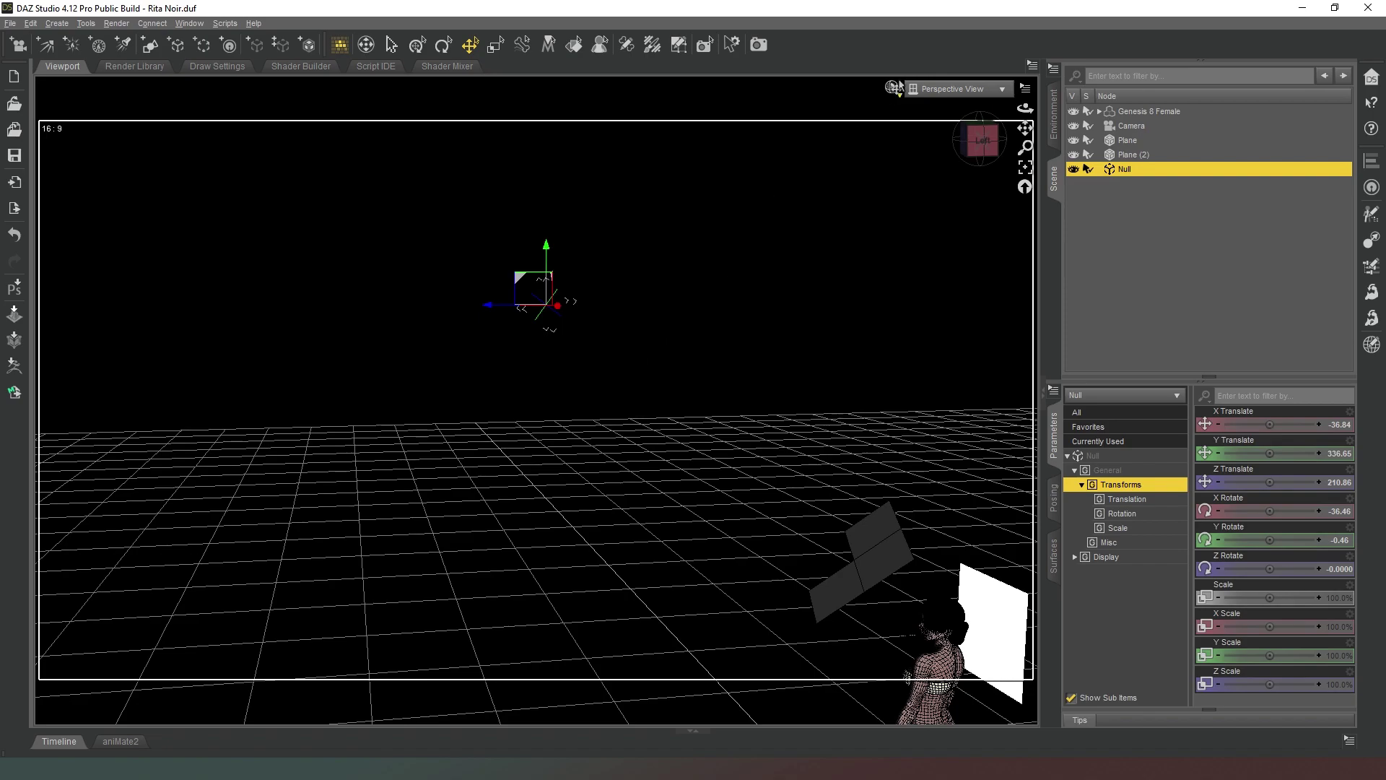
left_click_drag(1025, 129, 844, 8)
left_click_drag(909, 72, 896, 275)
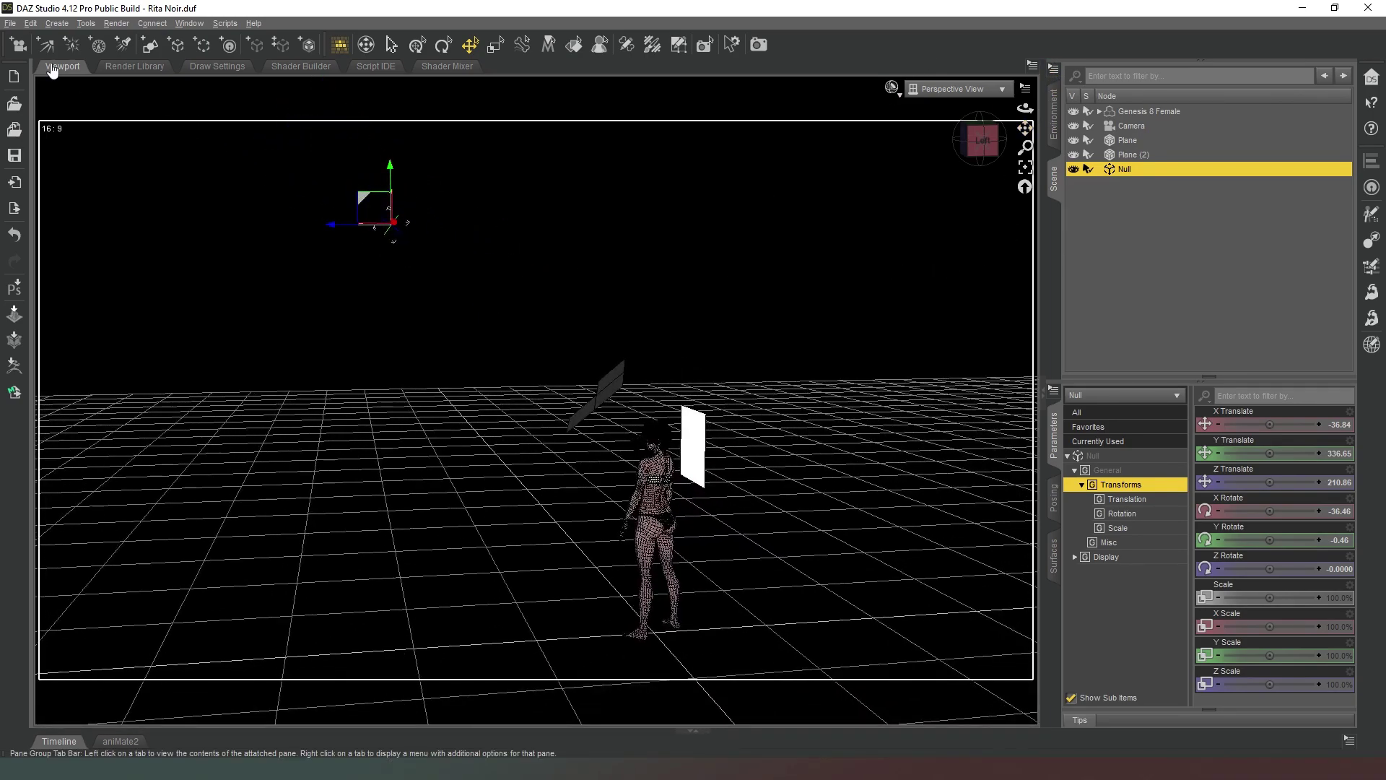
left_click(150, 51)
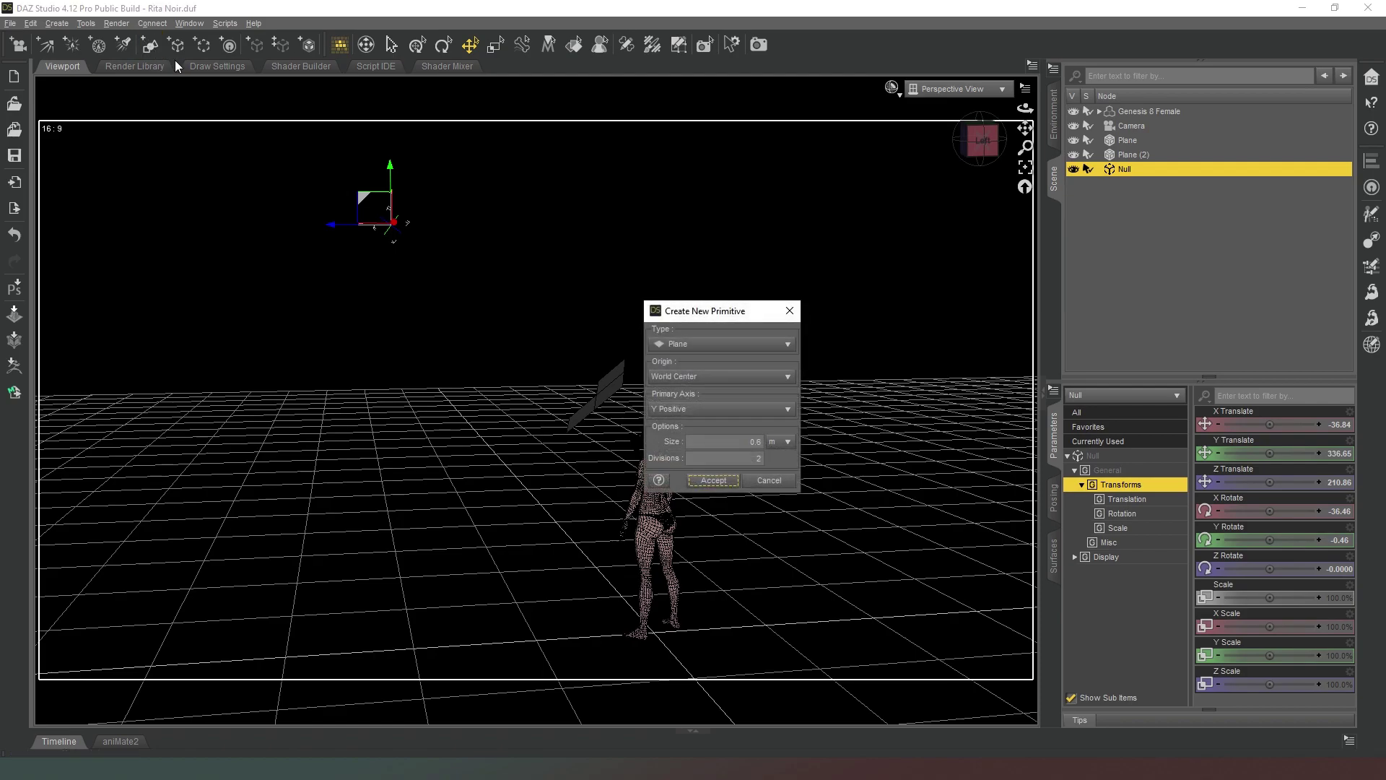
left_click_drag(755, 441, 763, 443)
type("1")
left_click(729, 481)
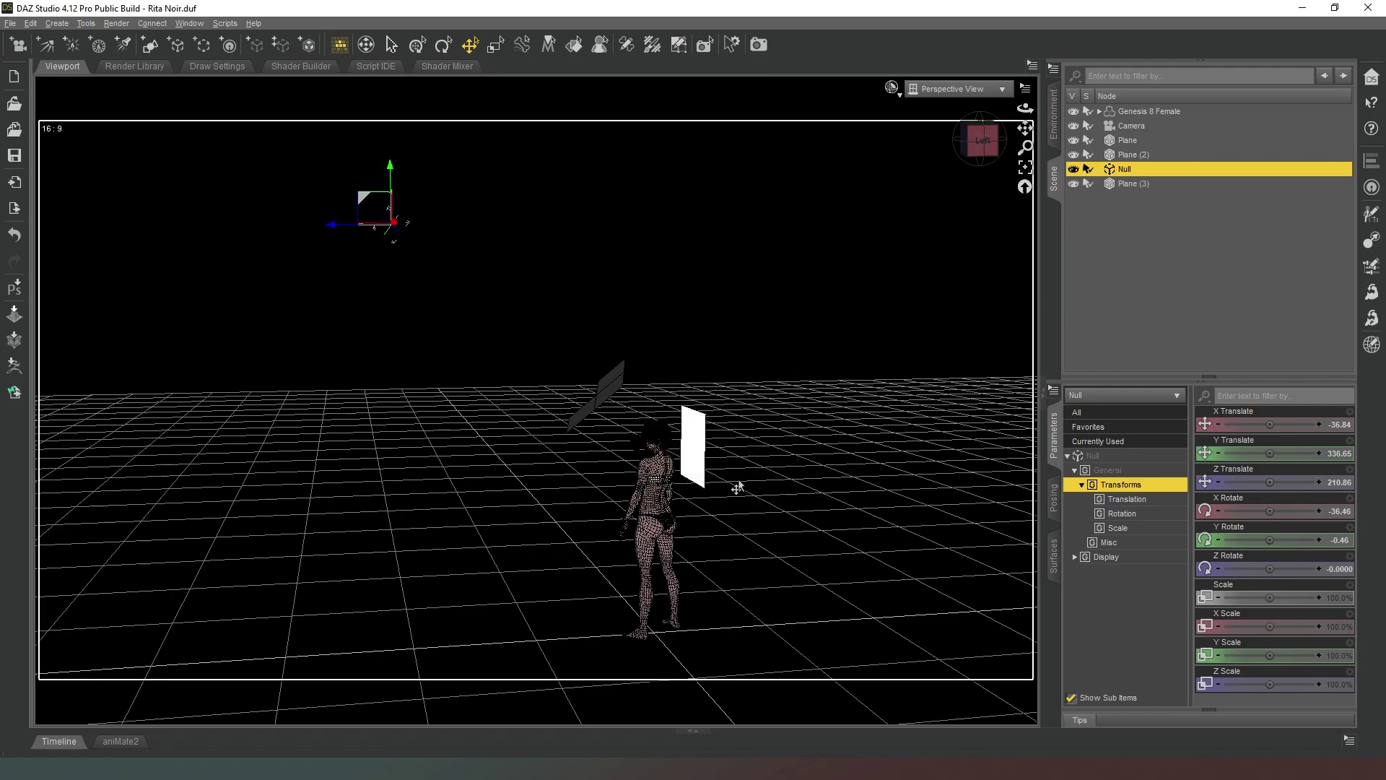
Give the third plane the transforms of the Null by pasting them onto it.
left_click(1138, 185)
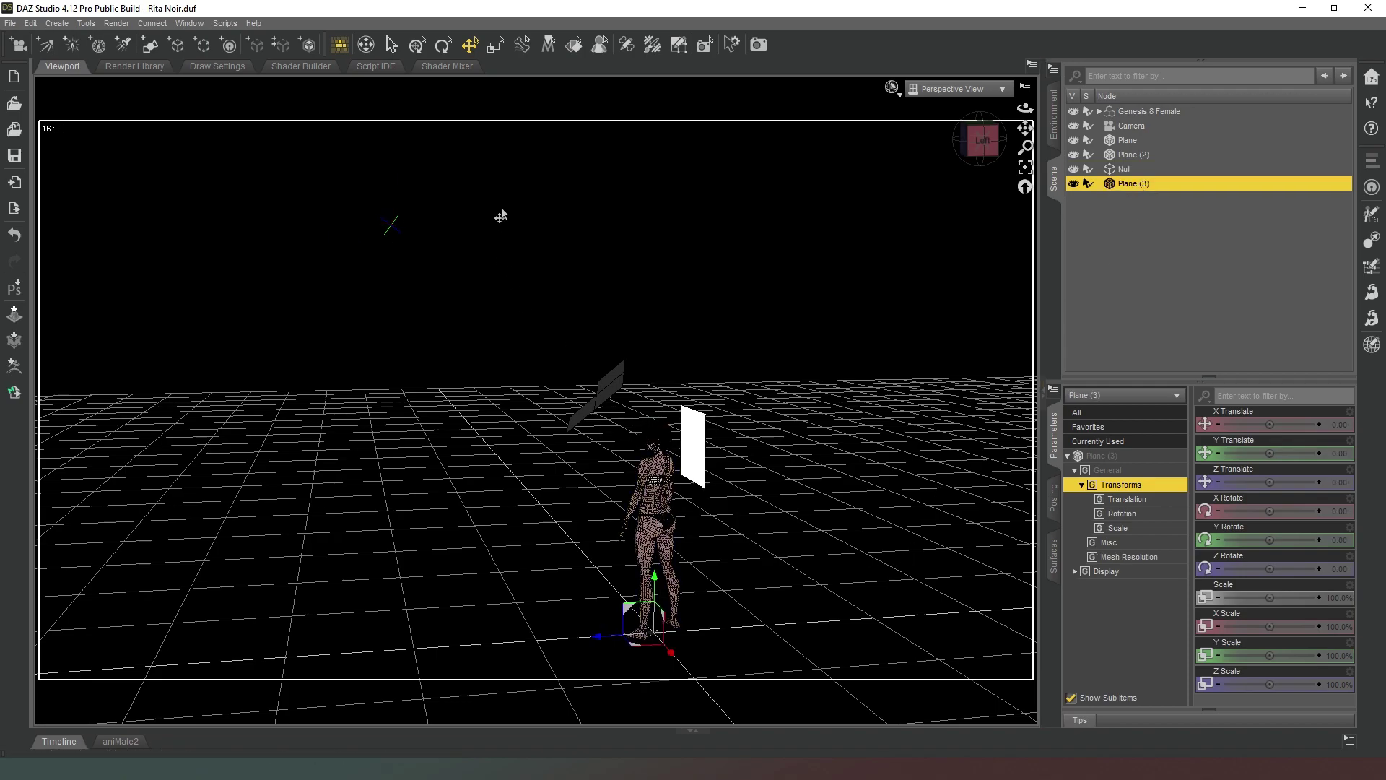
left_click(1132, 167)
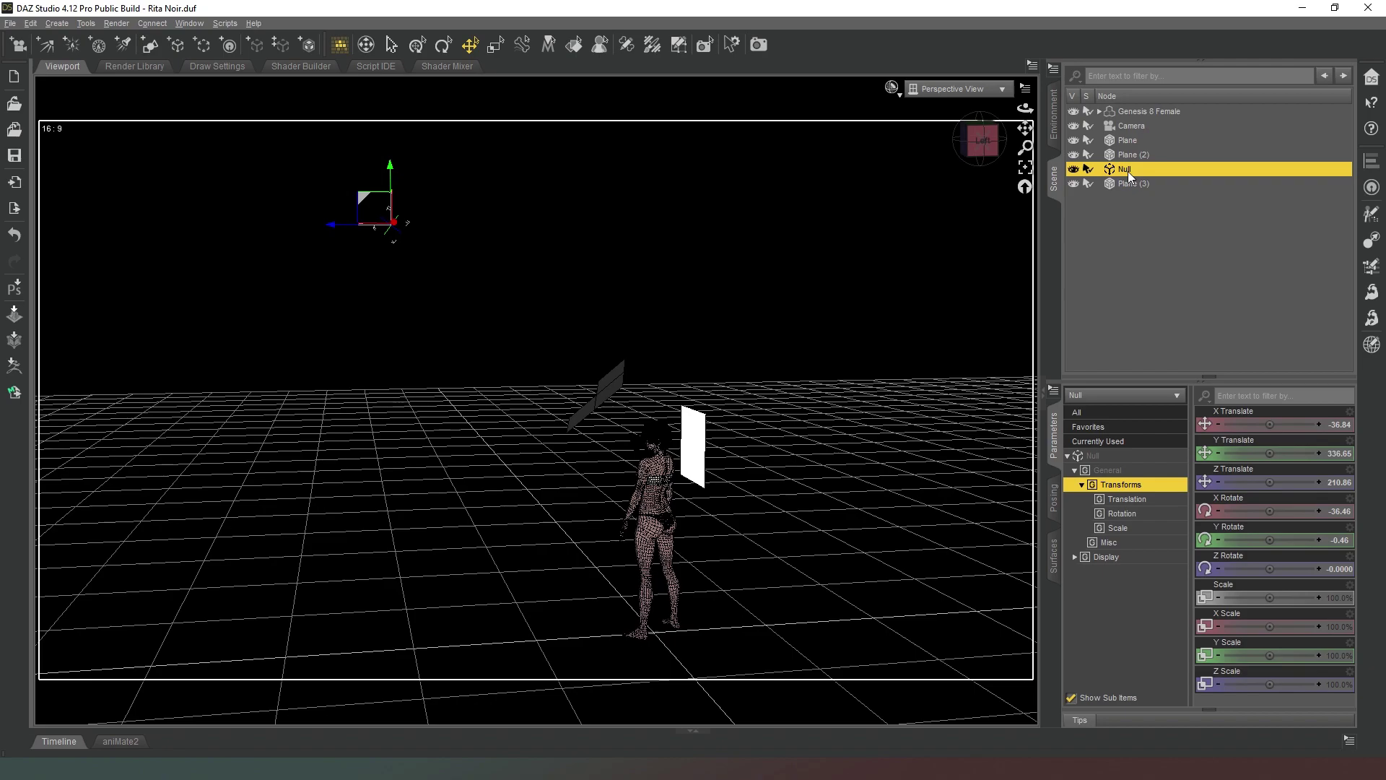
left_click(1136, 185)
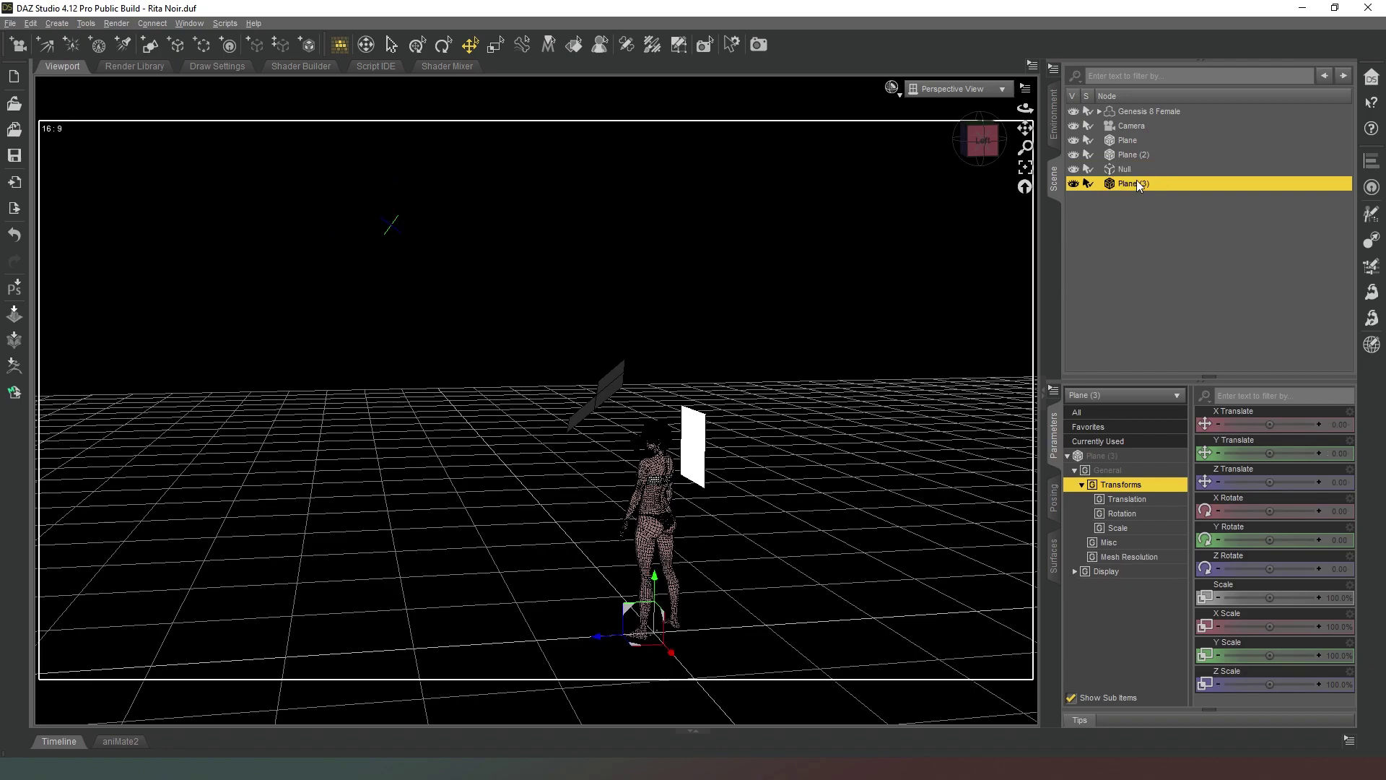
key("ctrl+v")
Tilt the third plane to an X Rotate of about -125.11 so its face points toward the figure.
mouse_move(982, 141)
left_mouse_down()
mouse_move(999, 169)
mouse_move(1051, 138)
mouse_move(1042, 164)
mouse_move(970, 142)
mouse_move(966, 120)
mouse_move(994, 155)
left_mouse_up()
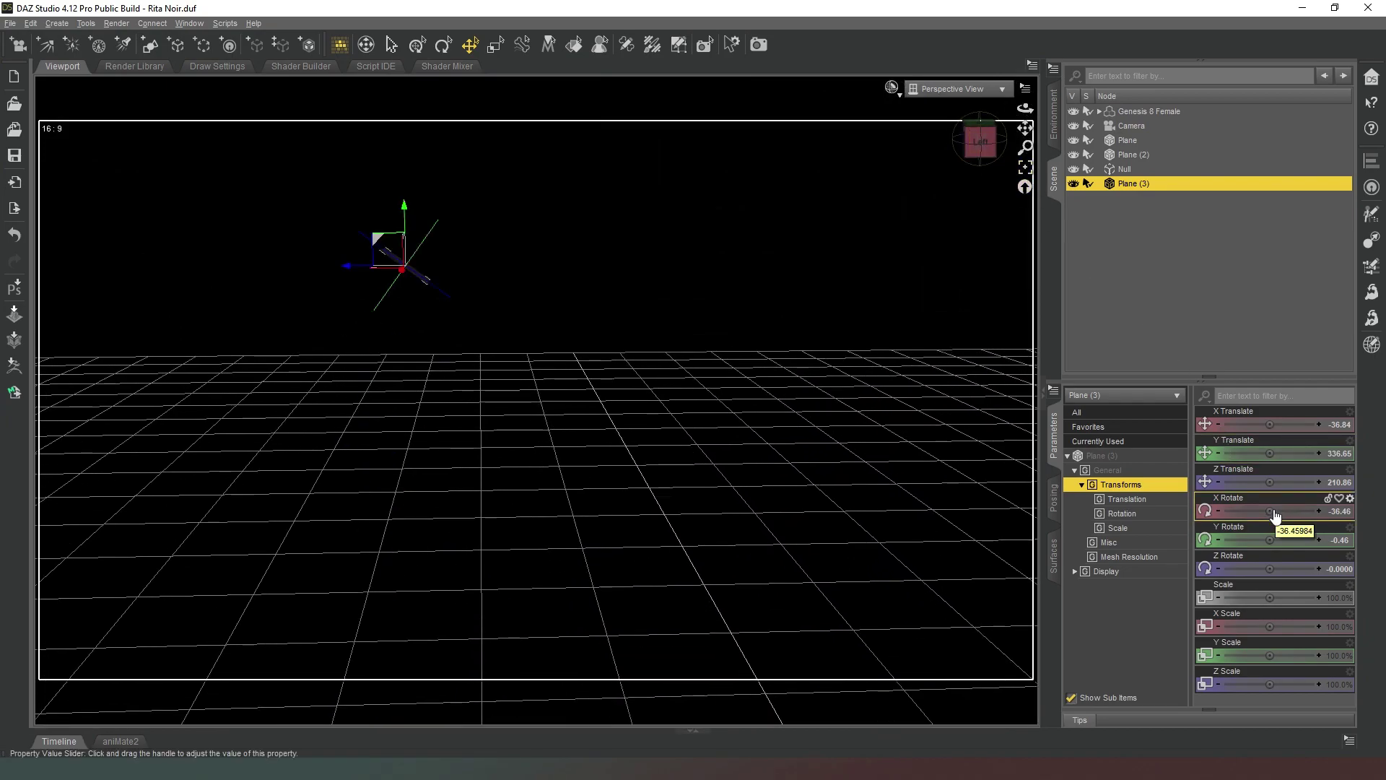
left_click_drag(1275, 515, 1263, 515)
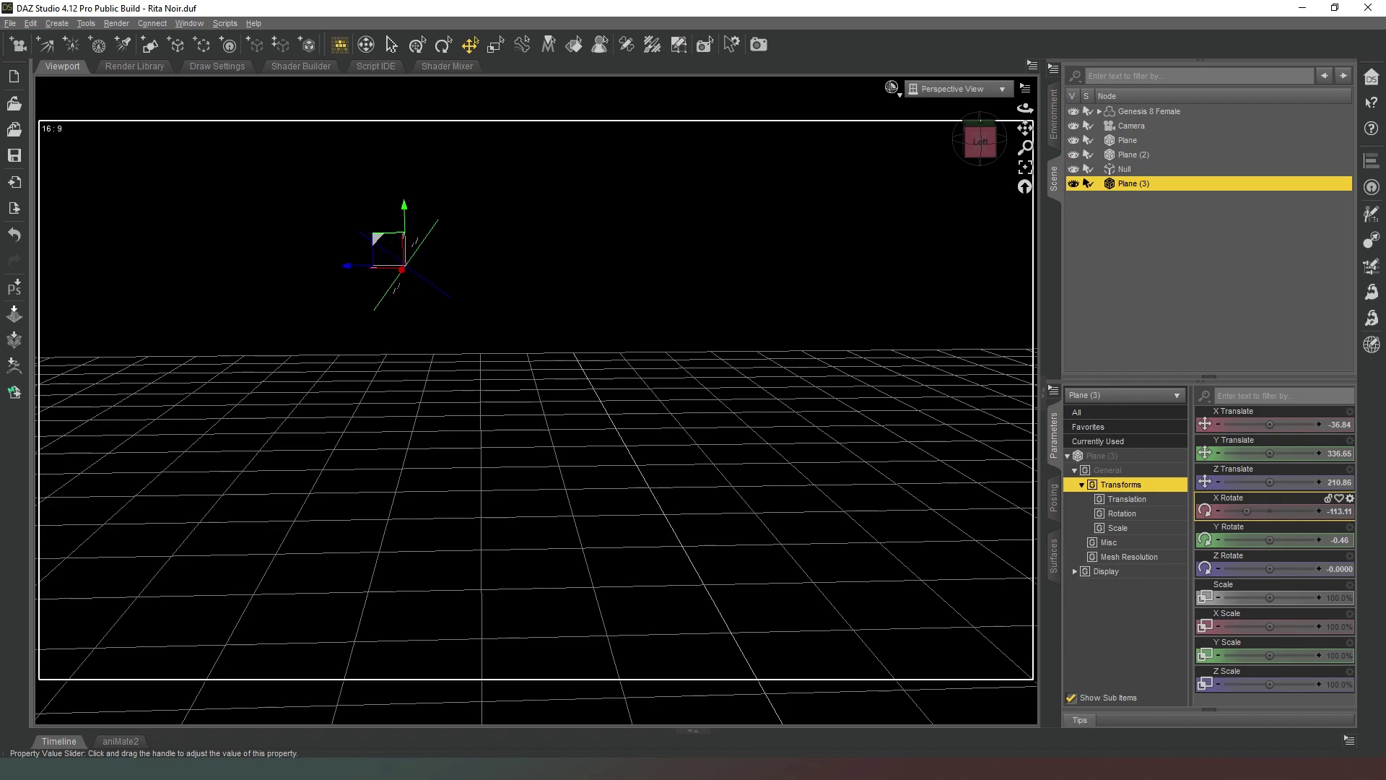
left_click(981, 161)
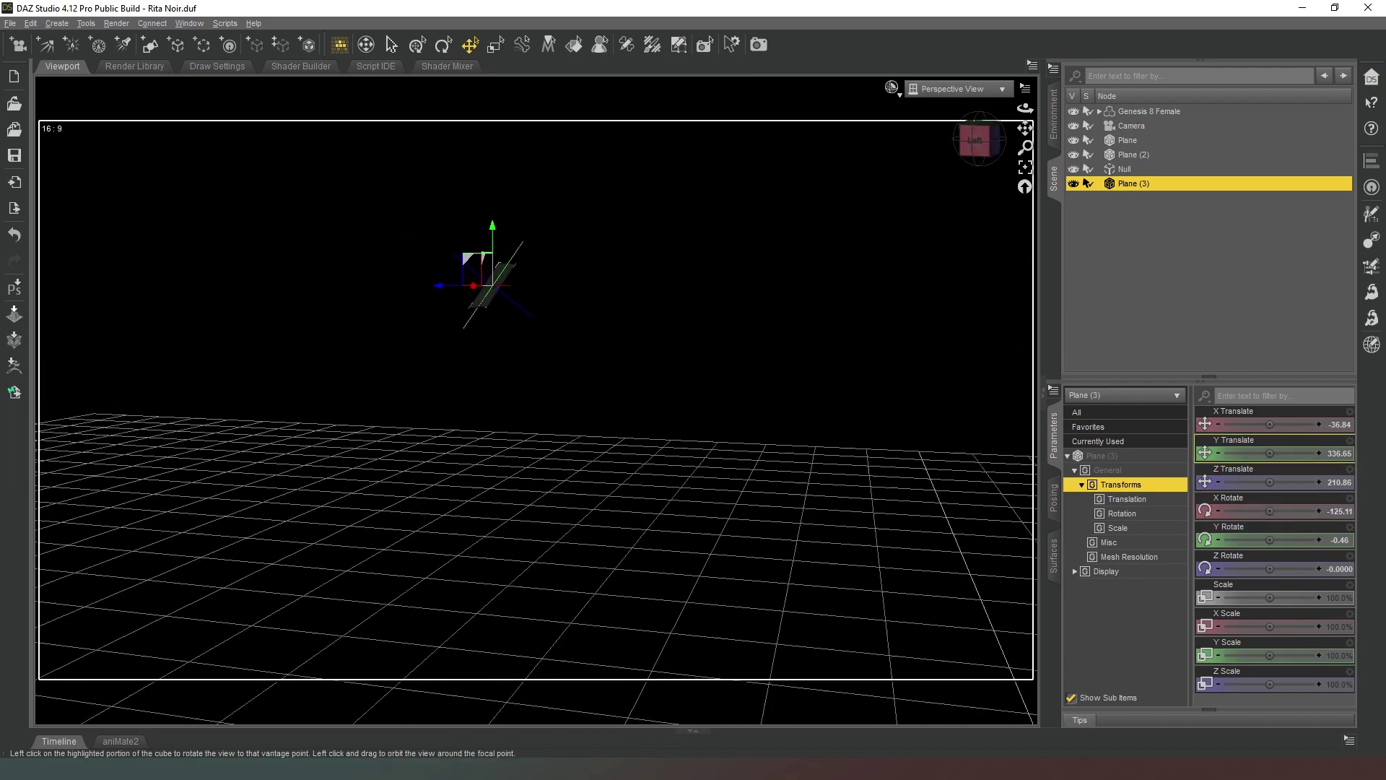
mouse_move(981, 141)
left_mouse_down()
mouse_move(963, 160)
mouse_move(978, 164)
left_mouse_up()
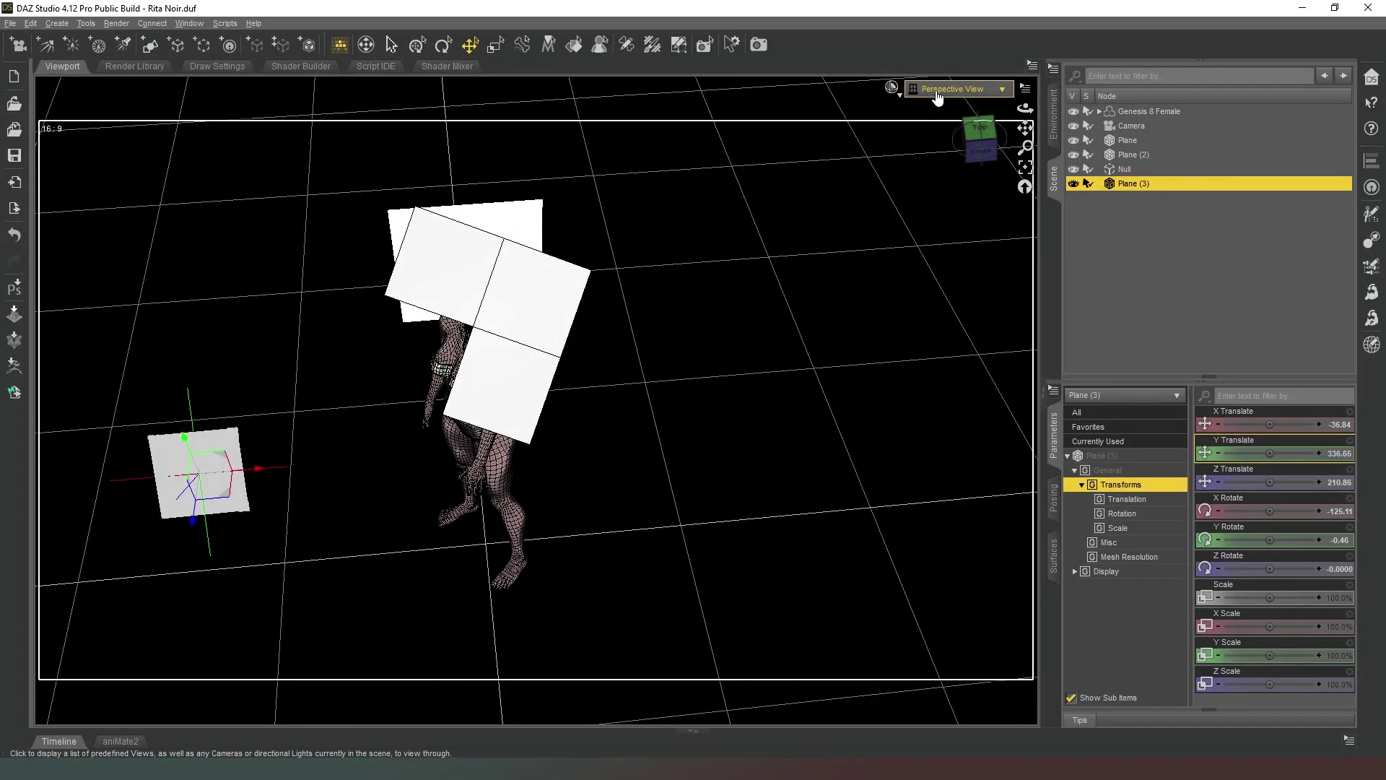
Move the cut second plane out of the Camera view, to about Y Translate 211.16 and Z Translate 59.08.
left_click(937, 93)
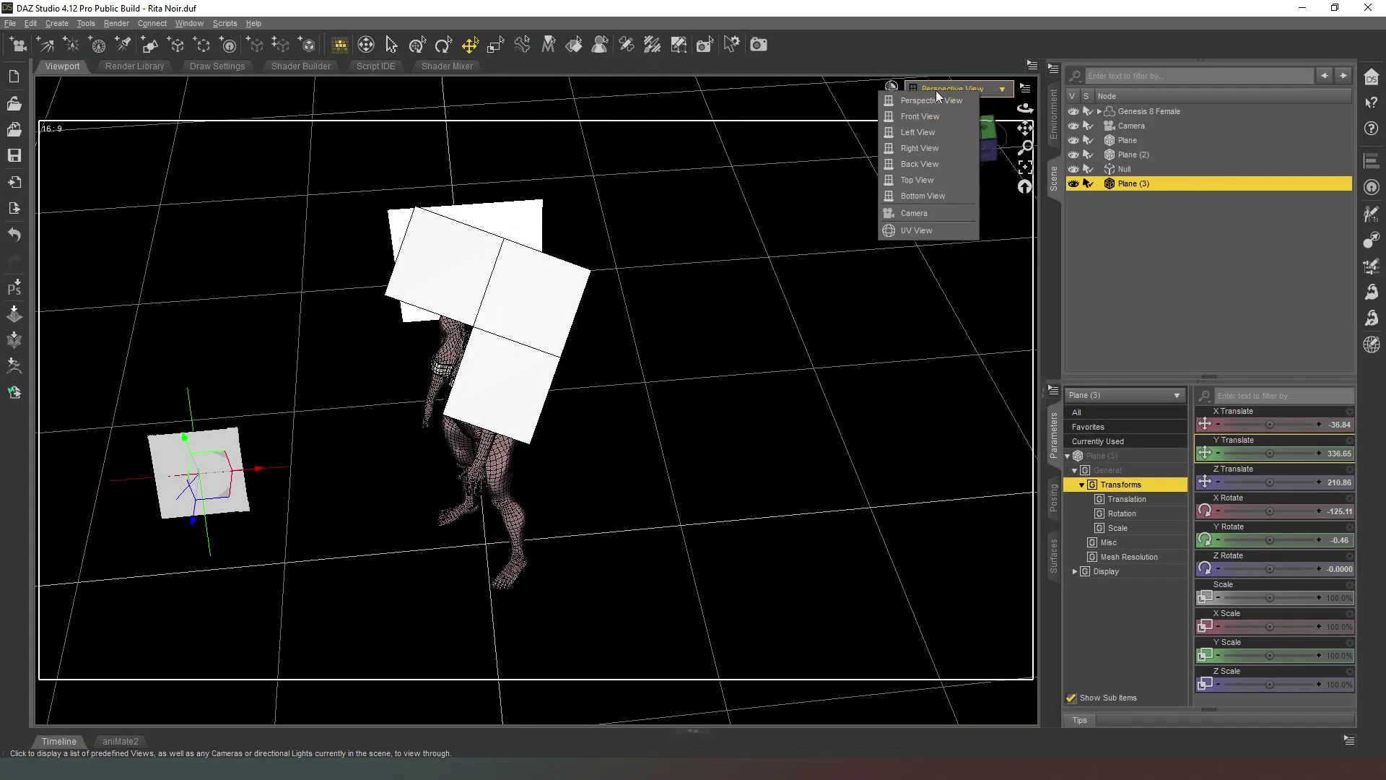
left_click(945, 214)
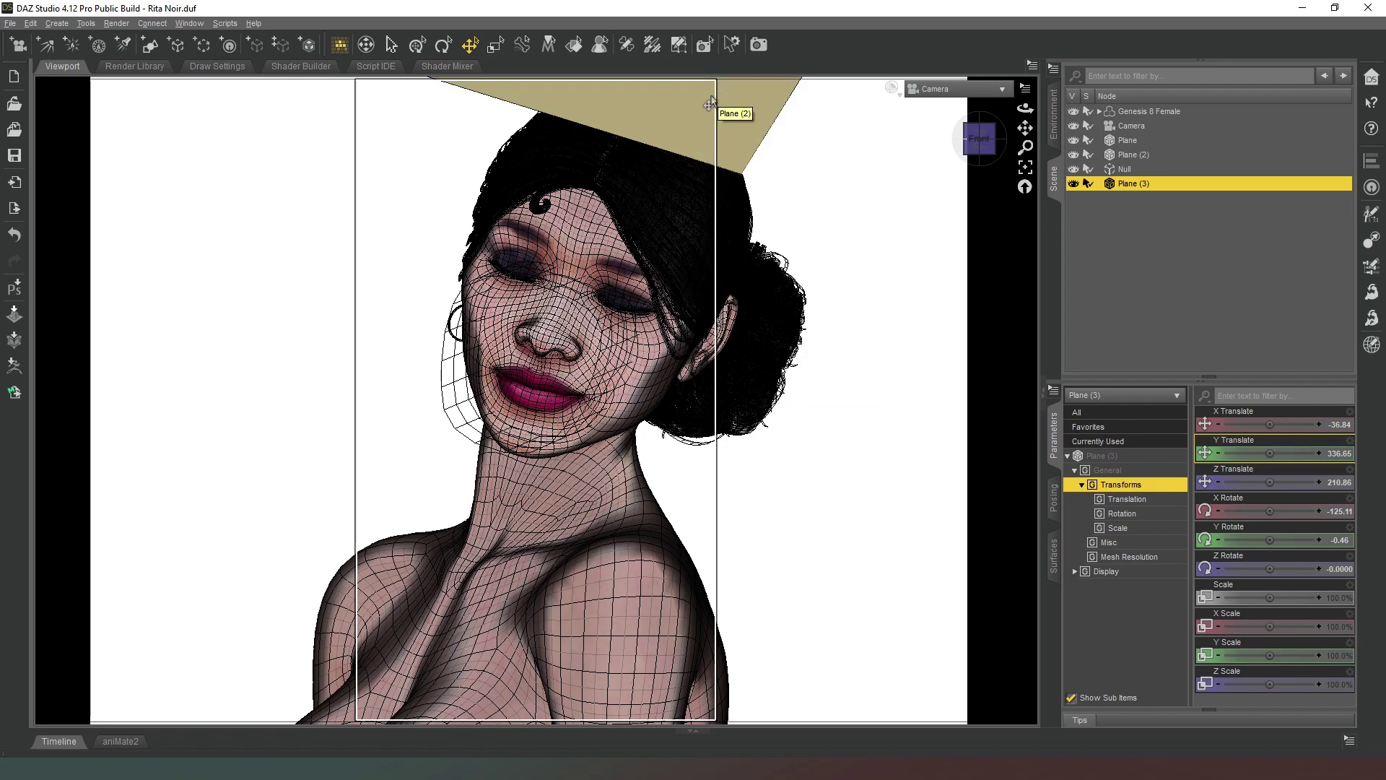
left_click(946, 93)
left_click(950, 101)
middle_click_drag(980, 128, 986, 131)
left_click_drag(979, 129, 983, 137)
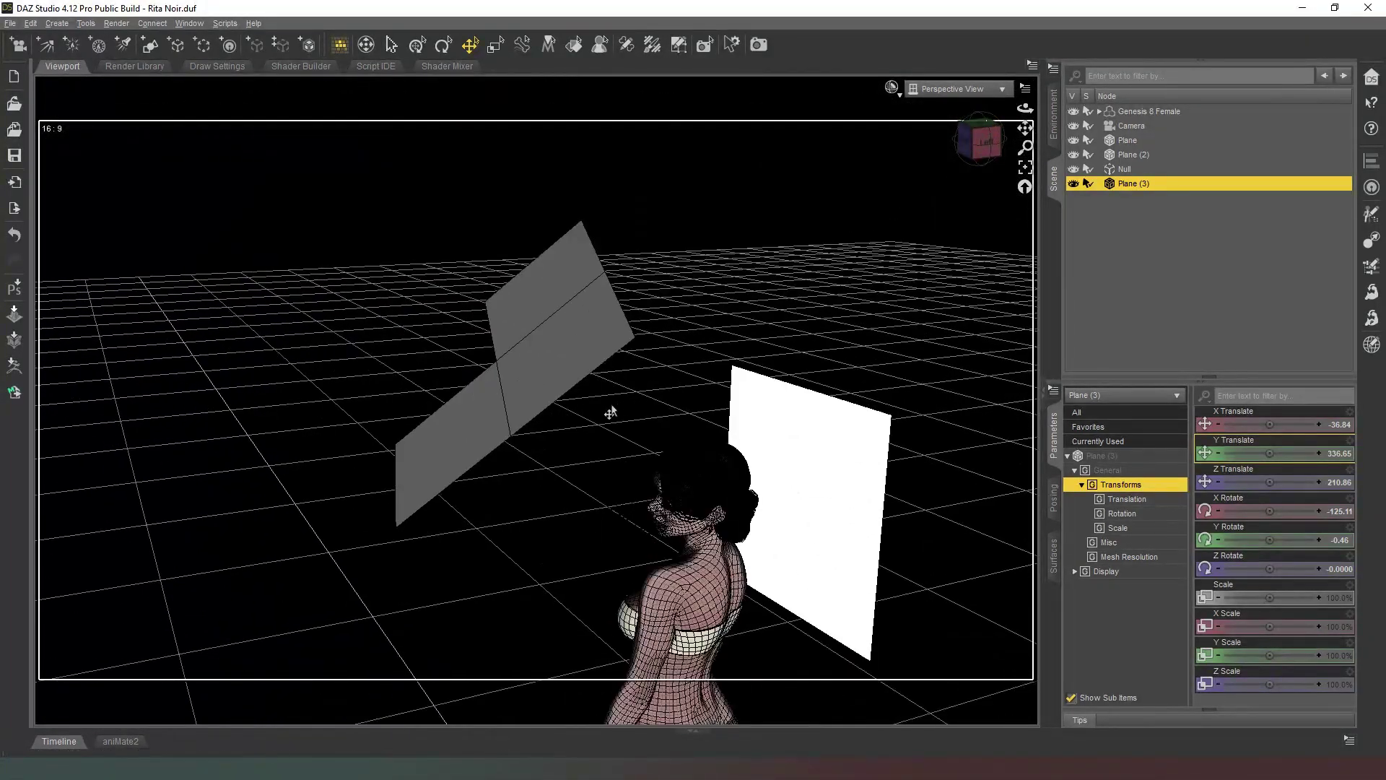
left_click(563, 357)
left_click_drag(470, 340, 431, 295)
left_click(966, 90)
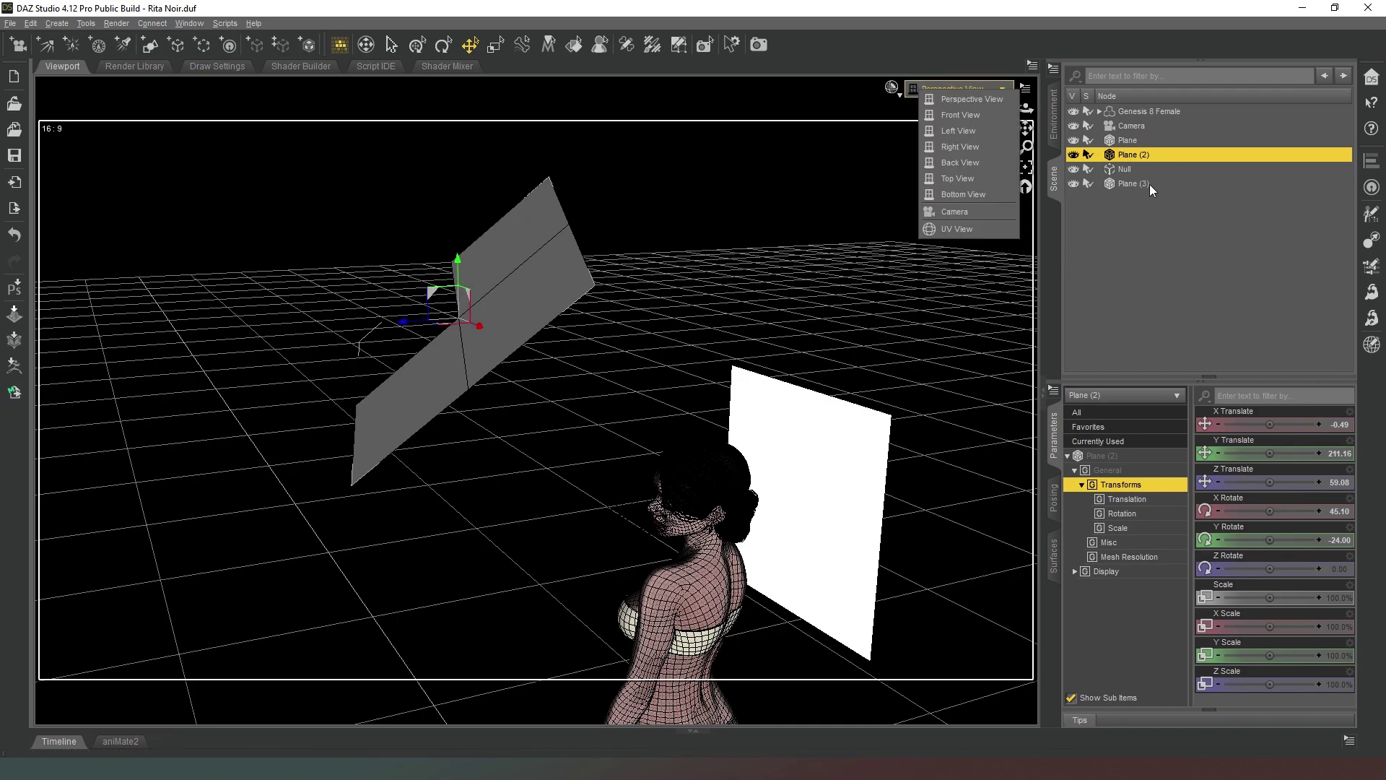
left_click(971, 213)
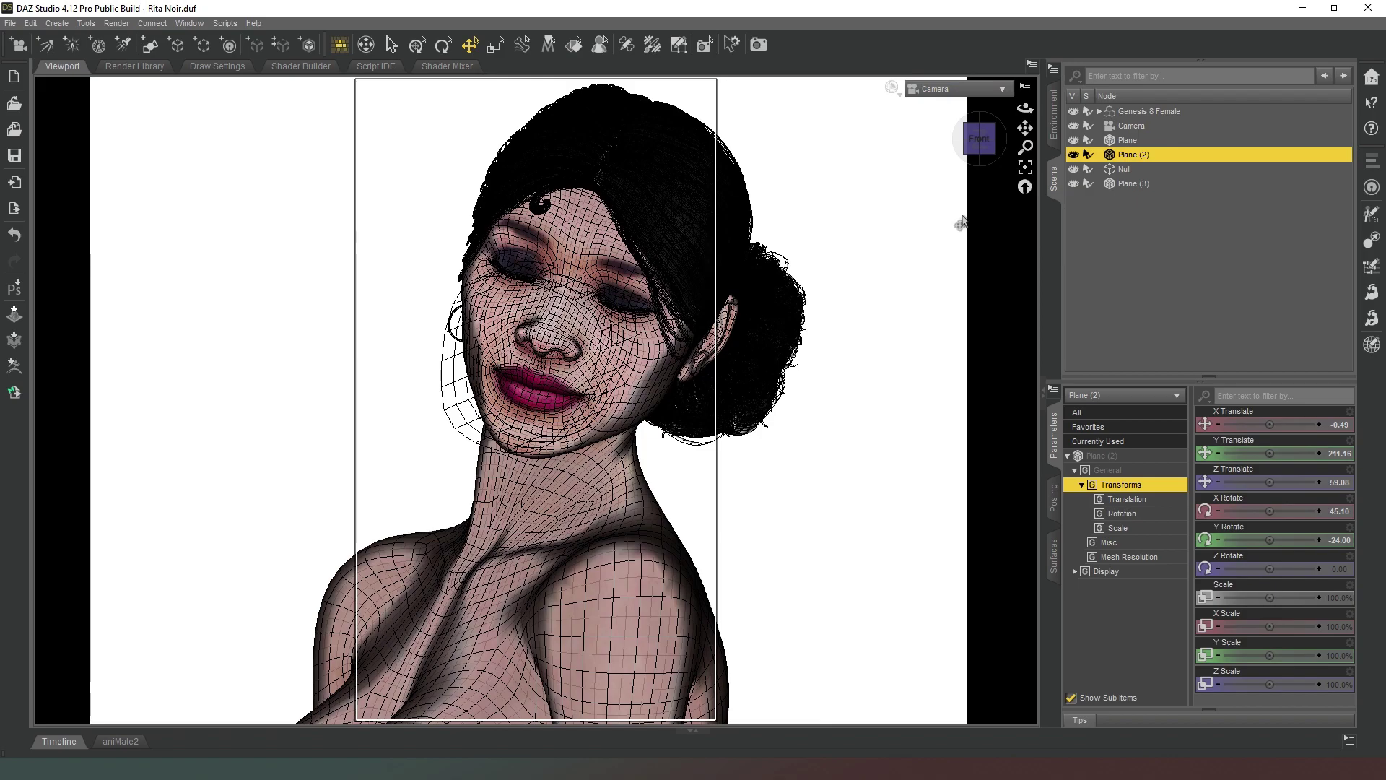
Make the third plane's surface emissive with a white Emission Color of 1.00, 1.00, 1.00.
left_click(1141, 182)
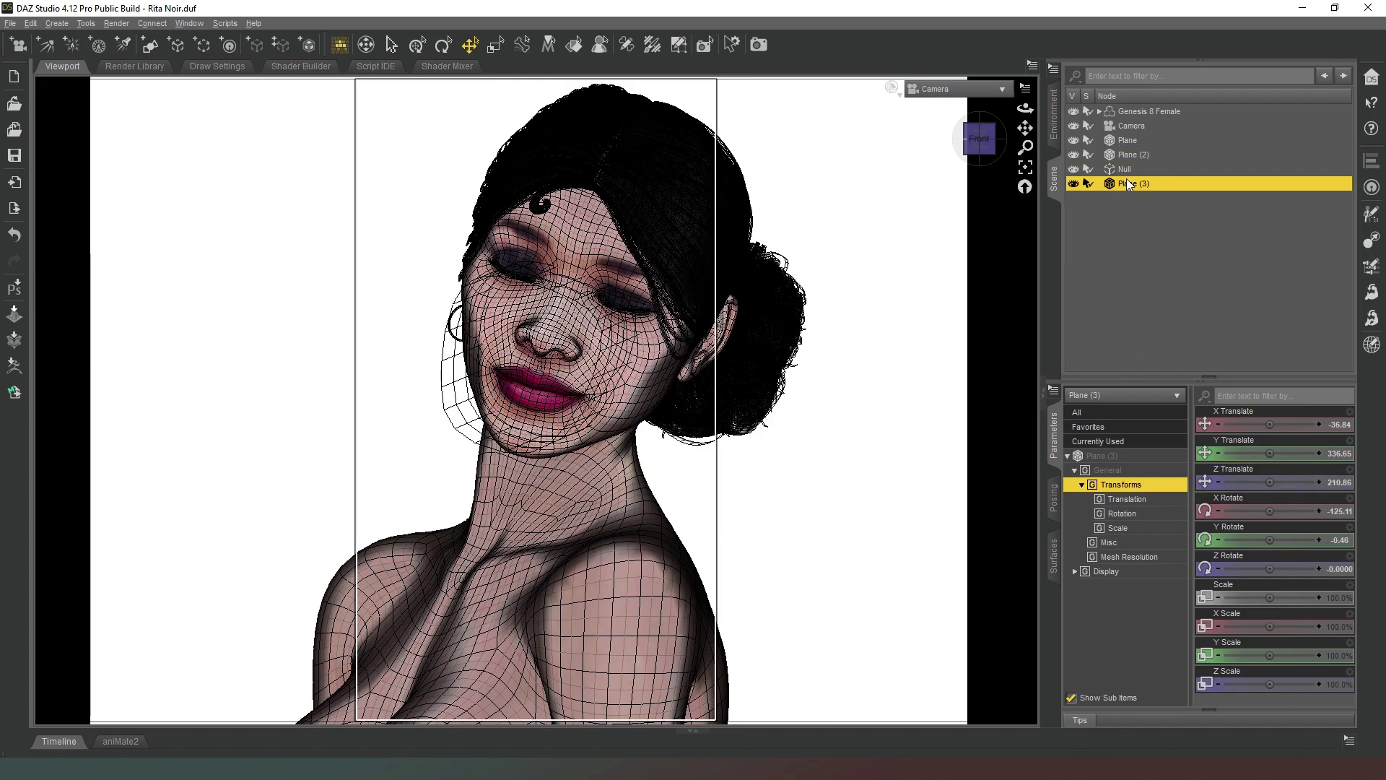
left_click(1055, 559)
left_click(1116, 568)
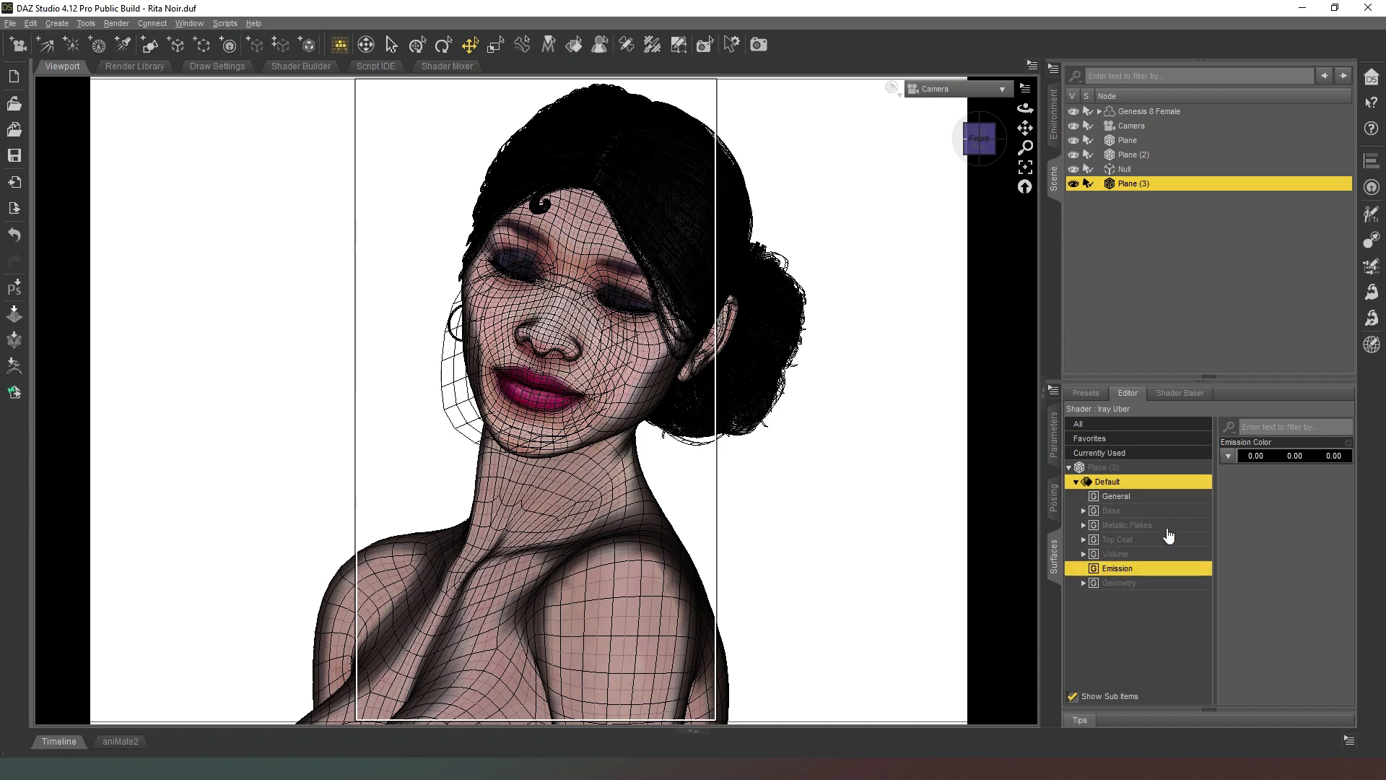
left_click(1270, 457)
left_click_drag(852, 360, 862, 213)
left_click(776, 487)
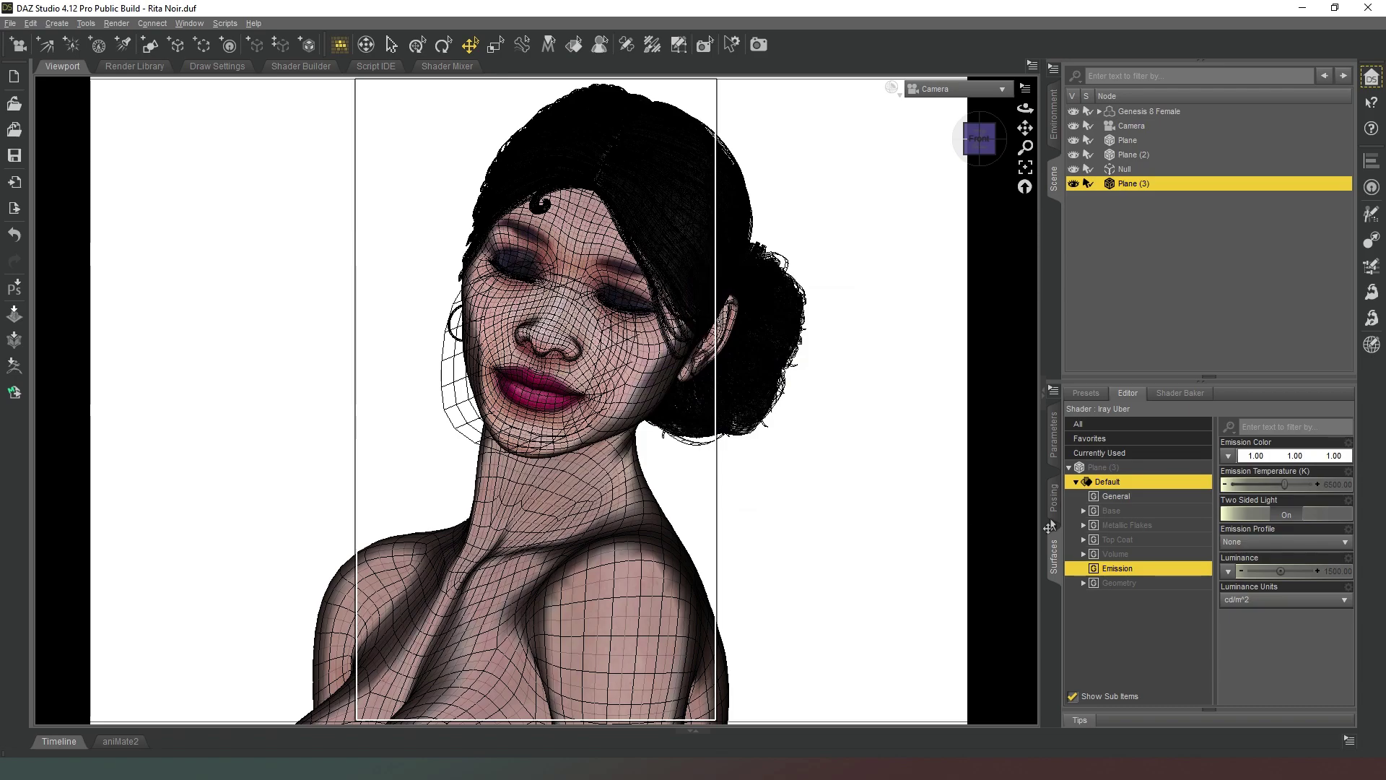
Set the third plane's Luminance Units to kcd/m^2 and its Luminance to 9000.
left_click(1257, 600)
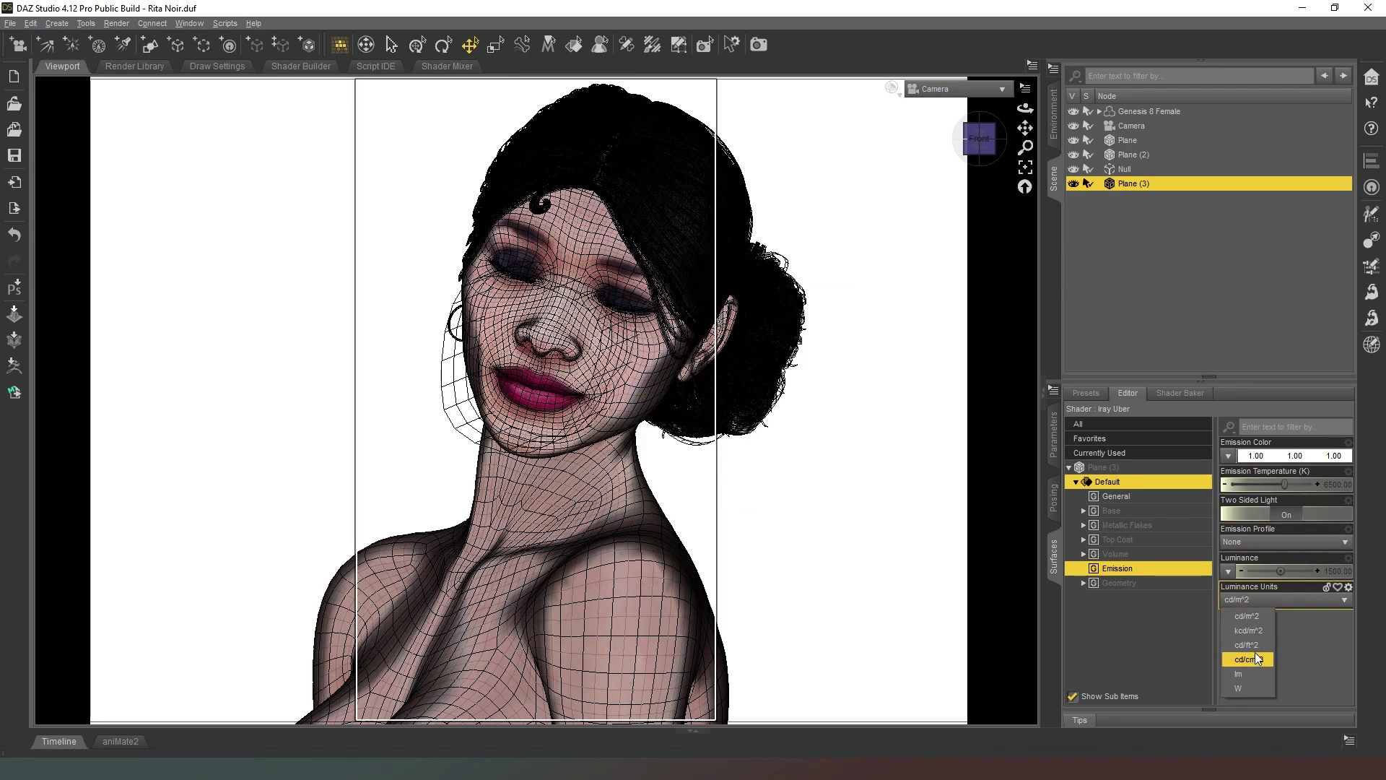
left_click(1255, 630)
left_click(1338, 571)
type("900")
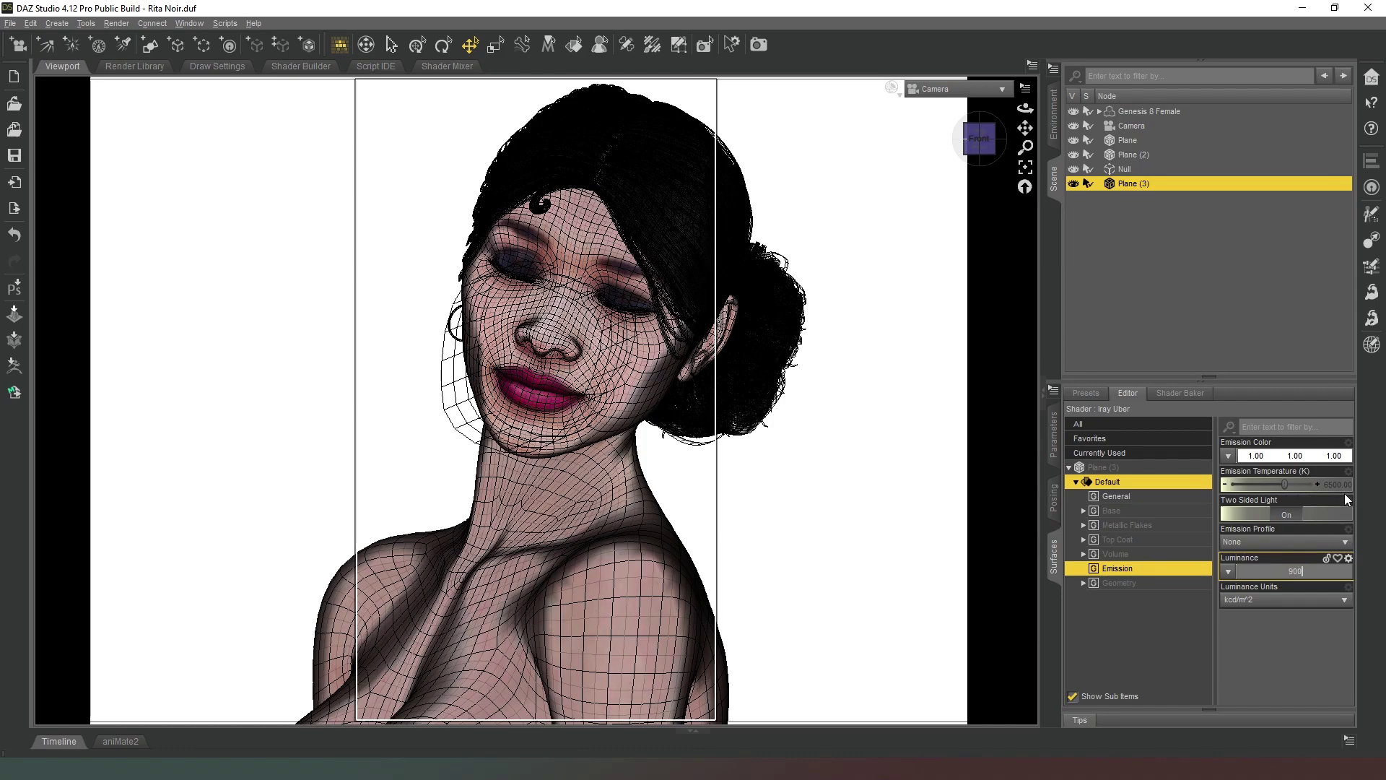
type("000")
key("Return")
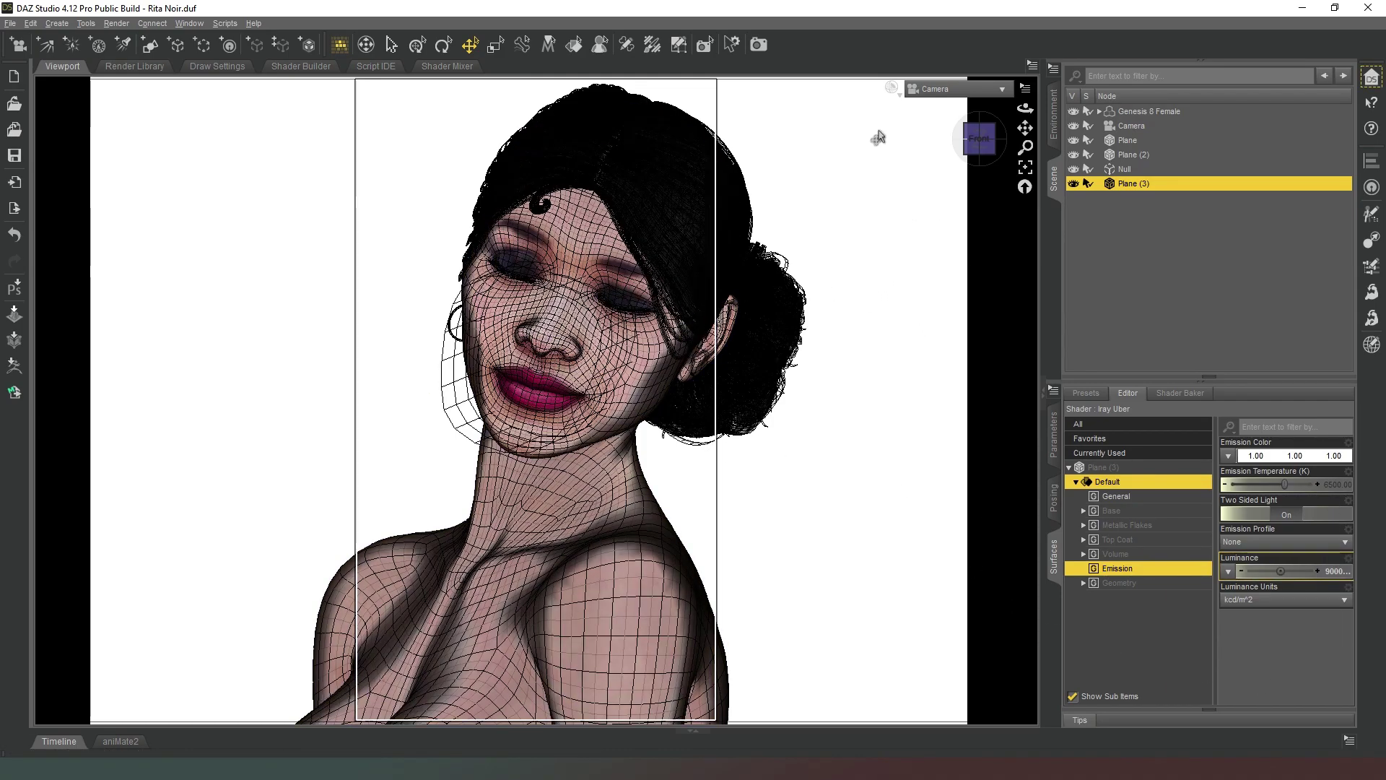
Set the Camera view to Texture Shaded, then to NVIDIA Iray to preview the lighting.
left_click(892, 87)
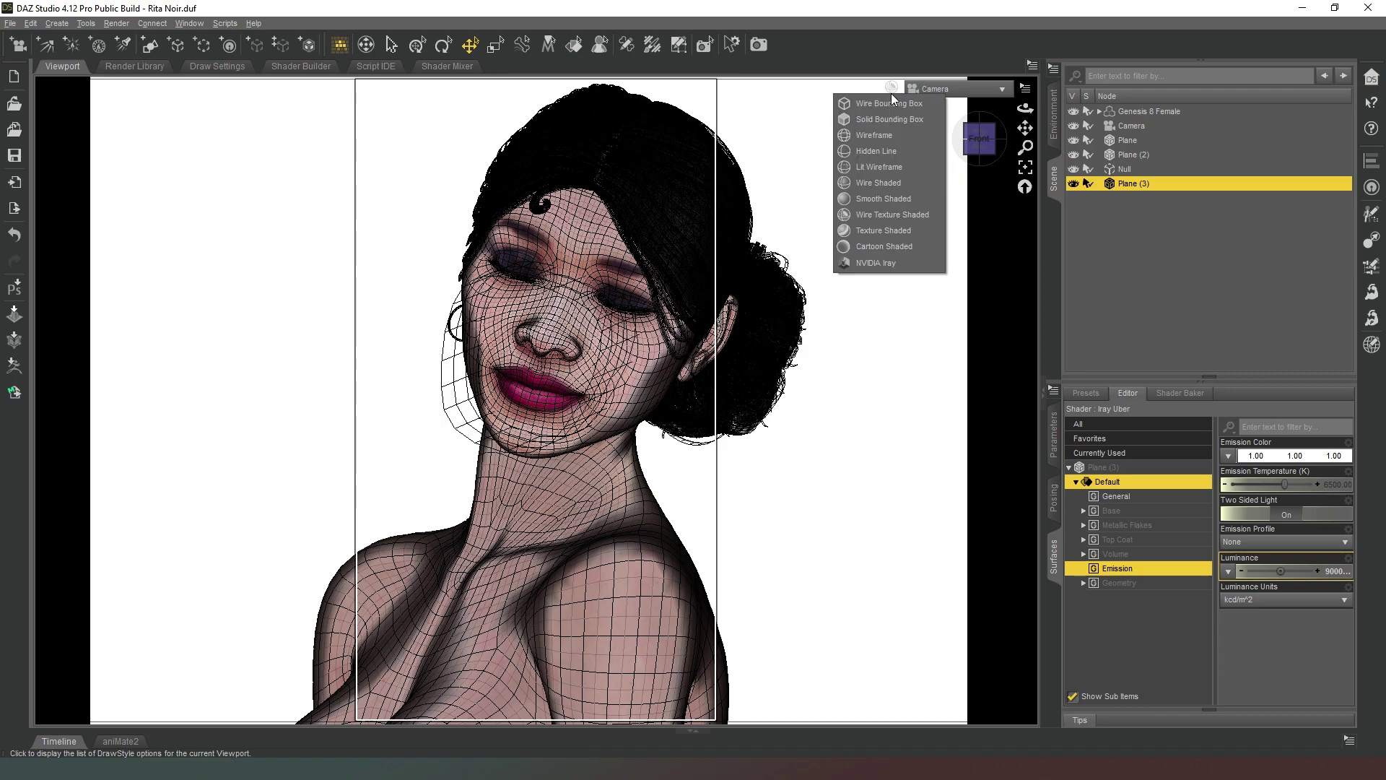
left_click(873, 230)
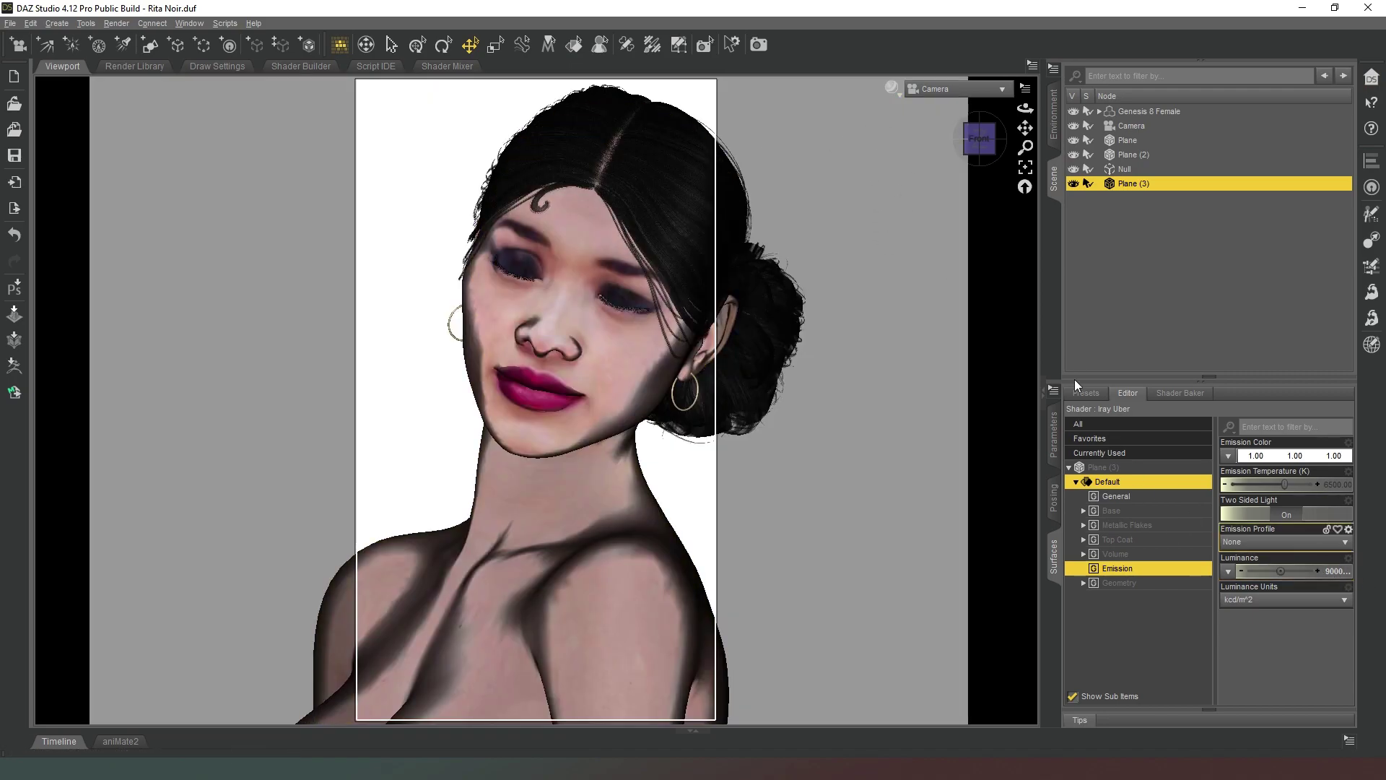
left_click(893, 88)
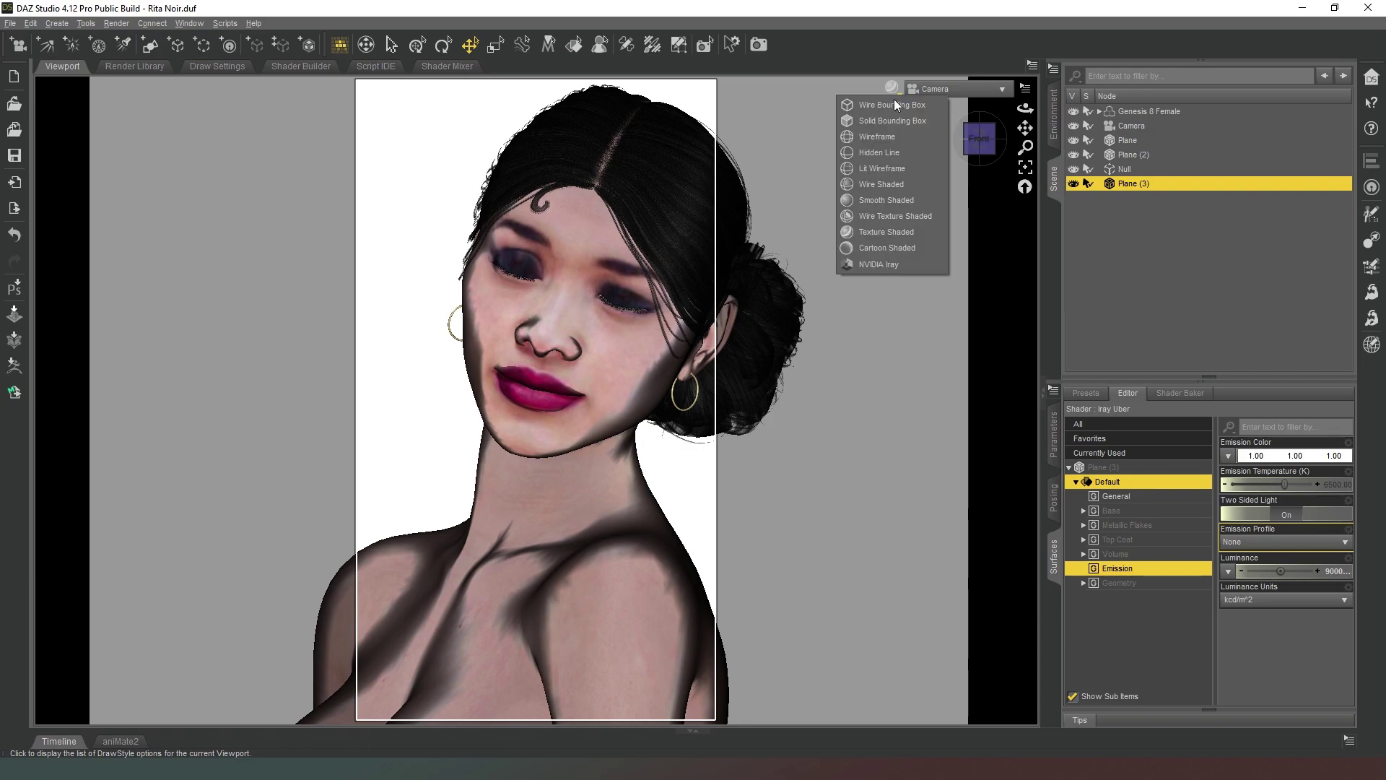
left_click(868, 263)
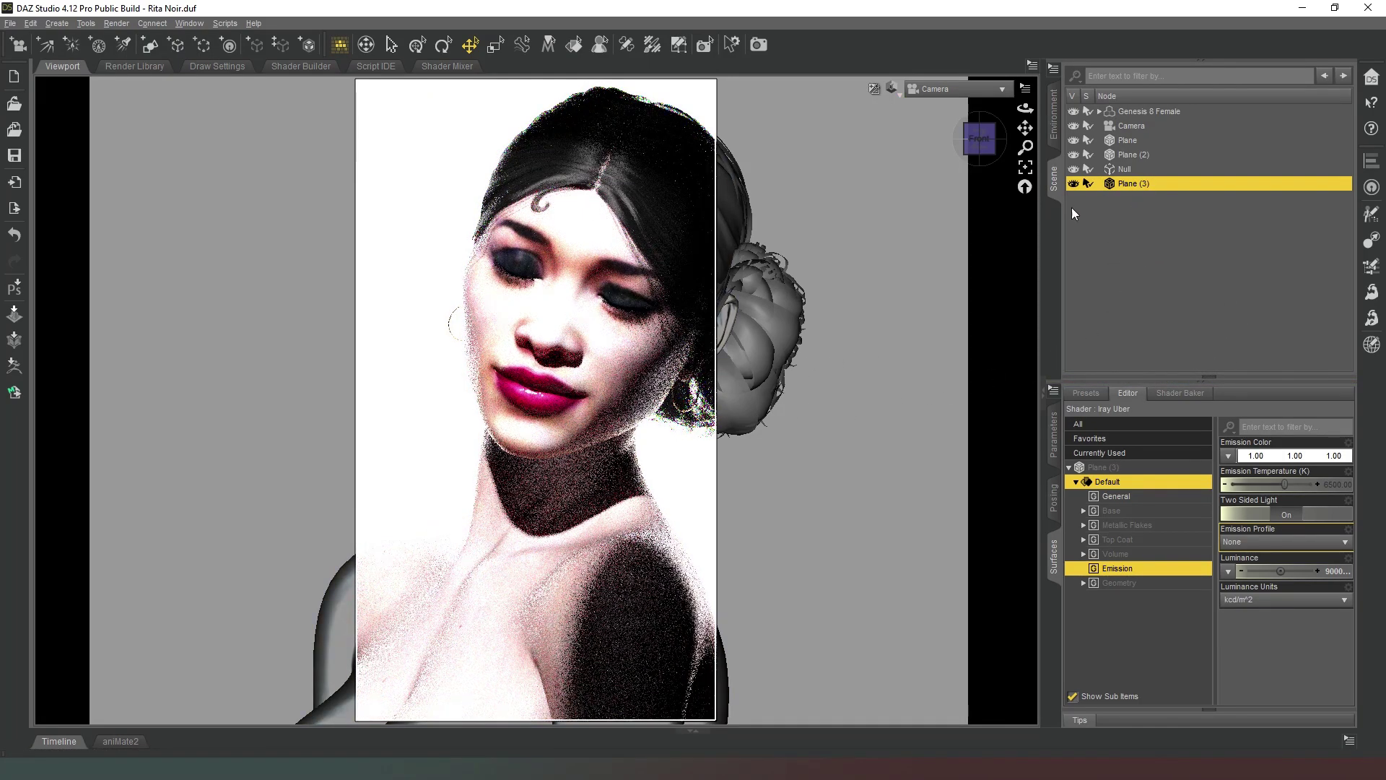
Reposition the third plane to about X Translate -28.10 and Y Translate 359.38, judging the facial shadows in the Iray preview.
left_click(1054, 435)
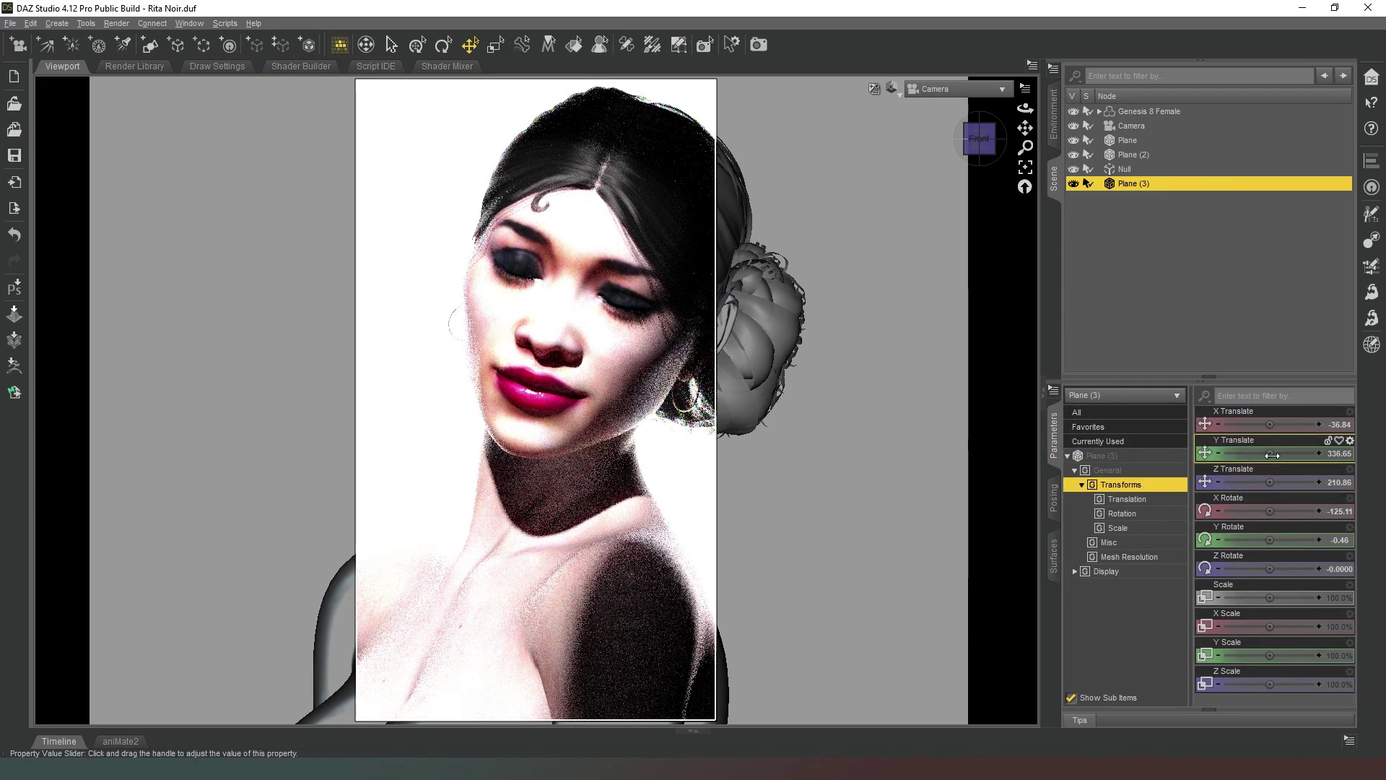
left_click_drag(1272, 455, 1281, 453)
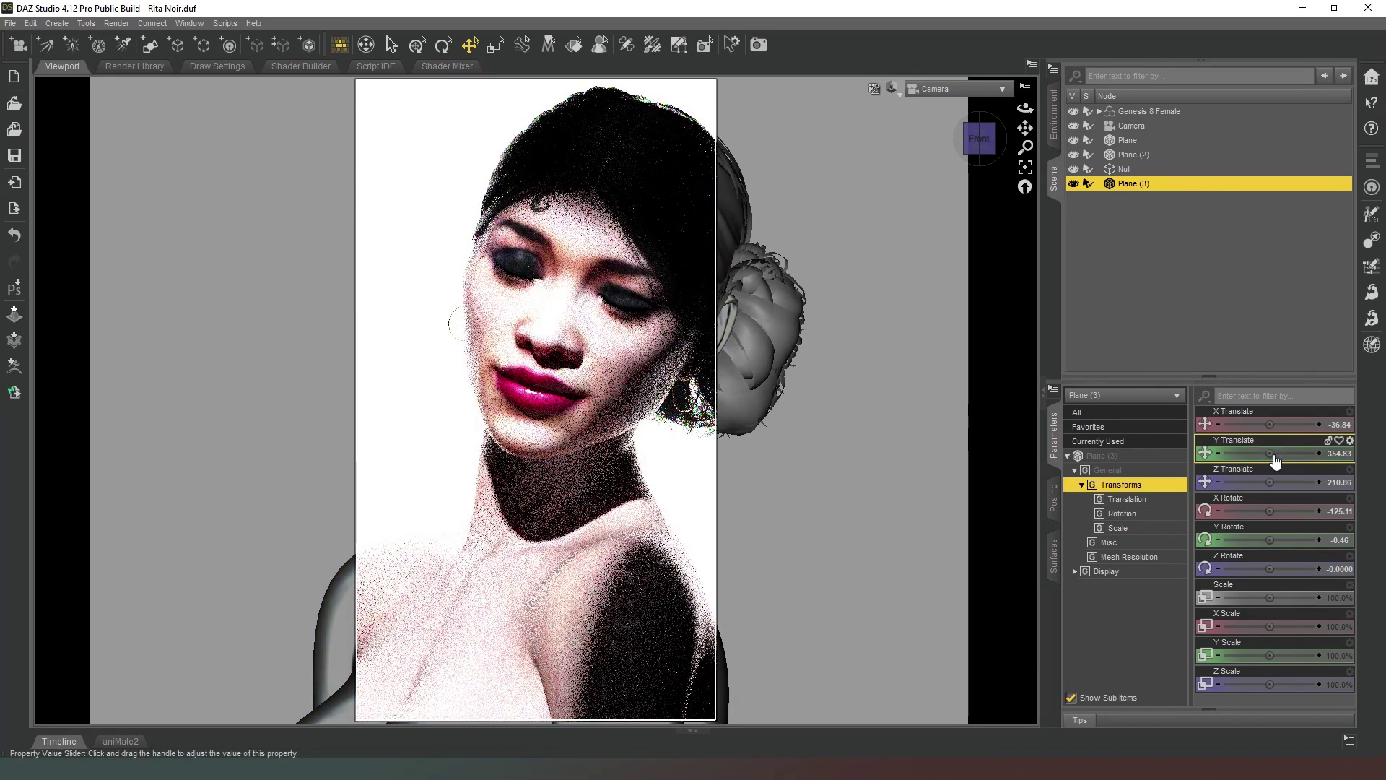
left_click_drag(1274, 455, 1272, 453)
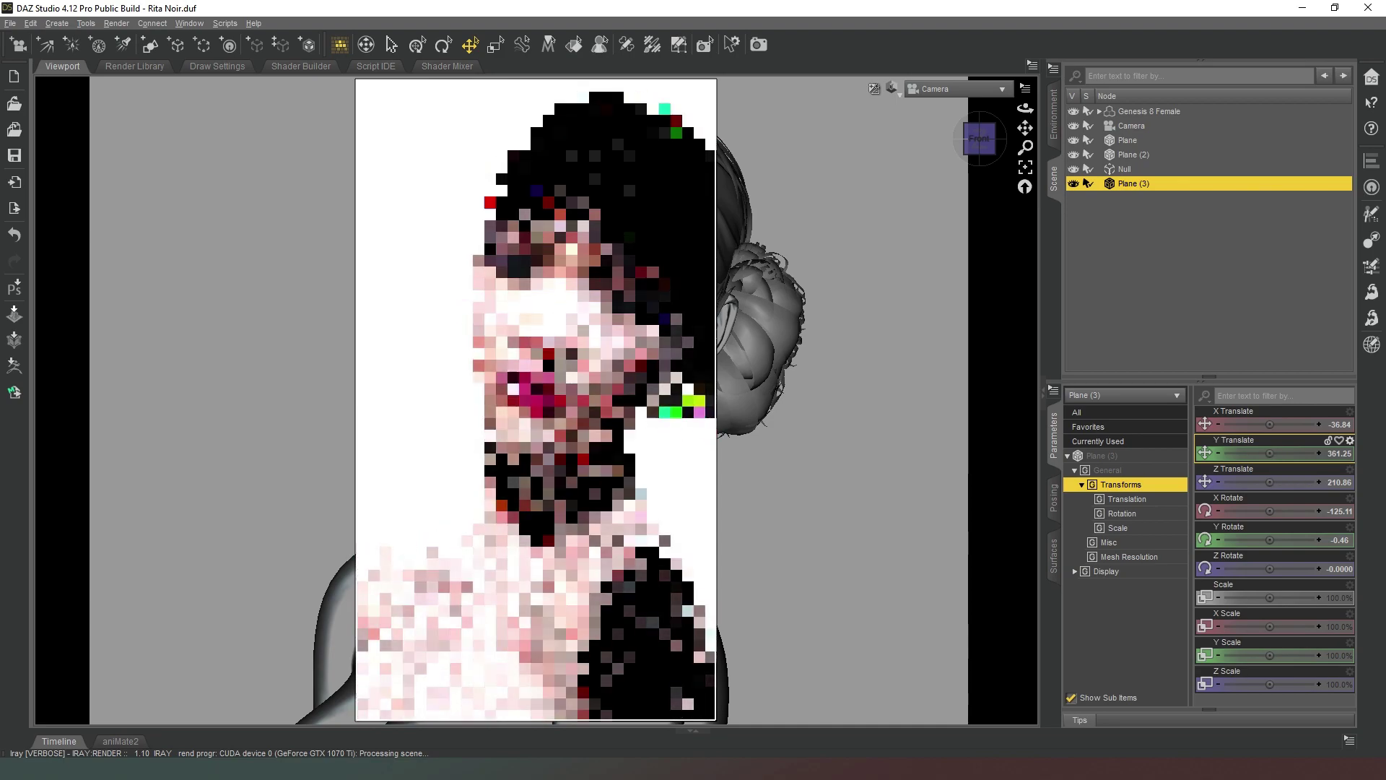
left_click_drag(1274, 455, 1278, 456)
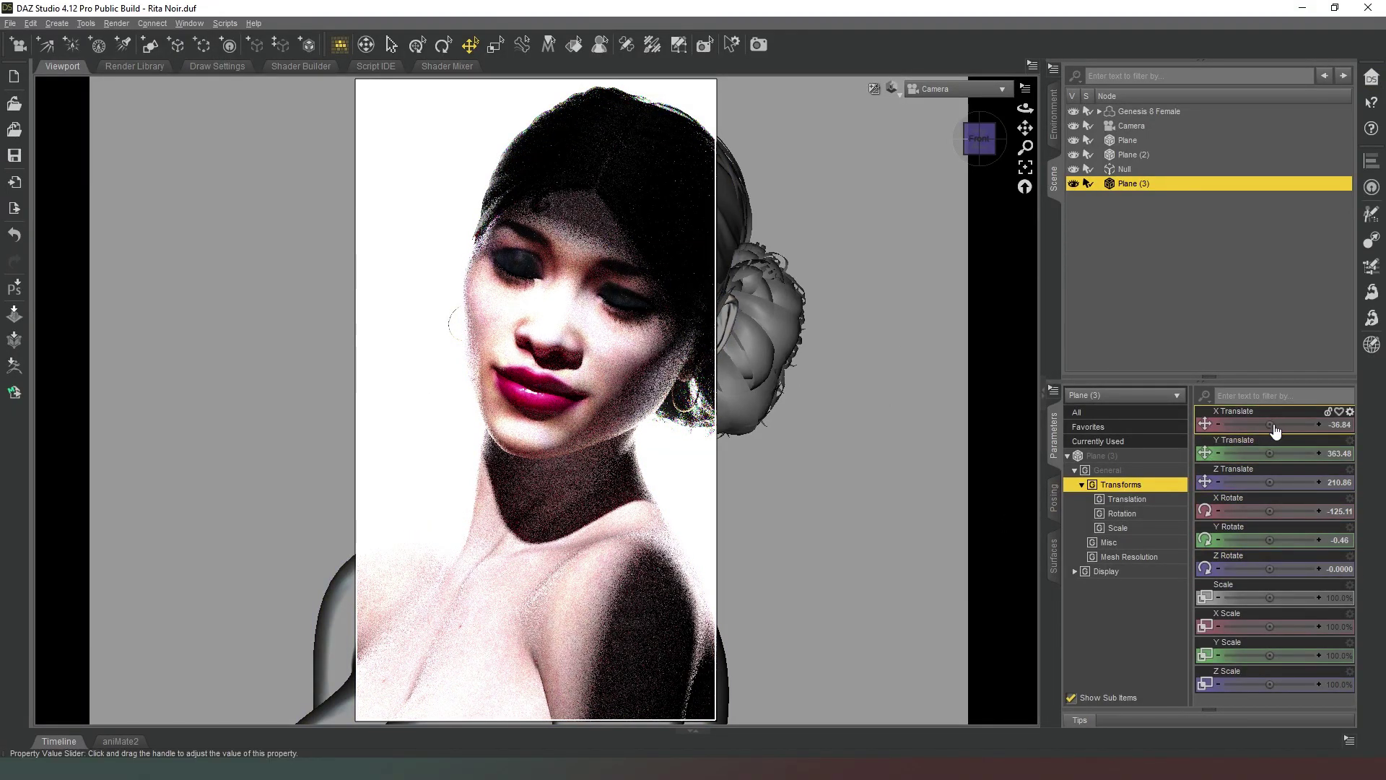
left_click_drag(1272, 424, 1269, 424)
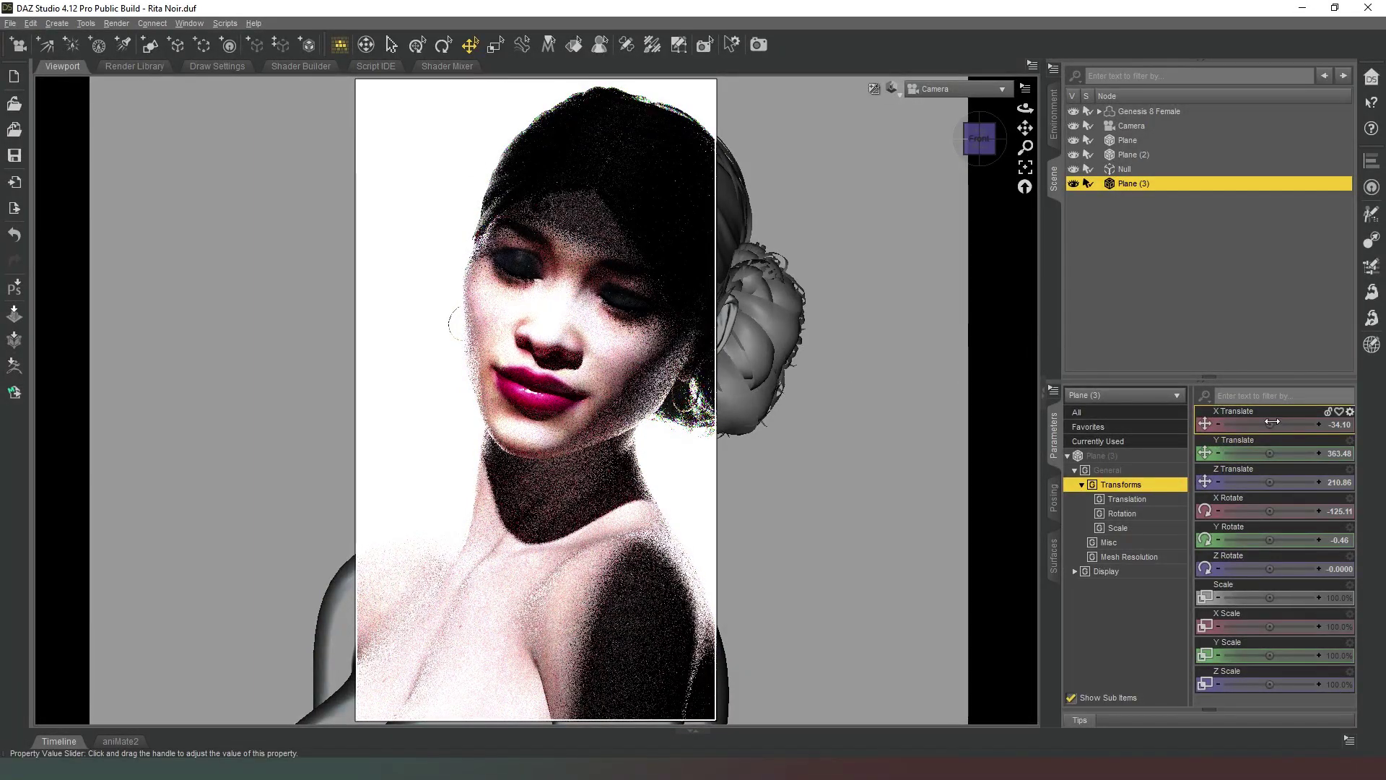
left_click_drag(1272, 421, 1270, 421)
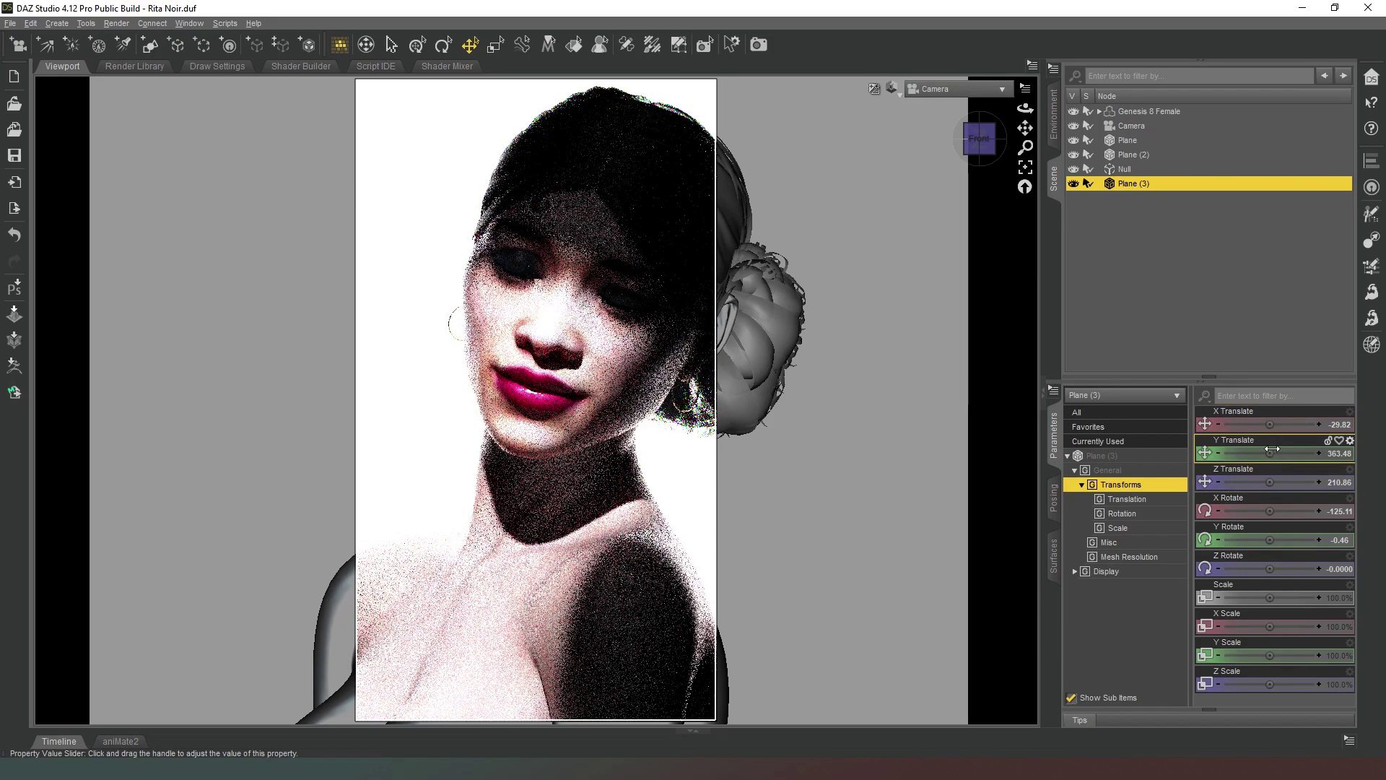
left_click_drag(1272, 449, 1273, 427)
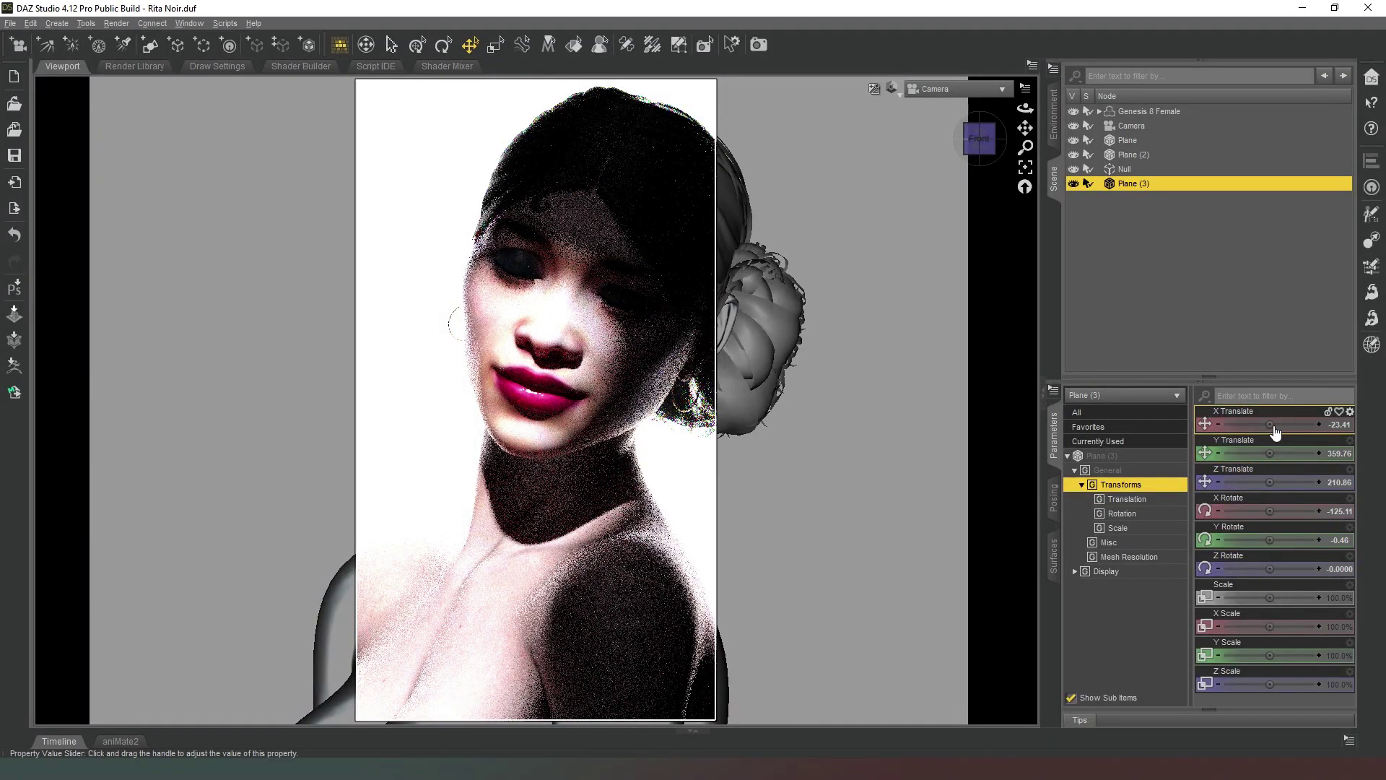
left_click_drag(1272, 426, 1269, 454)
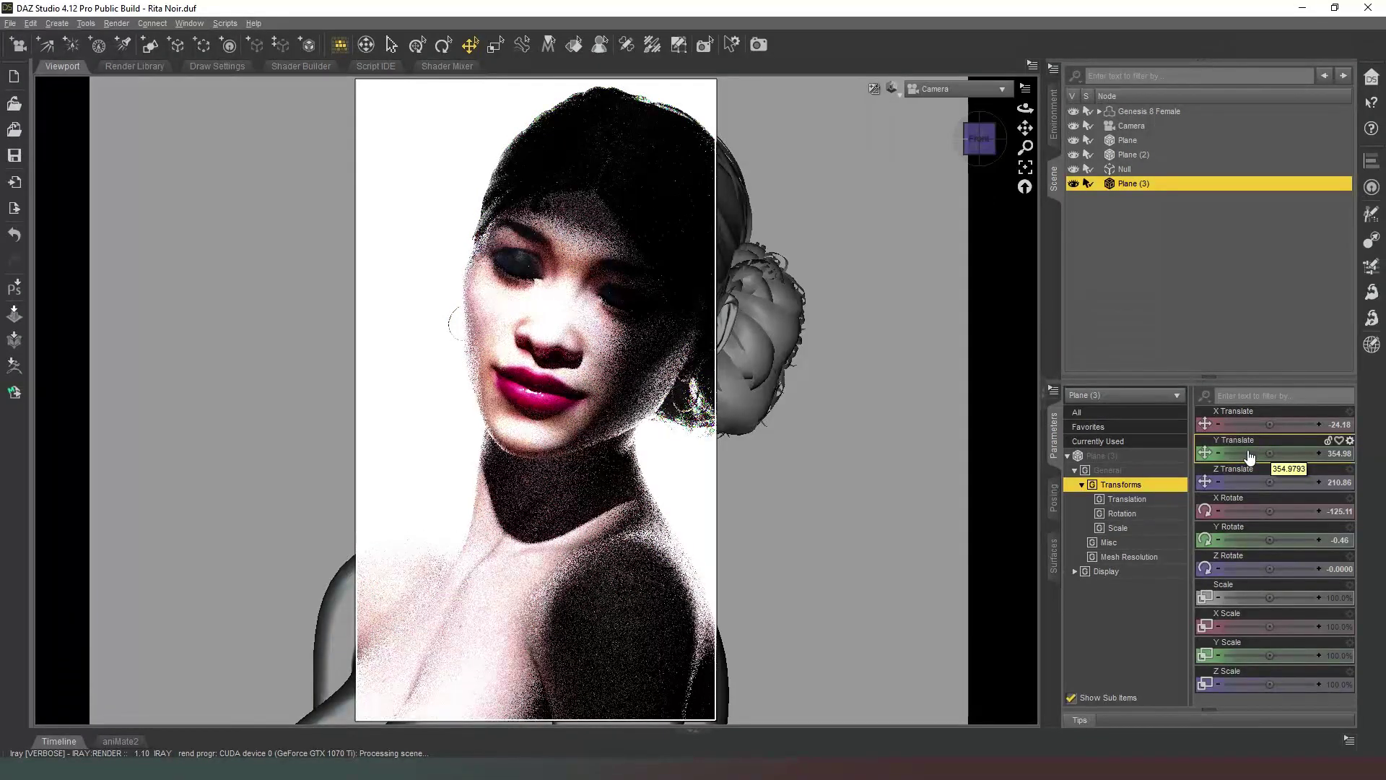
left_click_drag(1269, 425, 1268, 427)
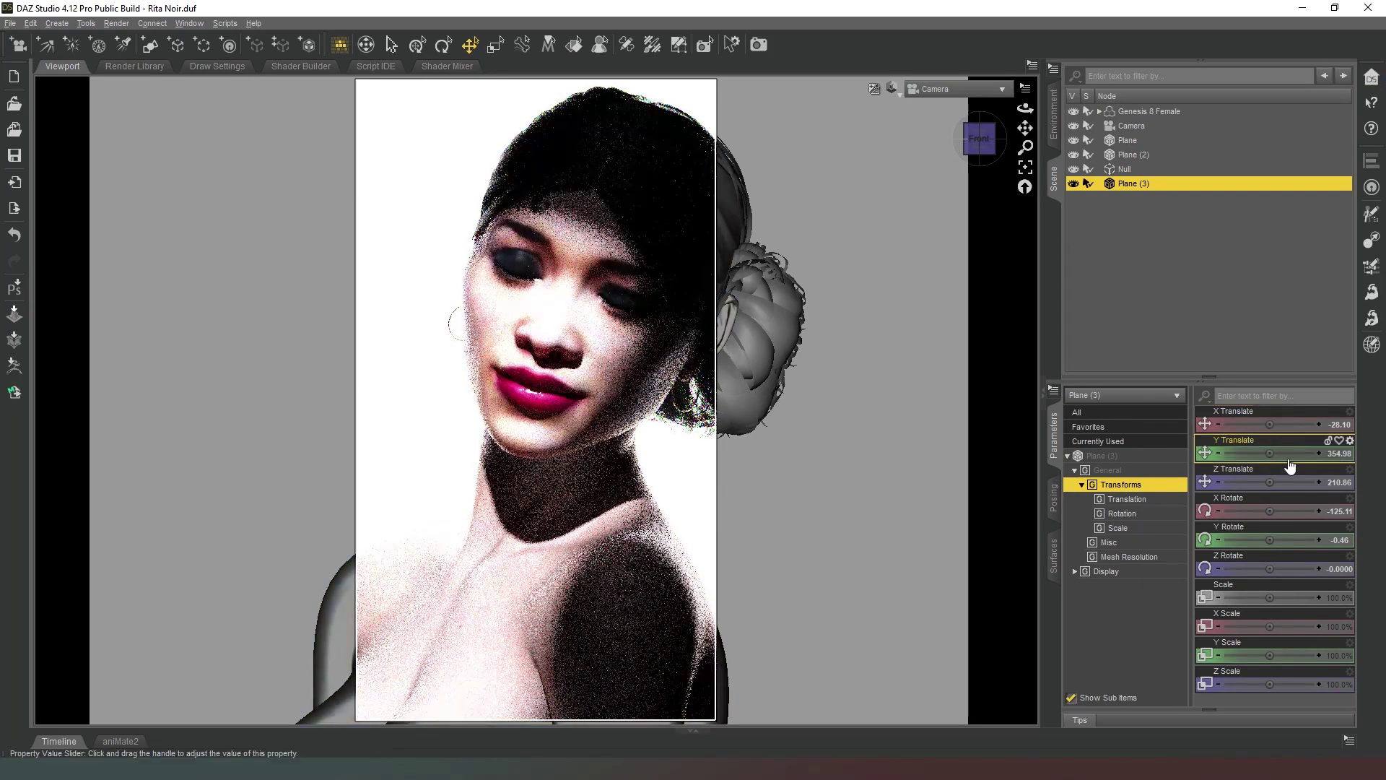
left_click_drag(1275, 460, 1278, 460)
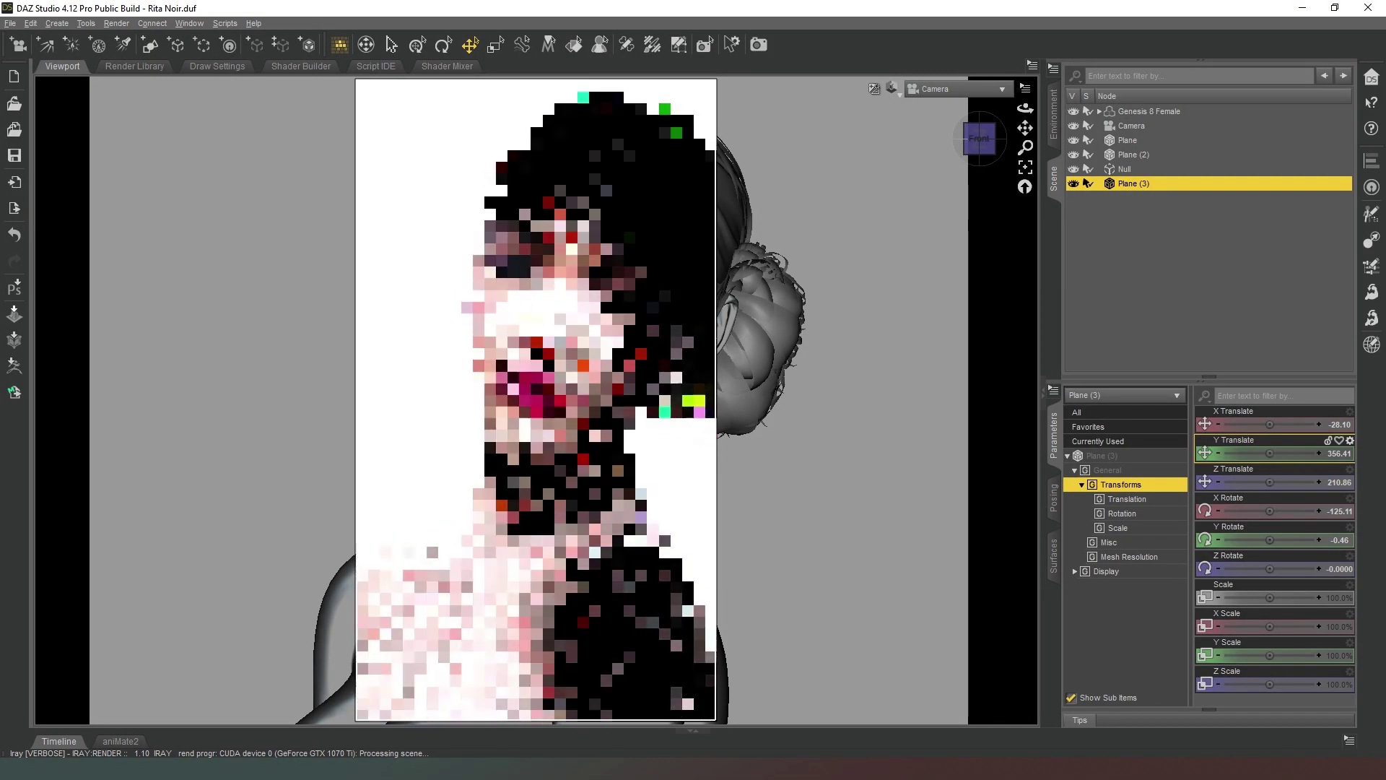
left_click_drag(1273, 453, 1276, 460)
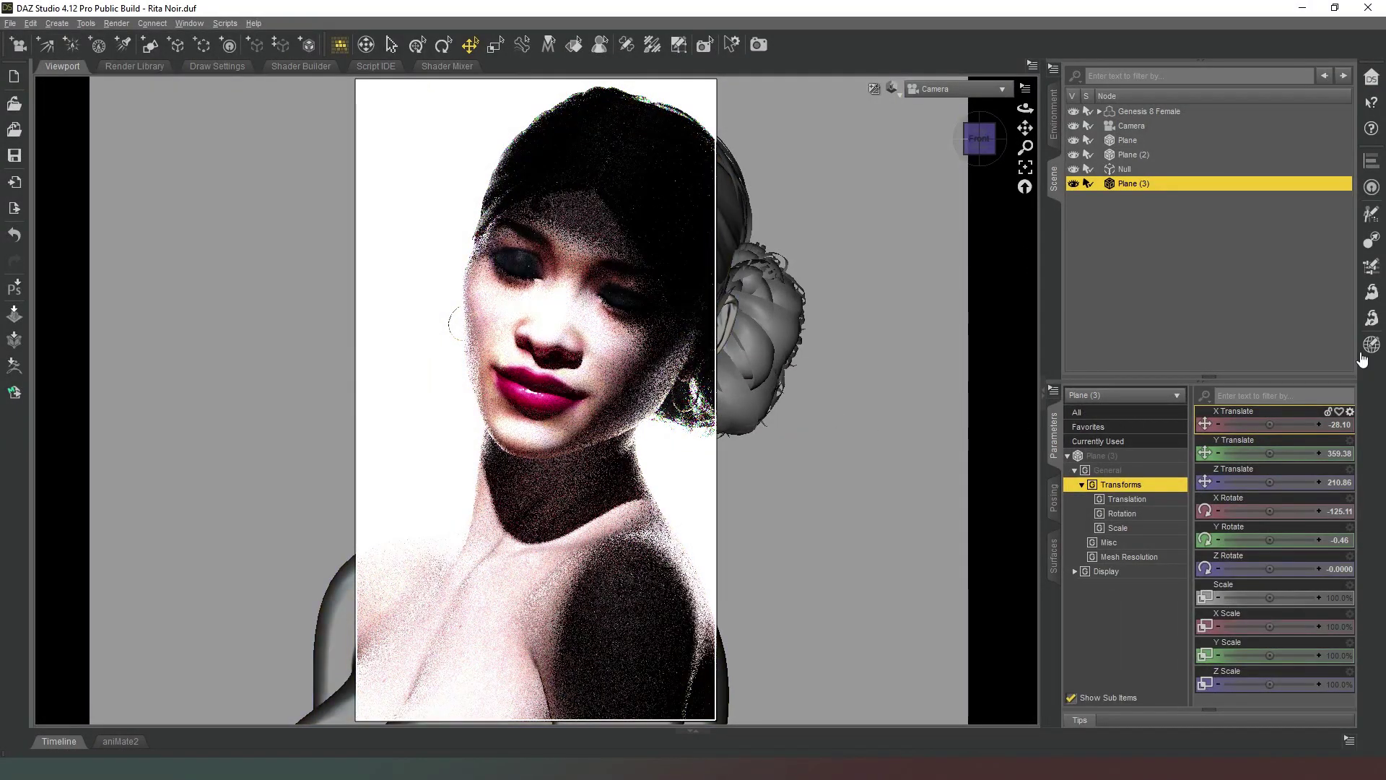
Return the Camera view's draw style to Texture Shaded.
left_click(892, 88)
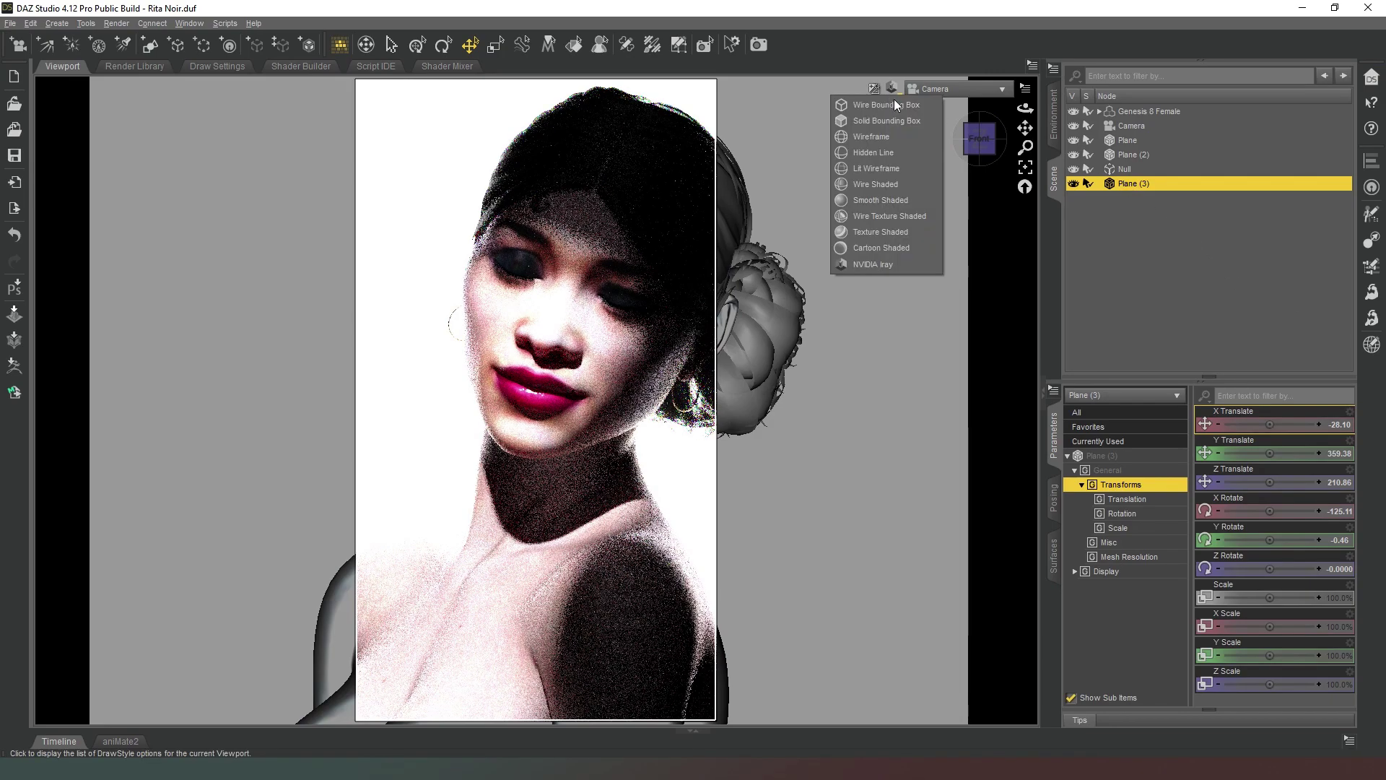
left_click(897, 234)
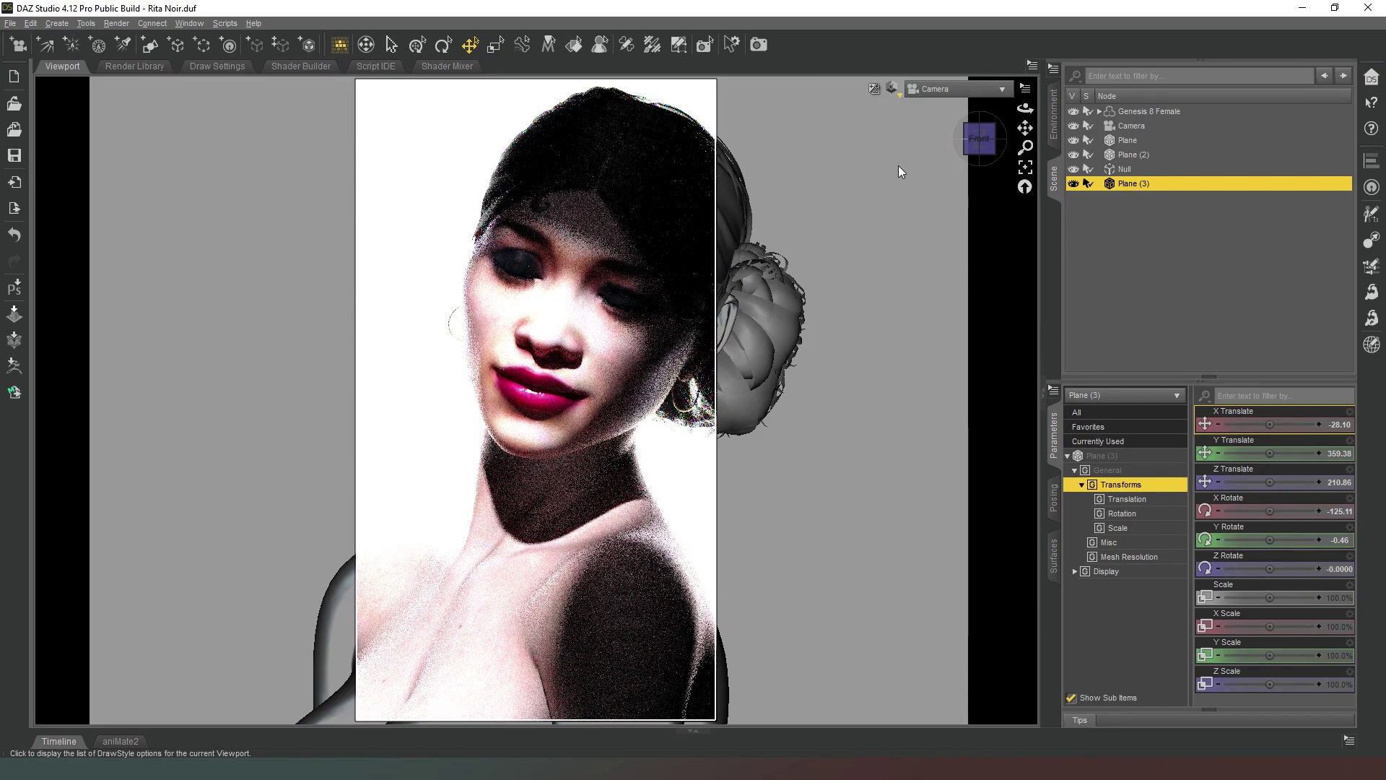
Switch the viewport from the Camera to Perspective View and examine the arrangement of the light planes around the figure.
left_click(945, 79)
left_click(951, 89)
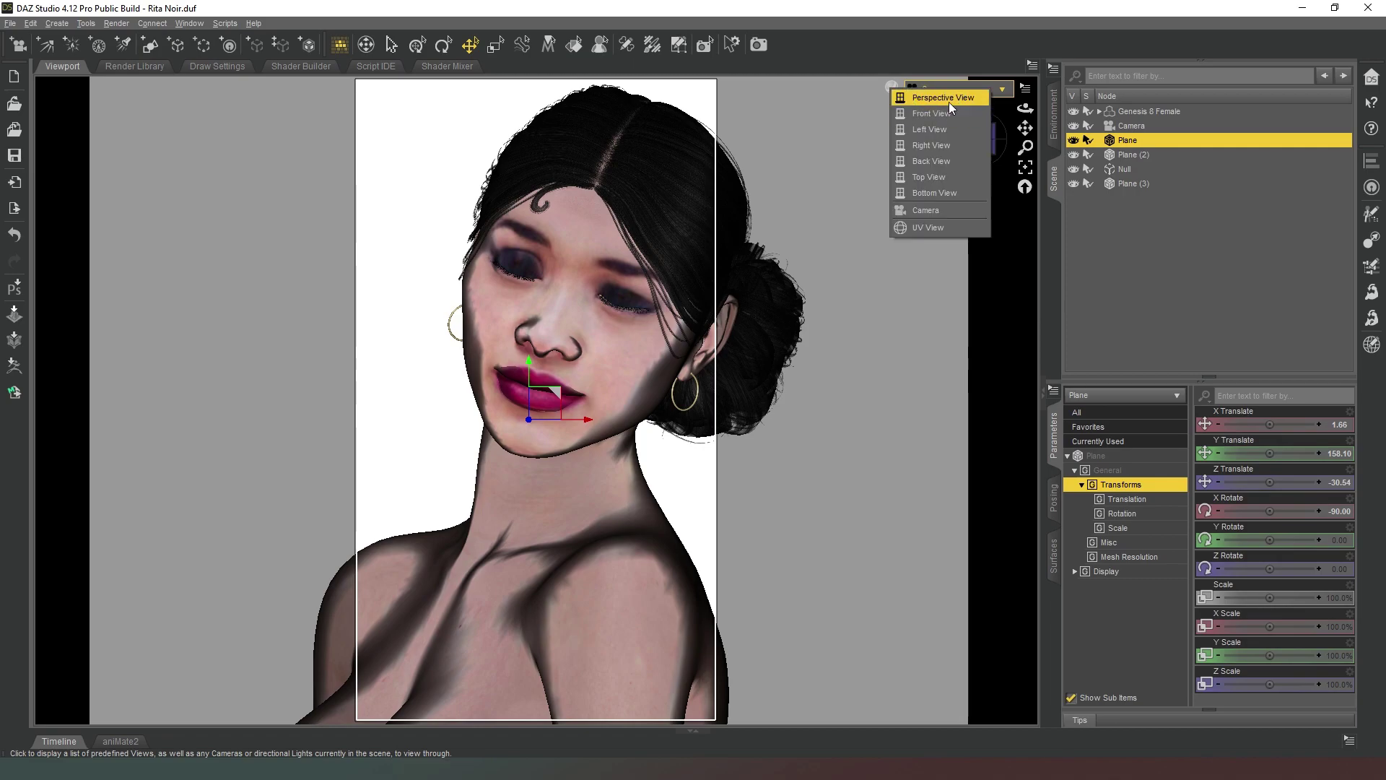
left_click(949, 102)
left_click_drag(982, 130, 928, 102)
left_click(984, 154)
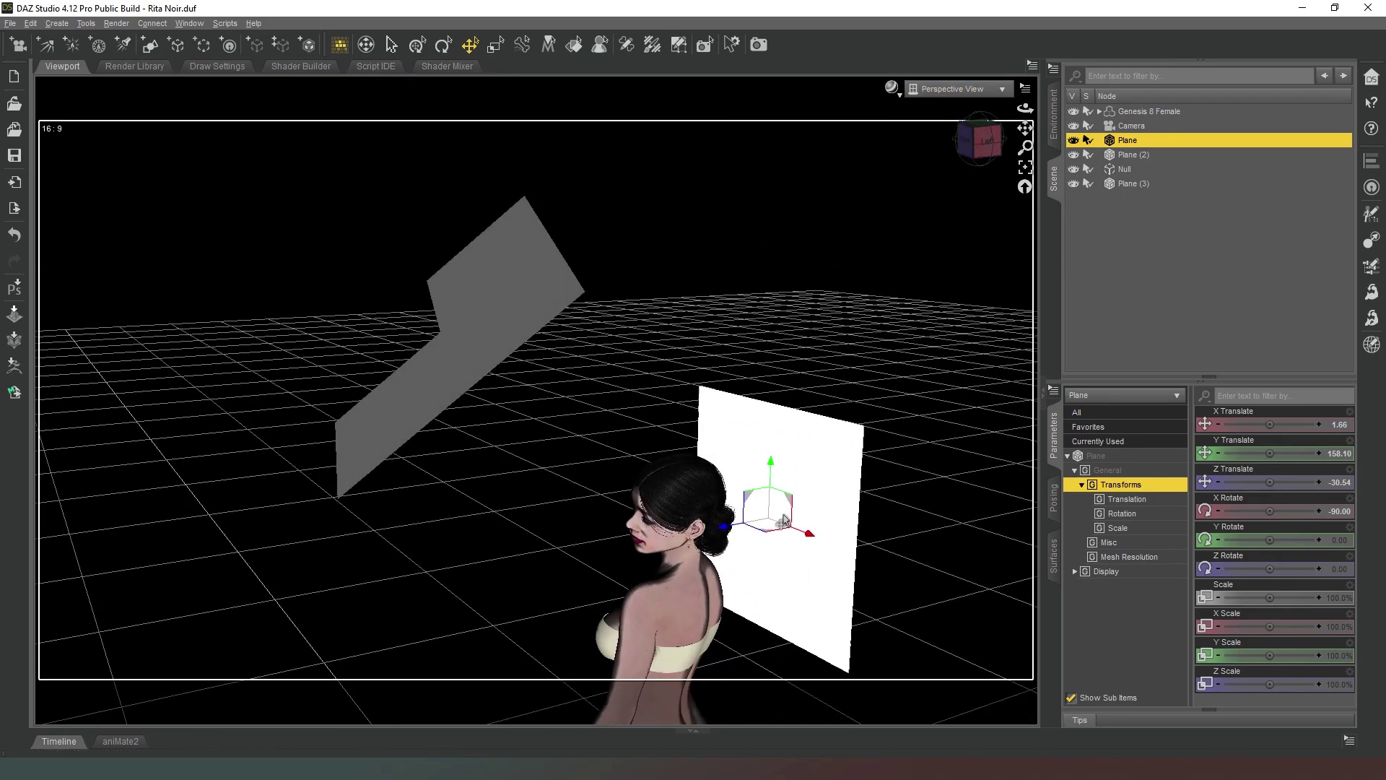
scroll(800, 521, "down", 3)
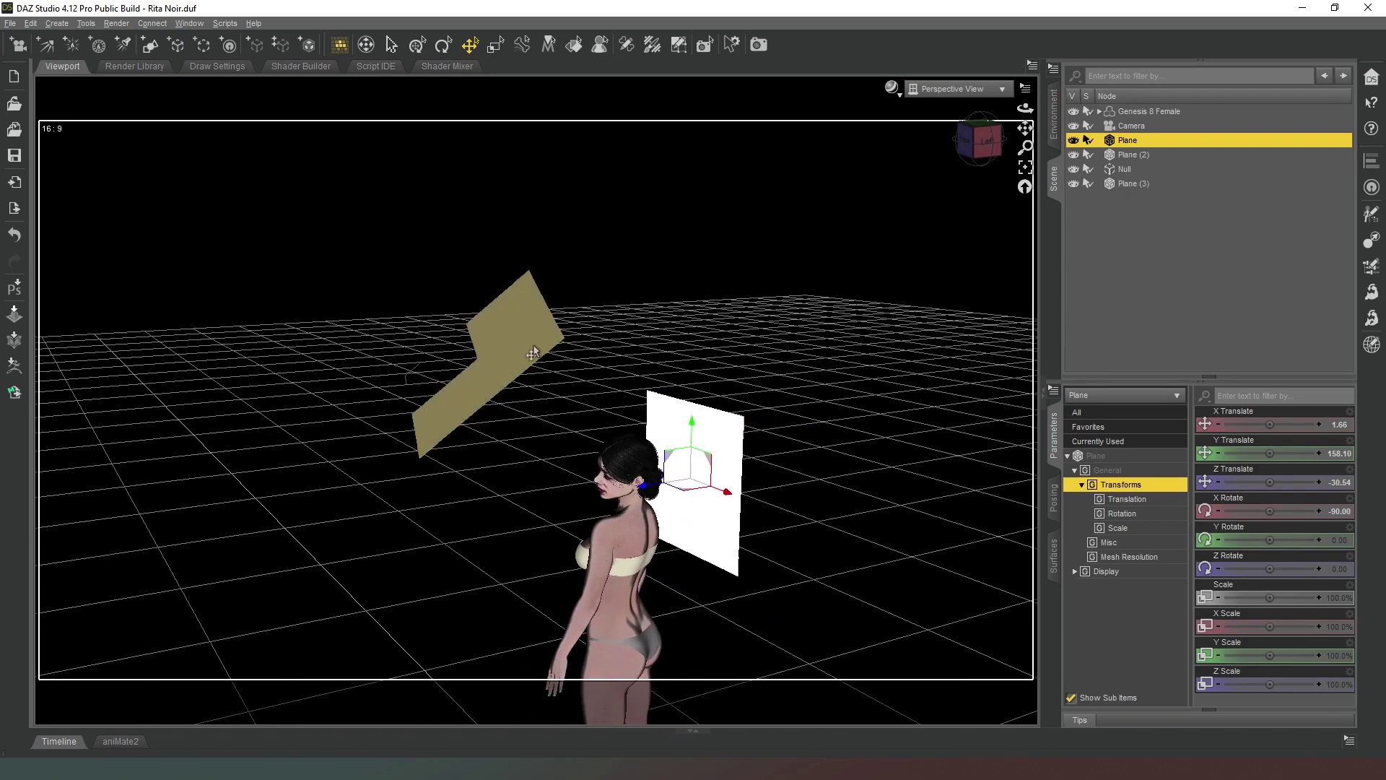
middle_click_drag(535, 345, 798, 309)
scroll(922, 279, "up", 1)
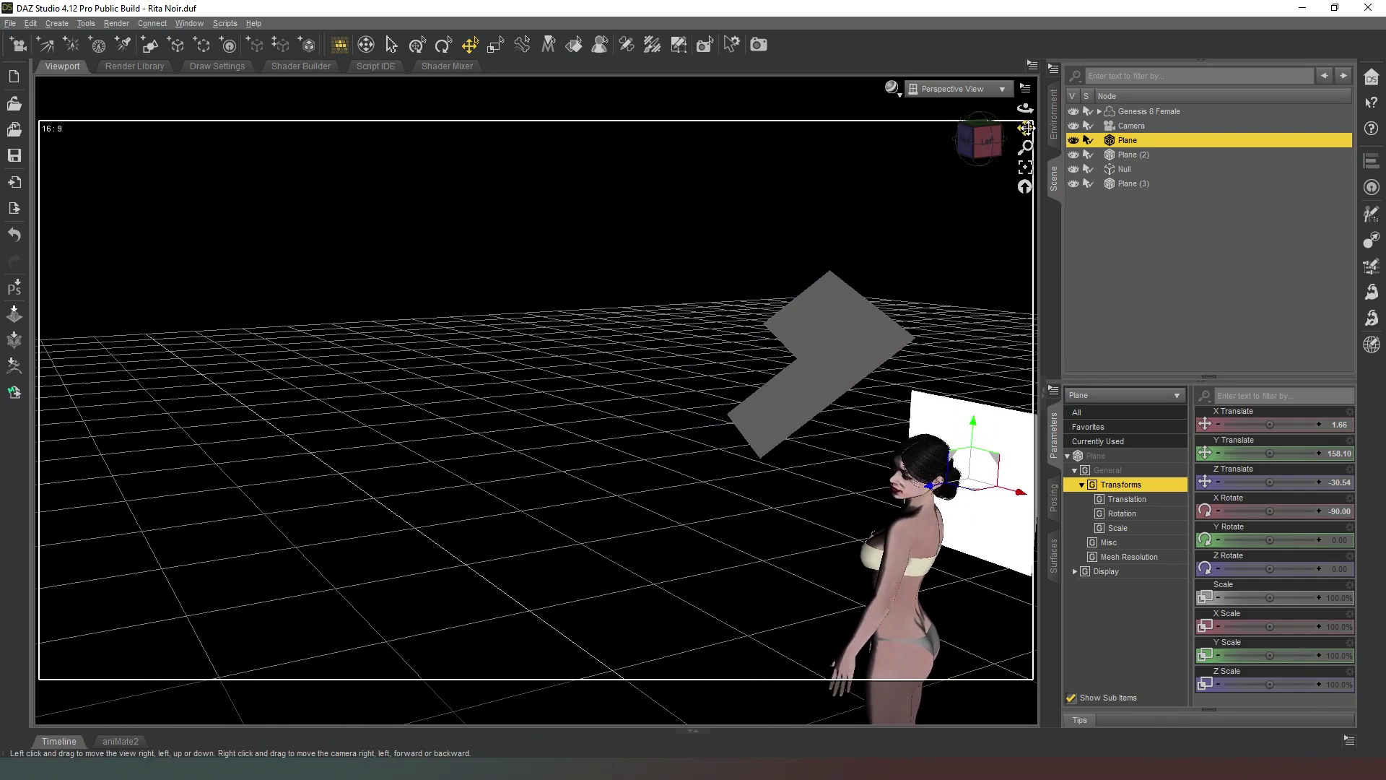
left_click_drag(1025, 127, 1077, 237)
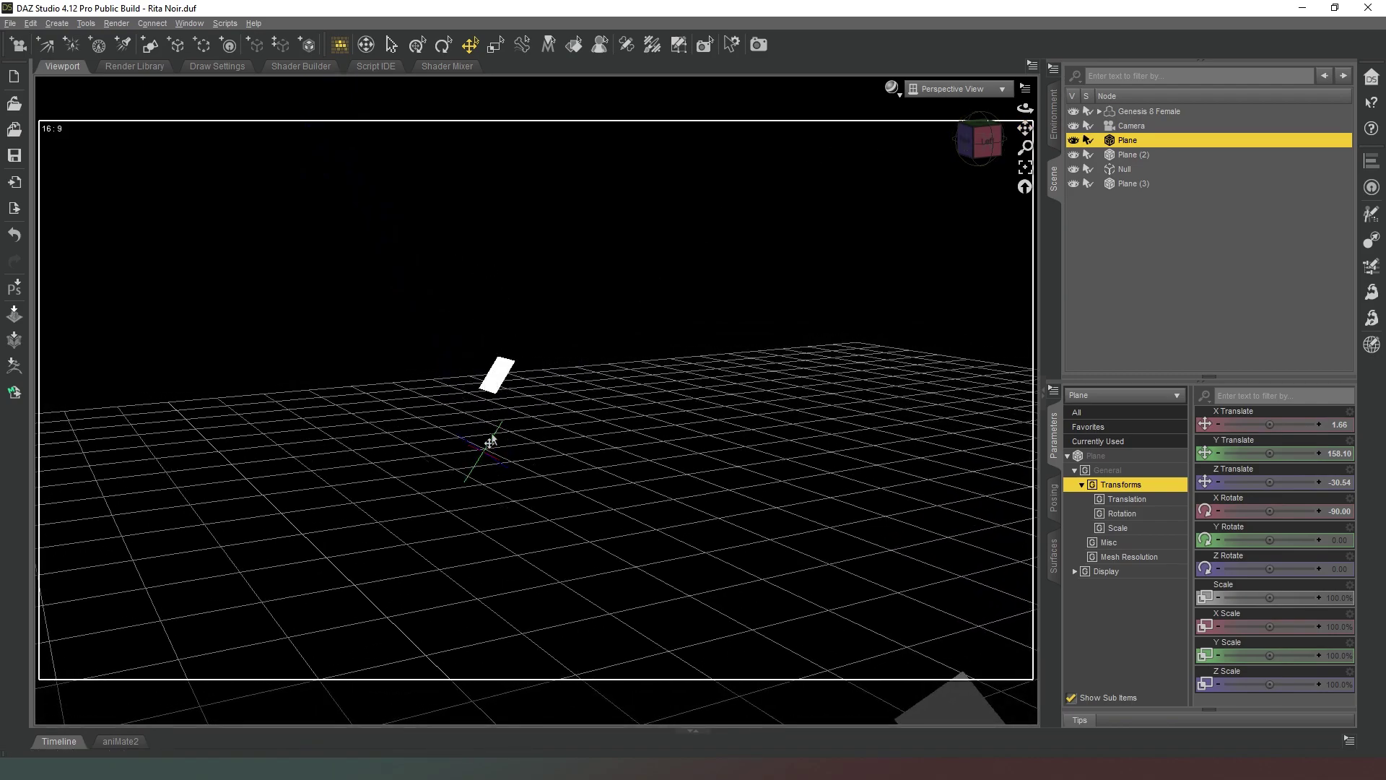
Select the small third plane above the figure and align the perspective to the Left side.
left_click(485, 460)
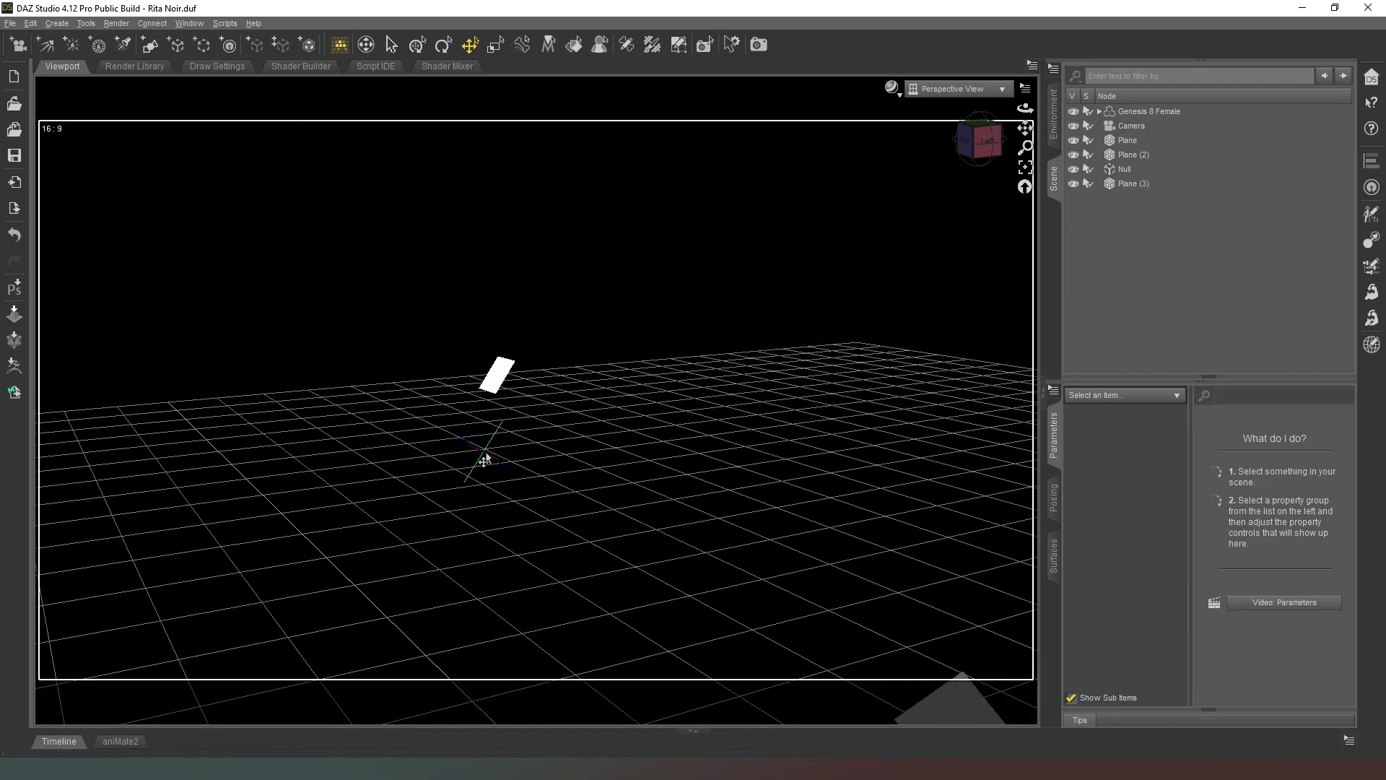
left_click(488, 383)
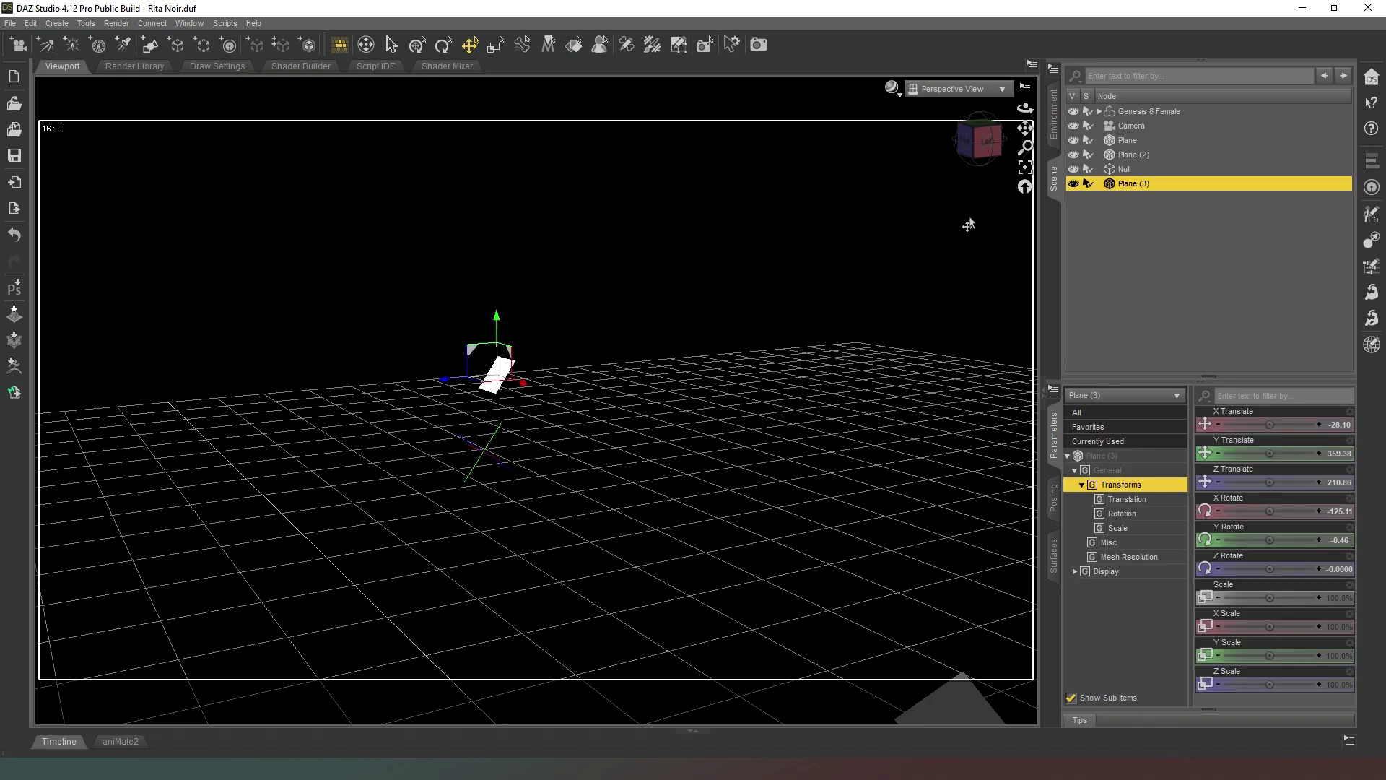
left_click(986, 144)
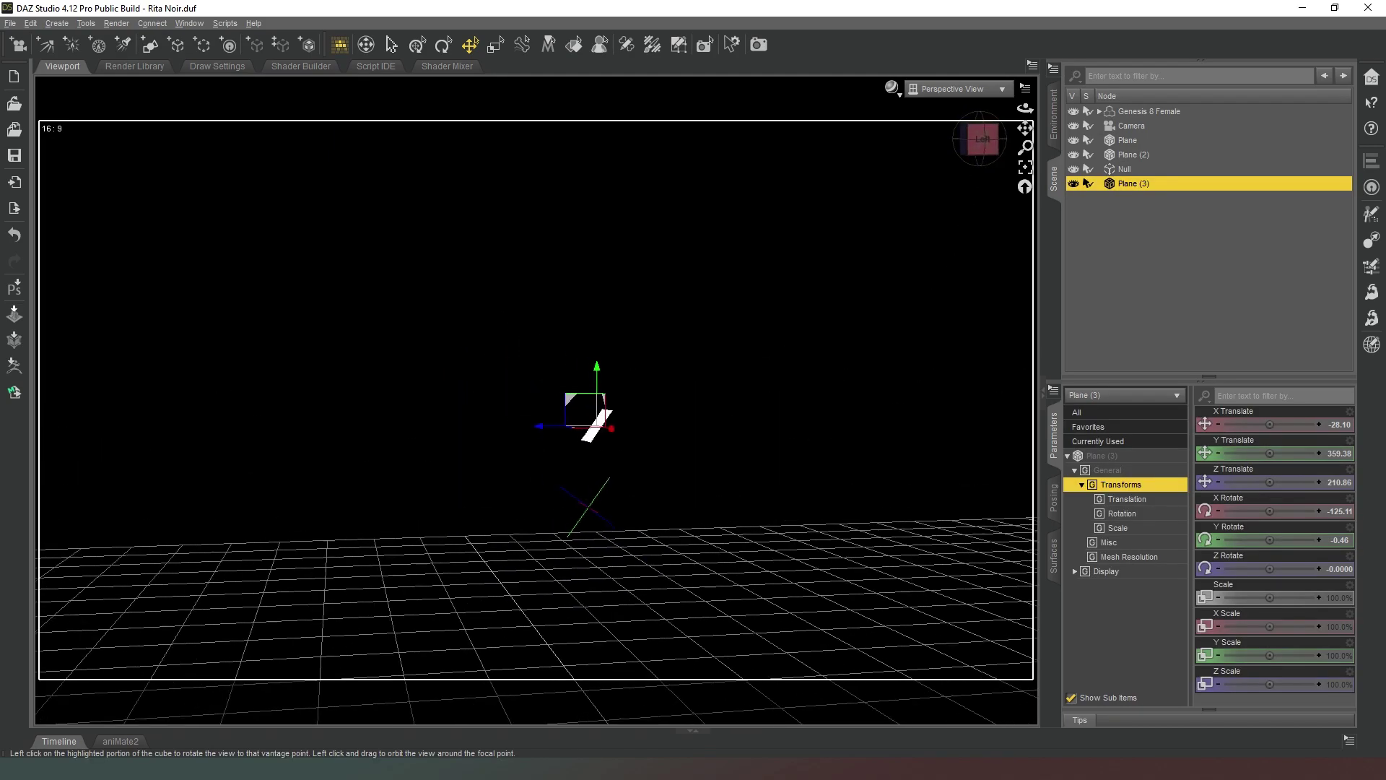
left_click(986, 144)
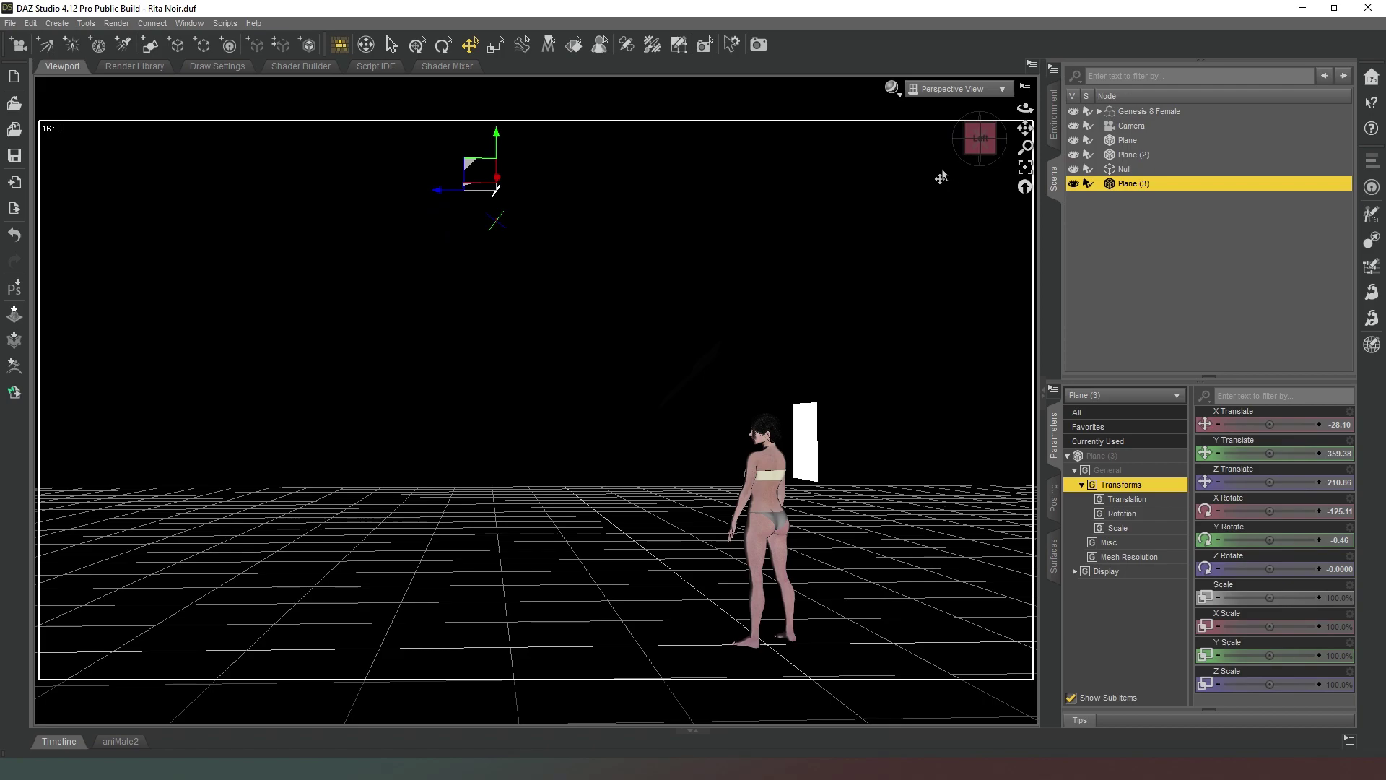